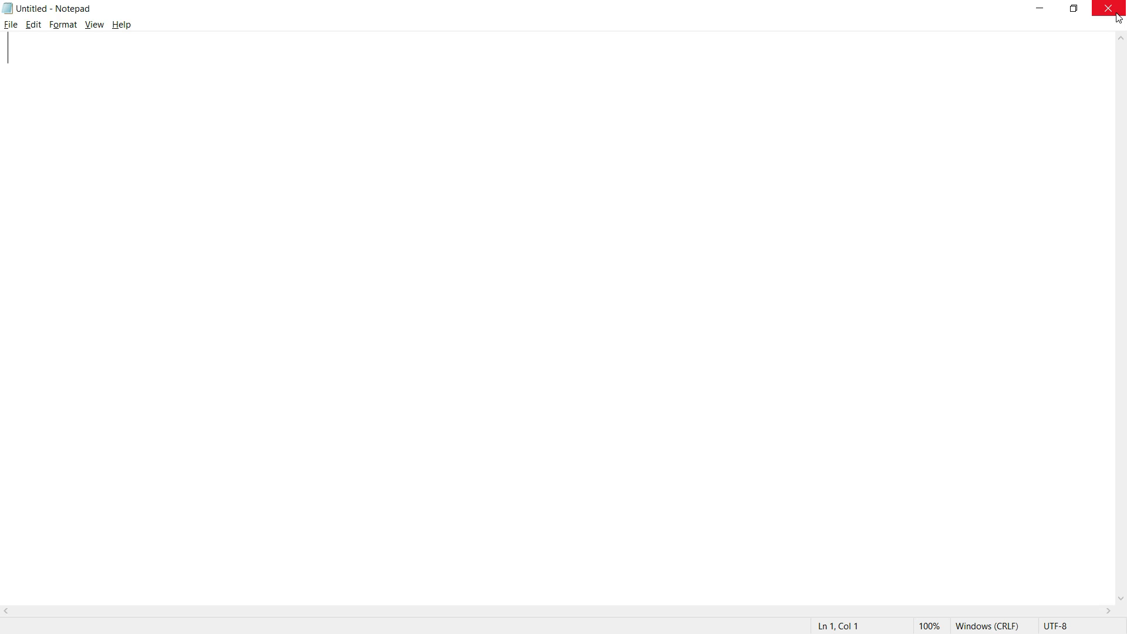
View the Sleep, Shut down and Restart power options in the Start menu, closing it without choosing any
key(super)
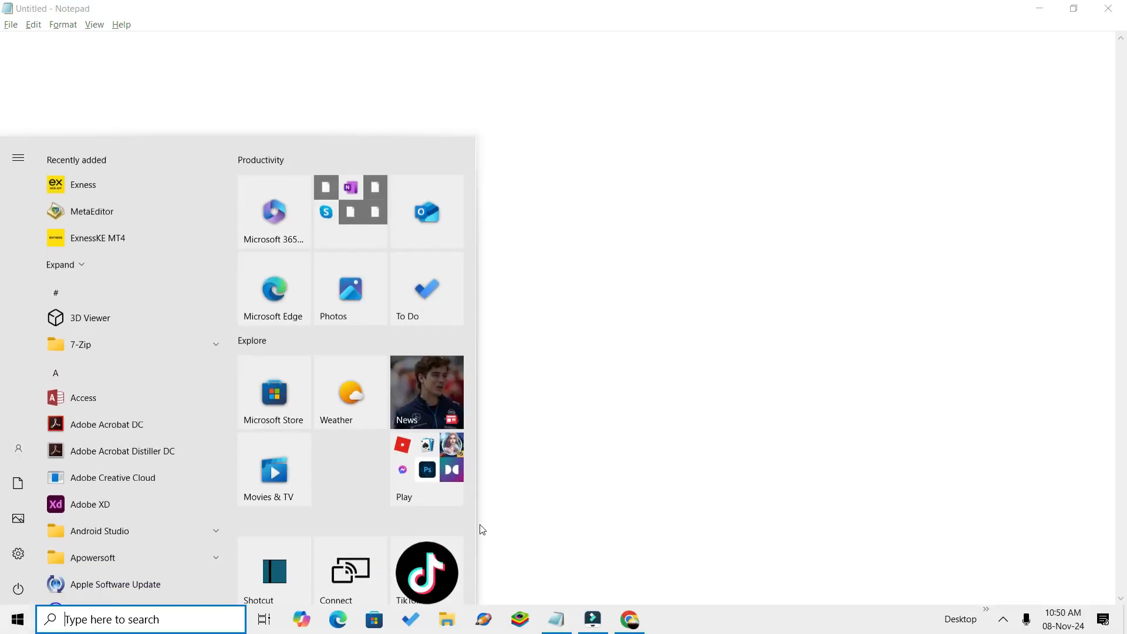
click(22, 587)
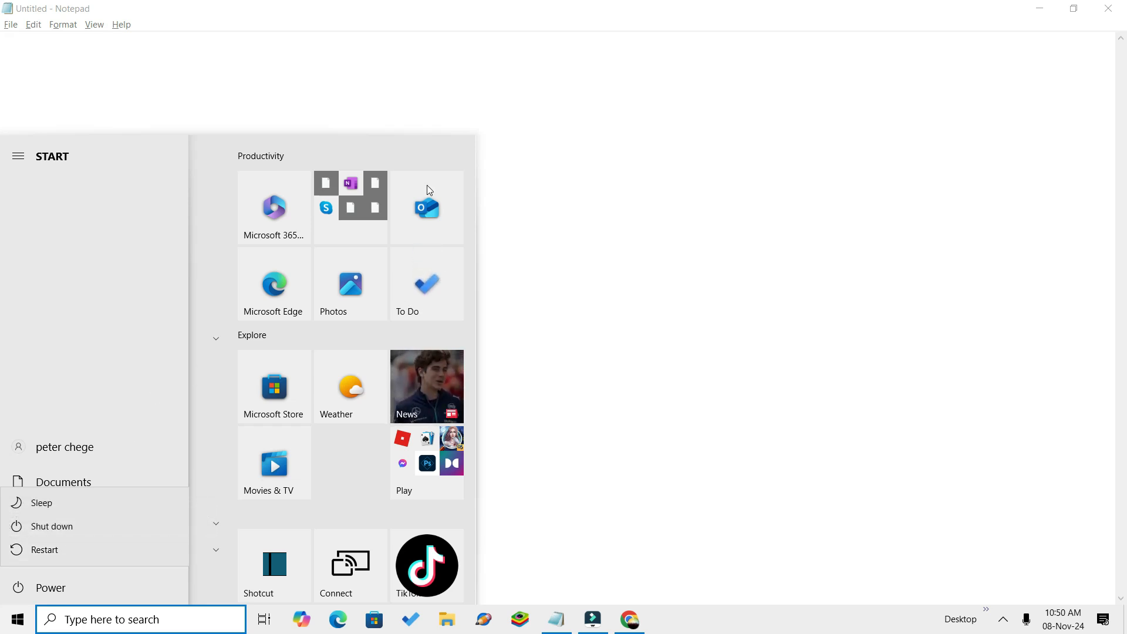
click(651, 81)
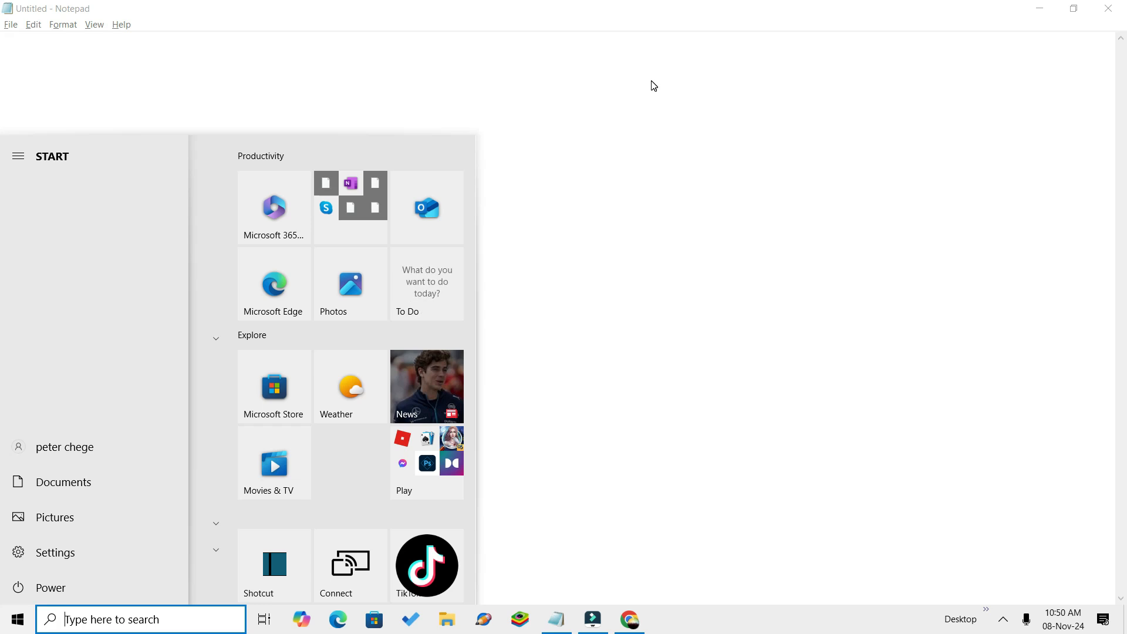
click(778, 206)
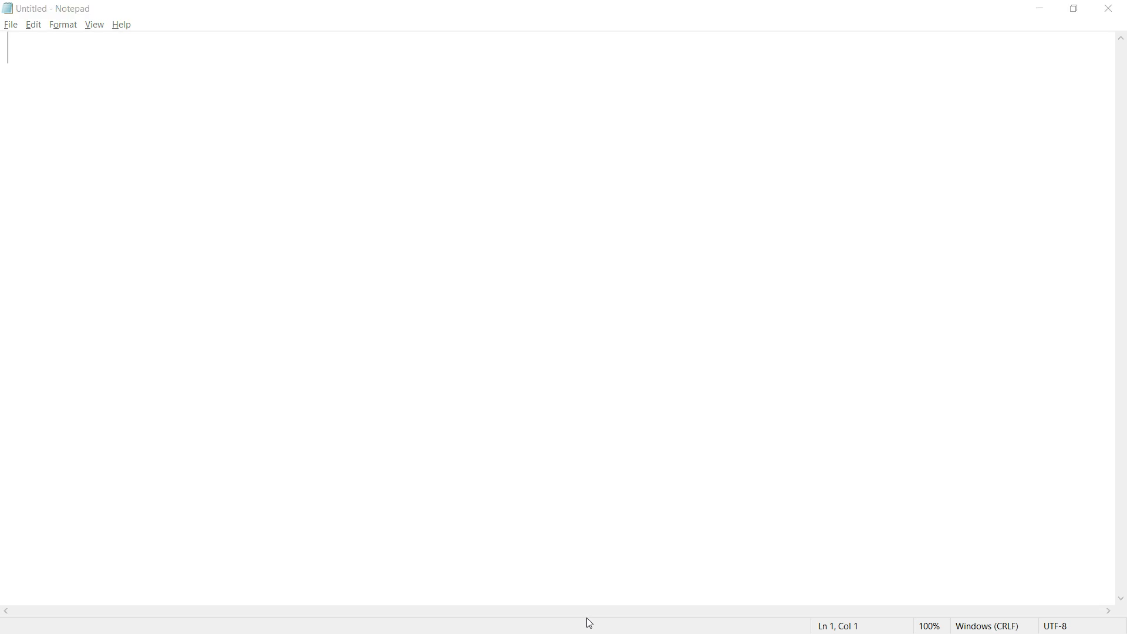
Open Task Manager over the empty Notepad window
key(super)
right_click(678, 618)
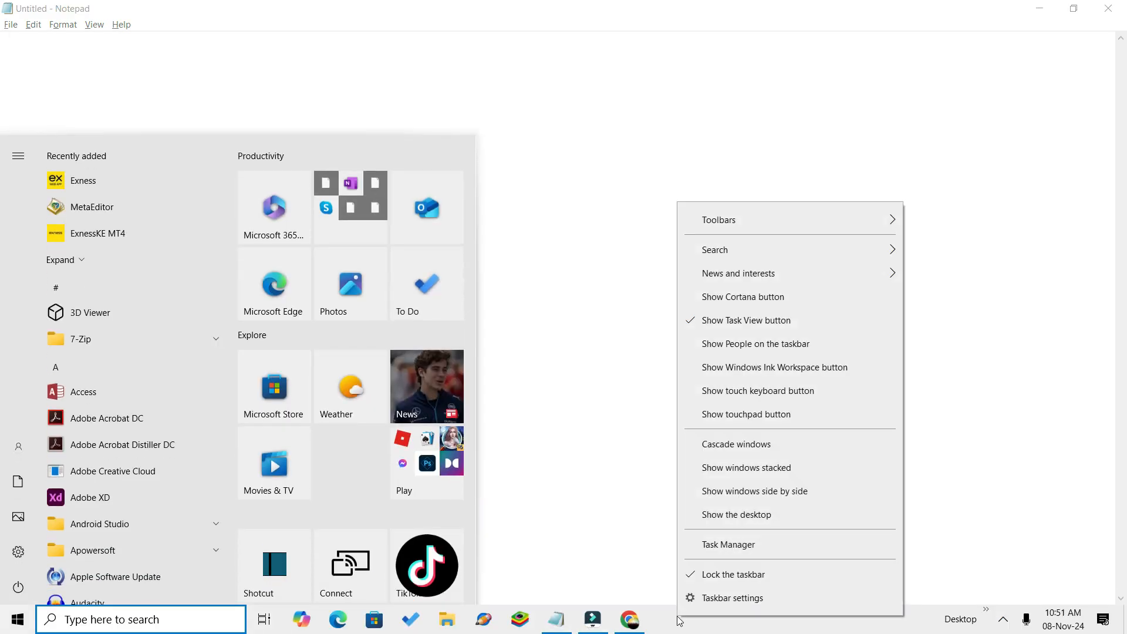
click(742, 544)
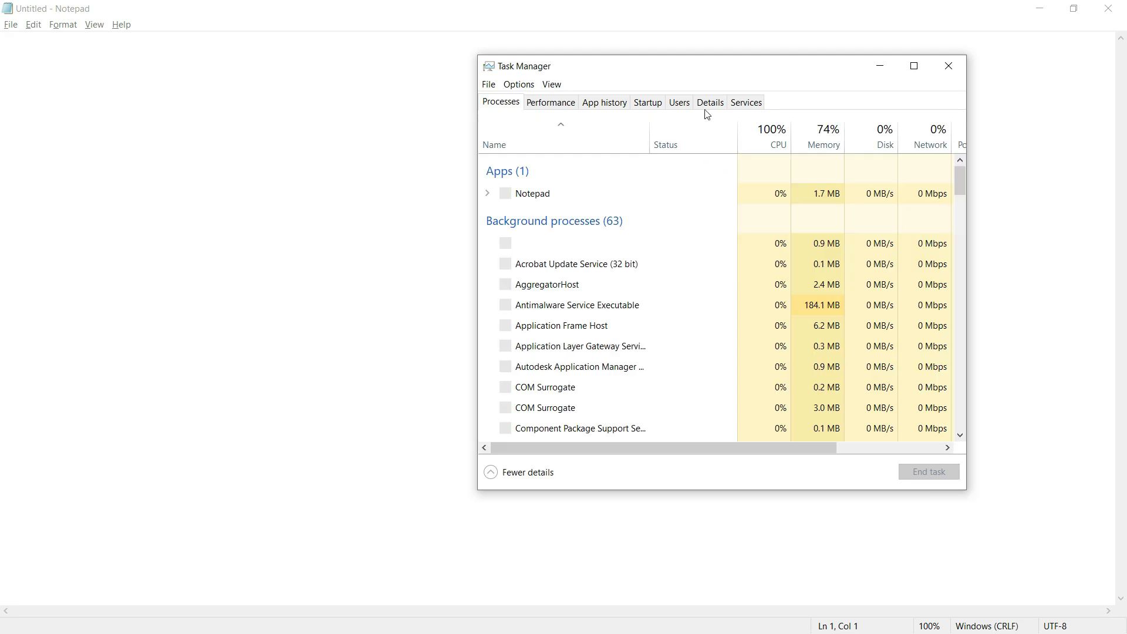
Look through Task Manager's services, details, users, startup and app history views, ending on the Disk 0 (C:) performance graph
click(745, 105)
click(716, 104)
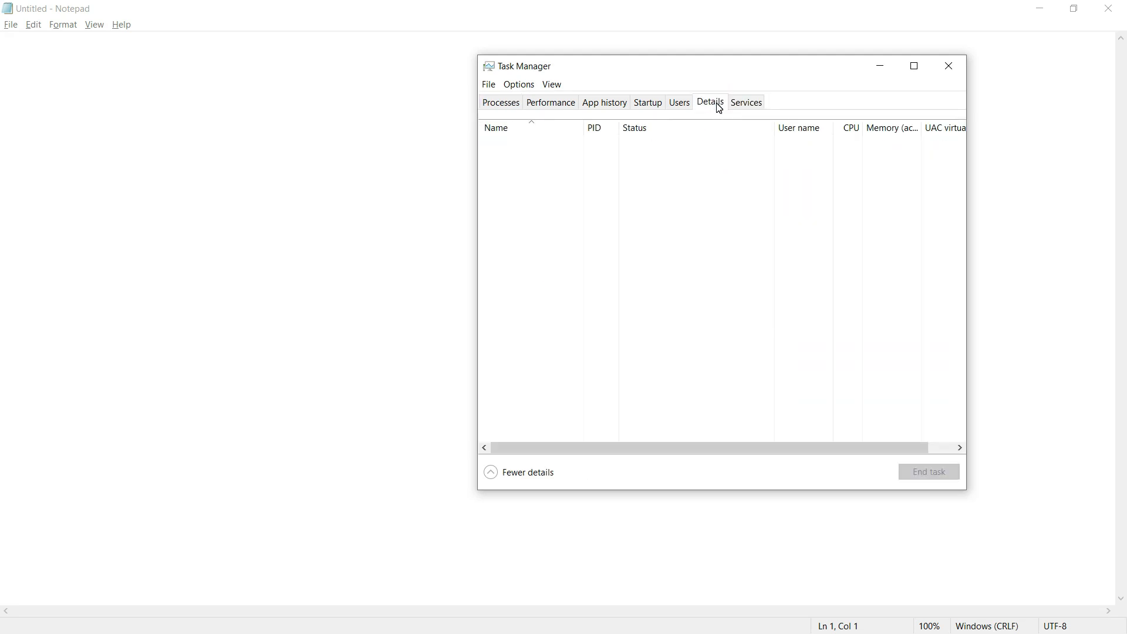
click(684, 108)
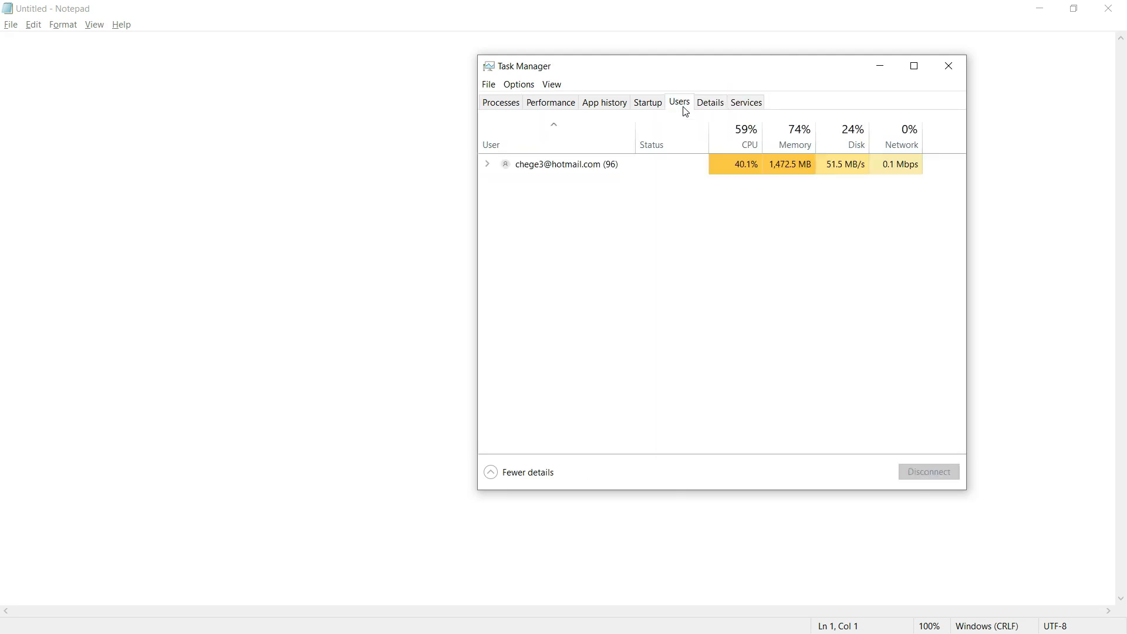
click(650, 108)
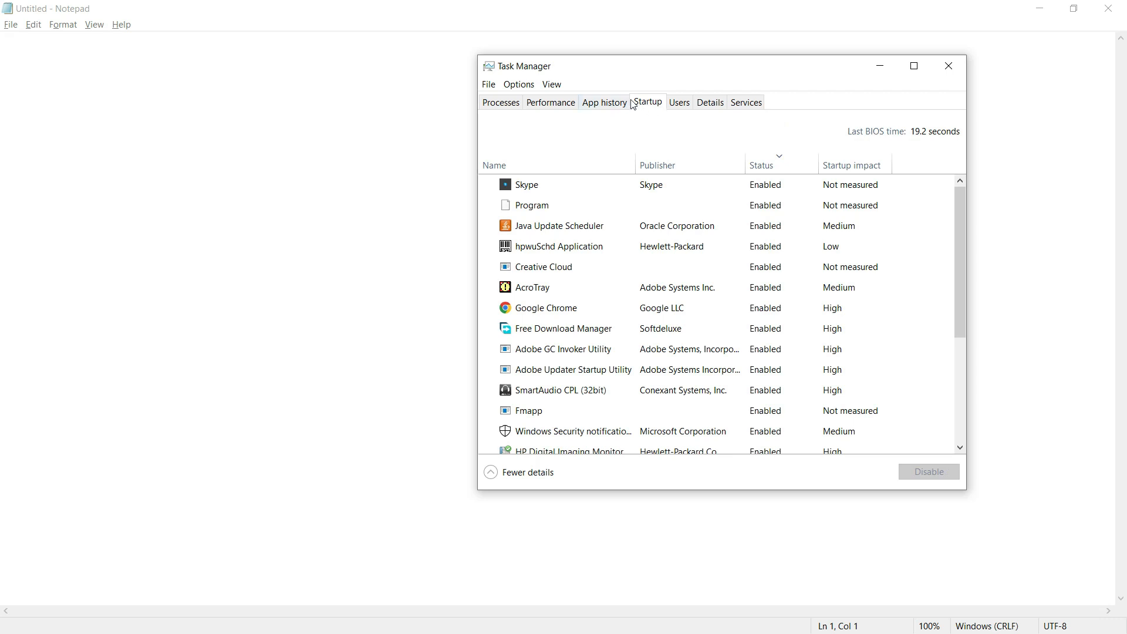
click(609, 106)
click(567, 104)
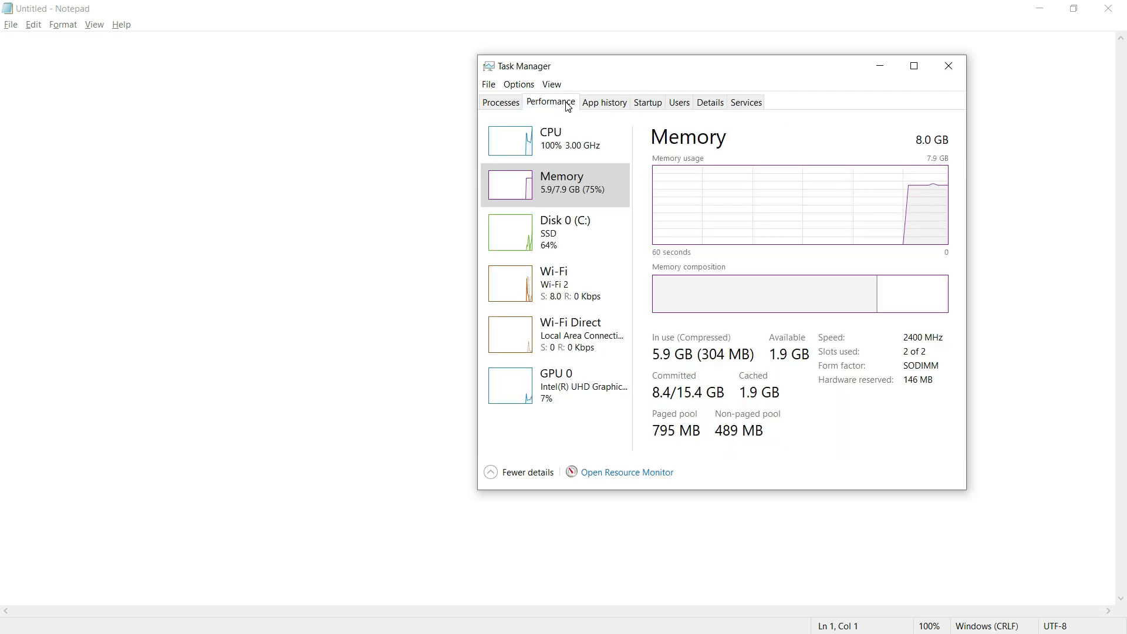
click(567, 241)
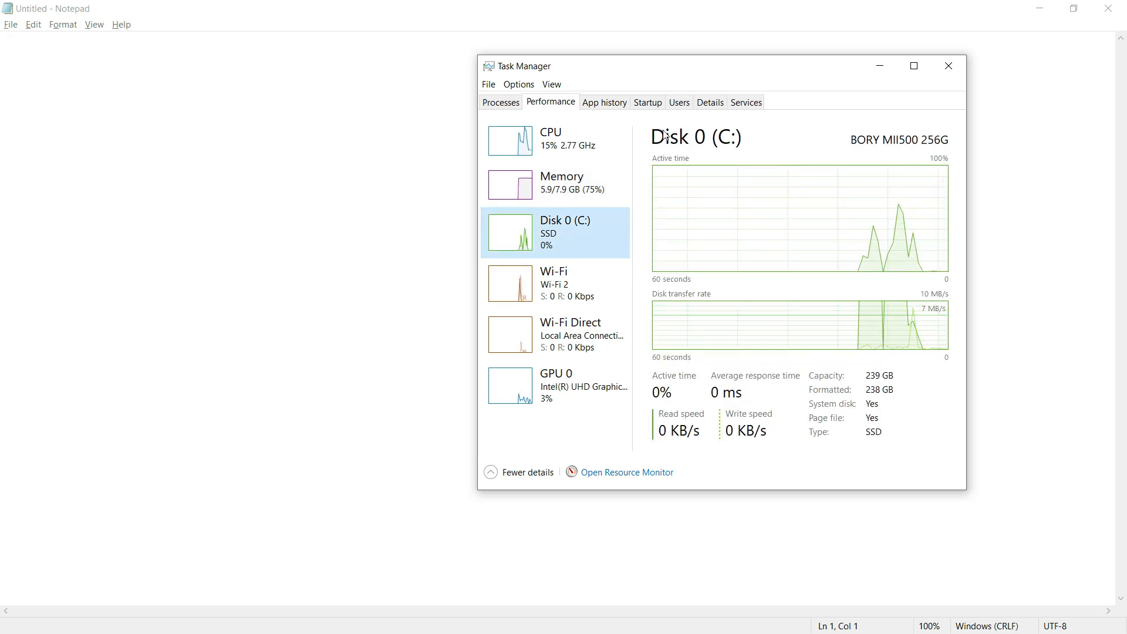
Minimize Notepad and Chrome, look through the This PC locations in File Explorer, and close File Explorer
click(1042, 9)
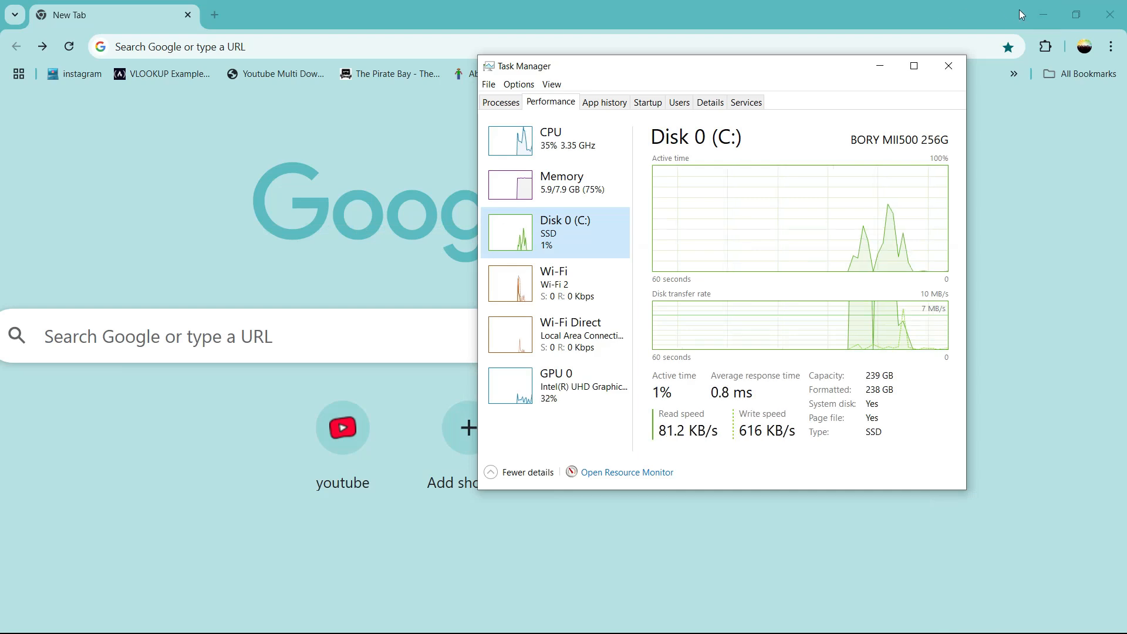
click(1031, 11)
mouse_move(138, 632)
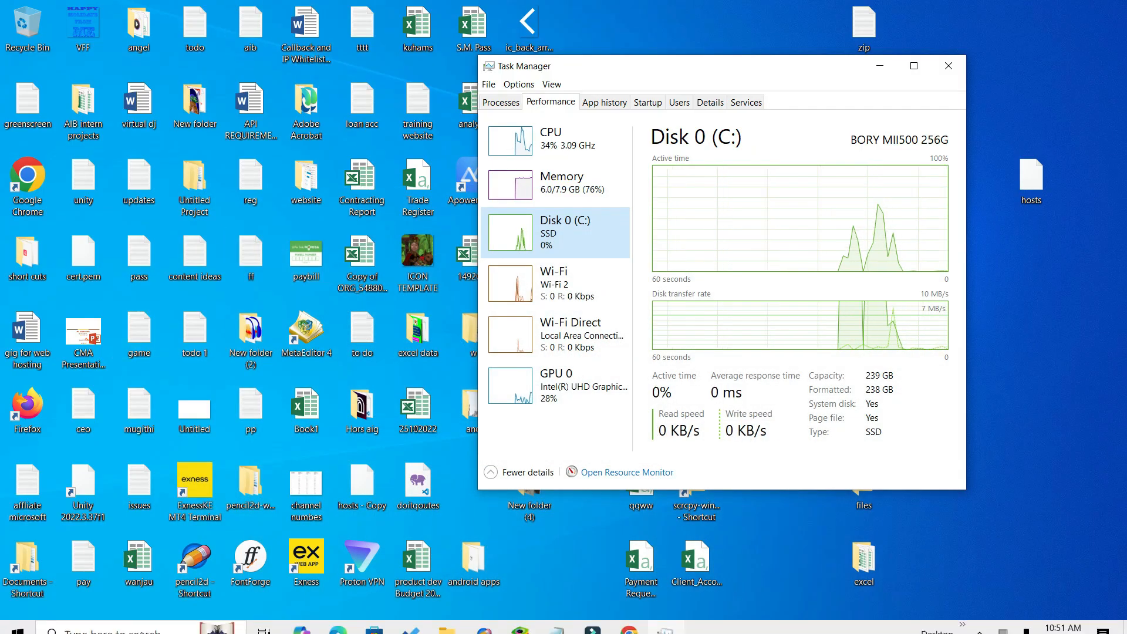
click(443, 623)
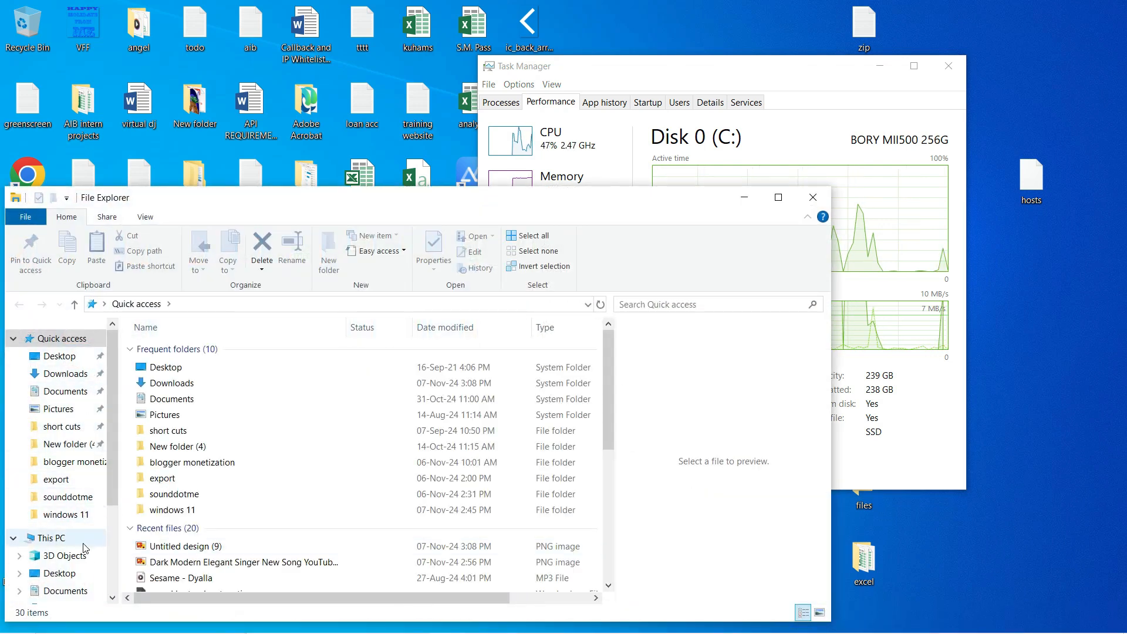
drag(117, 477, 113, 525)
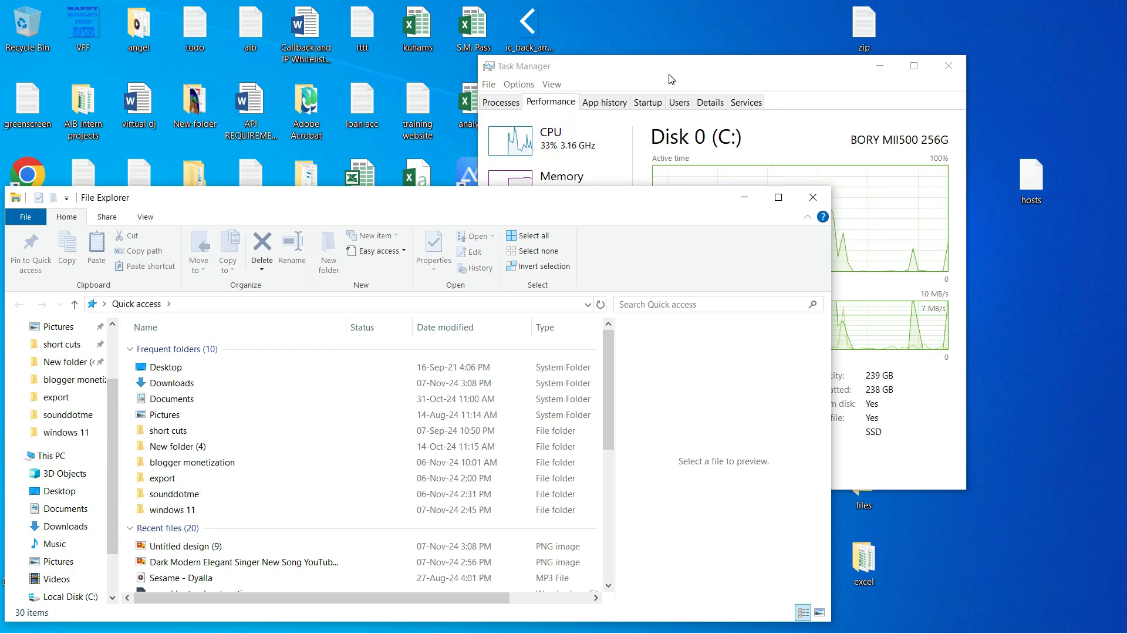
click(813, 197)
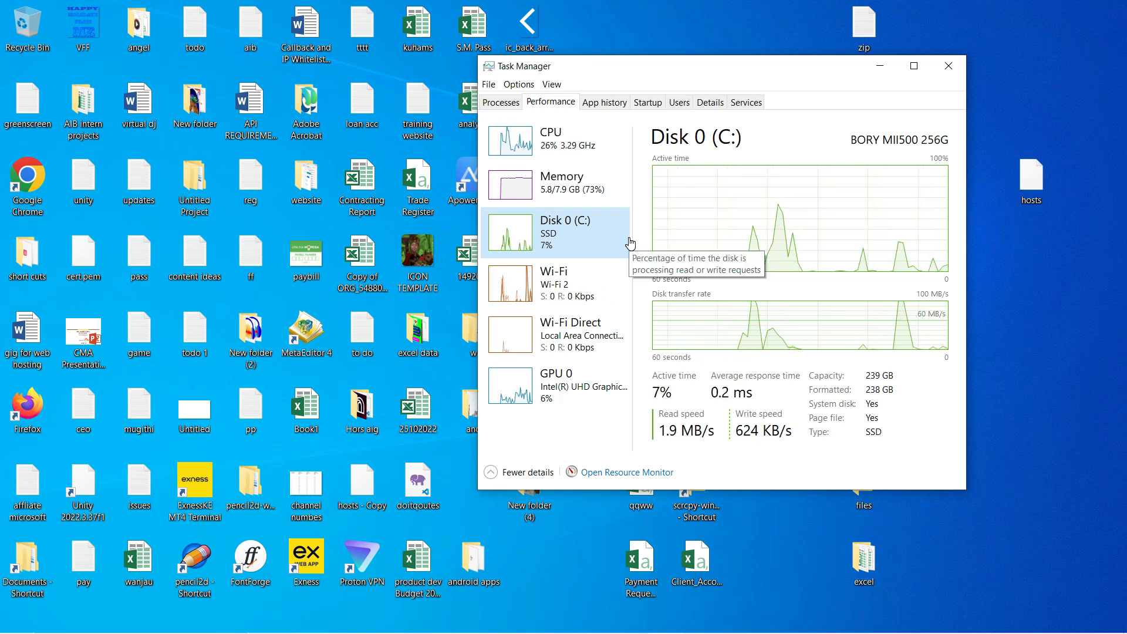
Check the memory performance graph and the list of running processes in Task Manager, returning to the memory graph
click(585, 184)
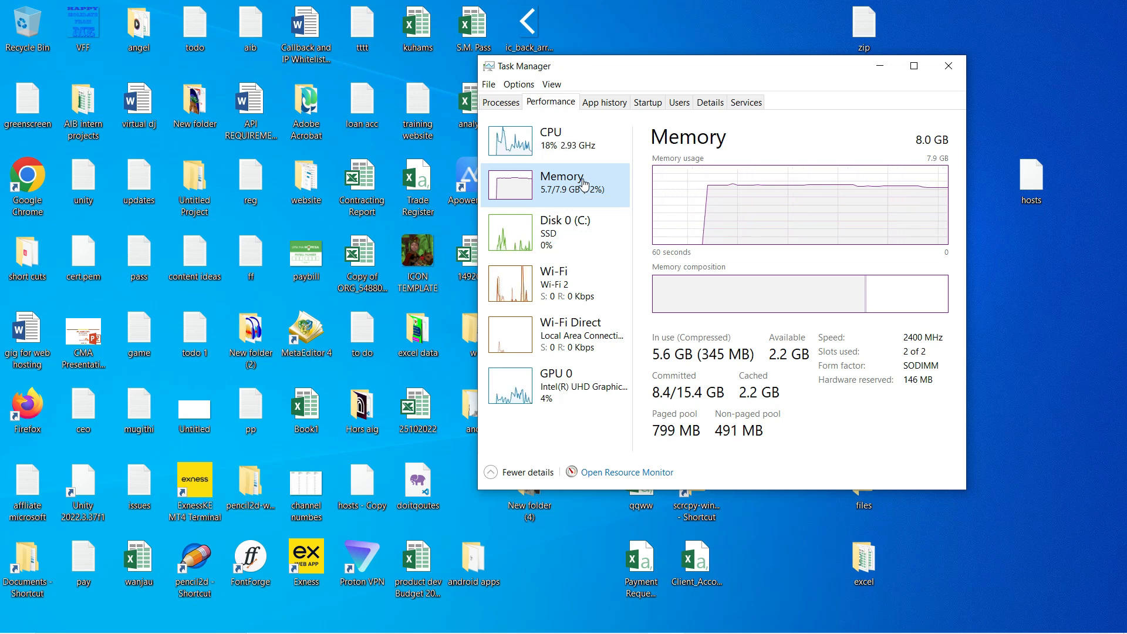
click(501, 102)
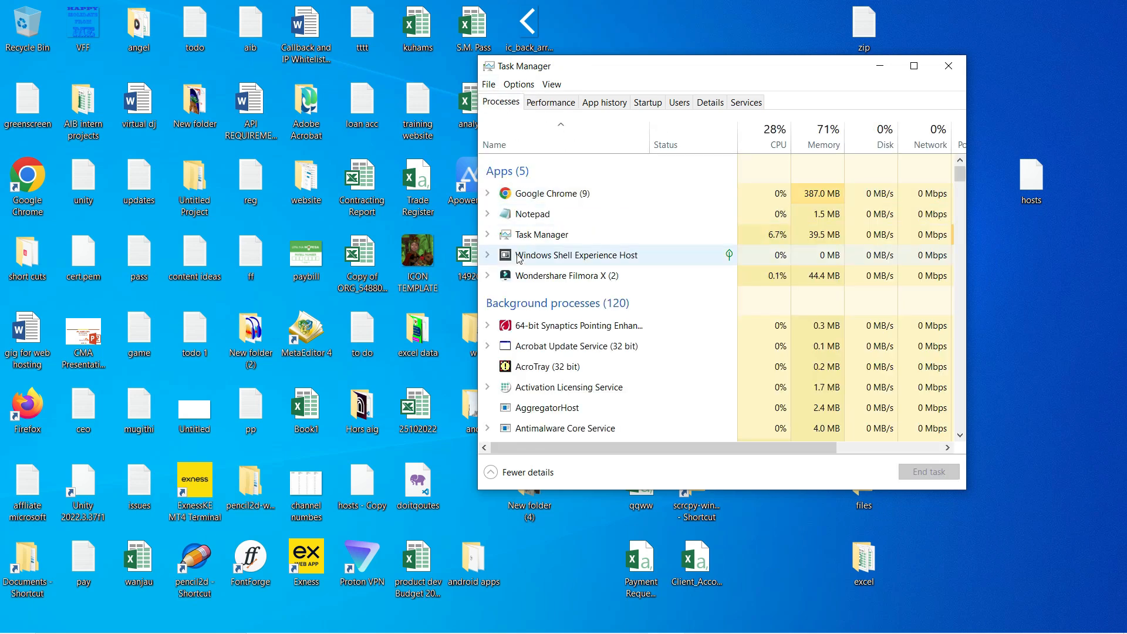
click(555, 104)
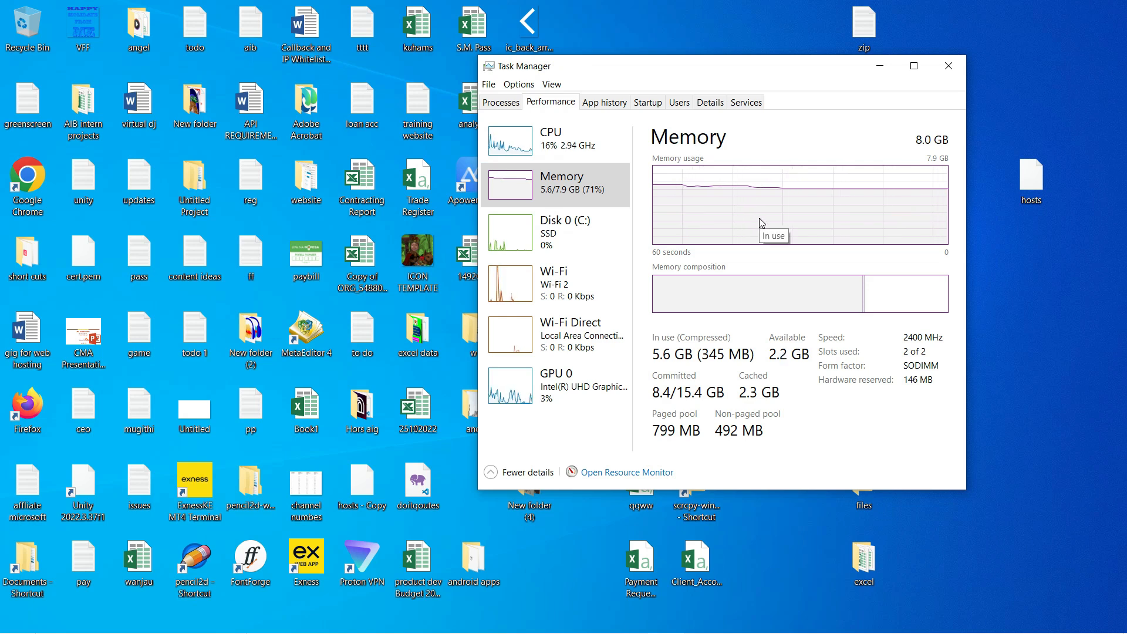
Restore and close the Notepad window, reopen Notepad maximized, and bring Task Manager back in front of it
click(563, 608)
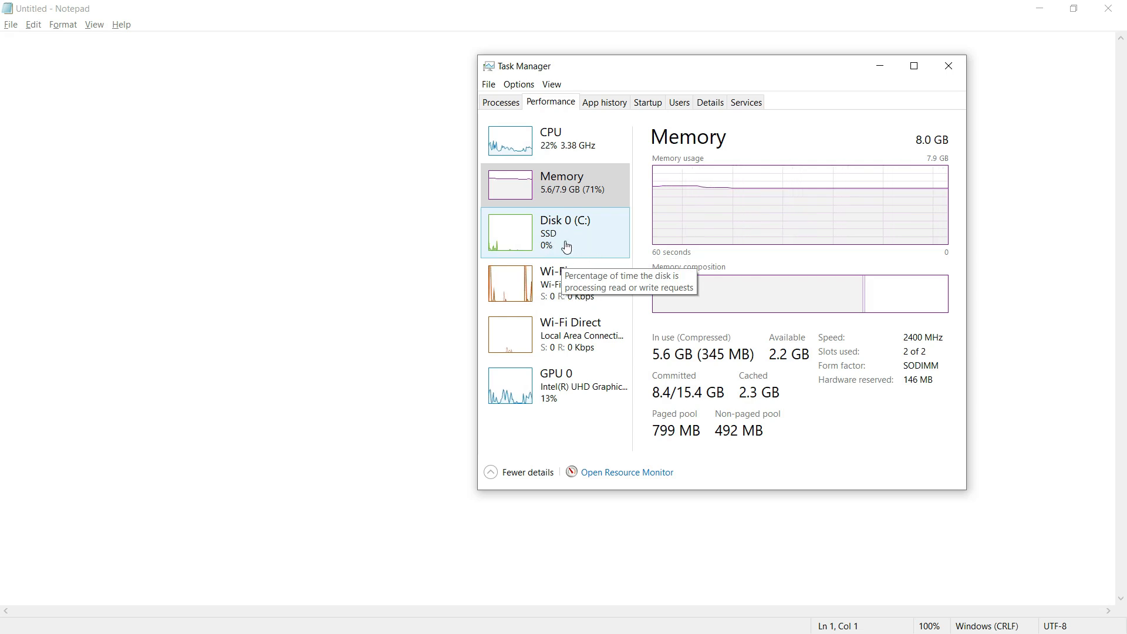
click(1108, 8)
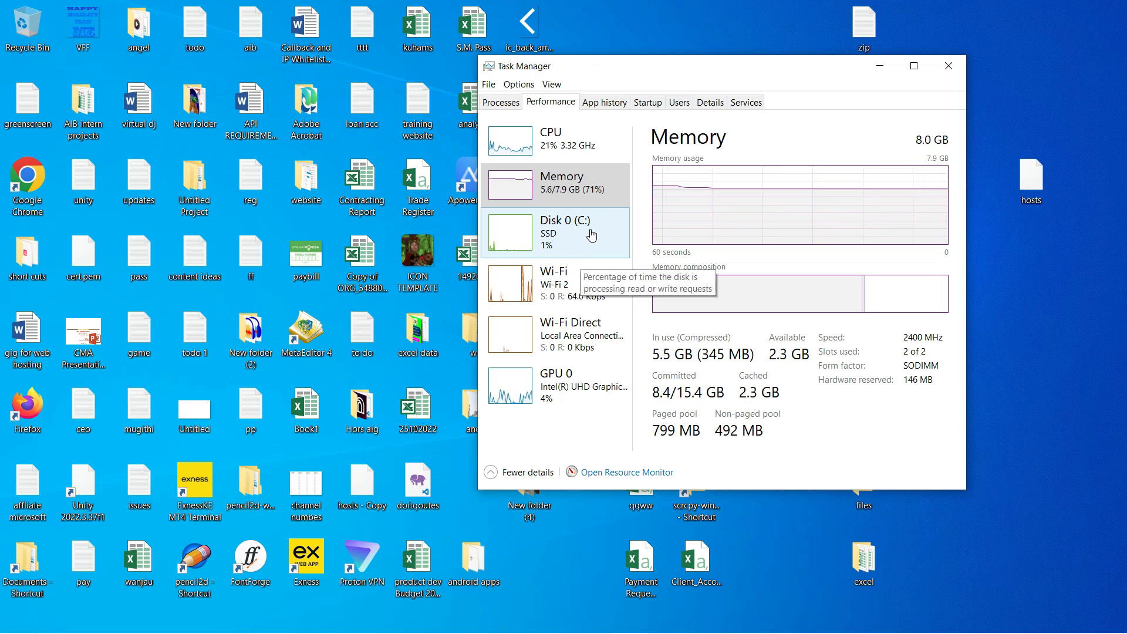
key(super+r)
key(Return)
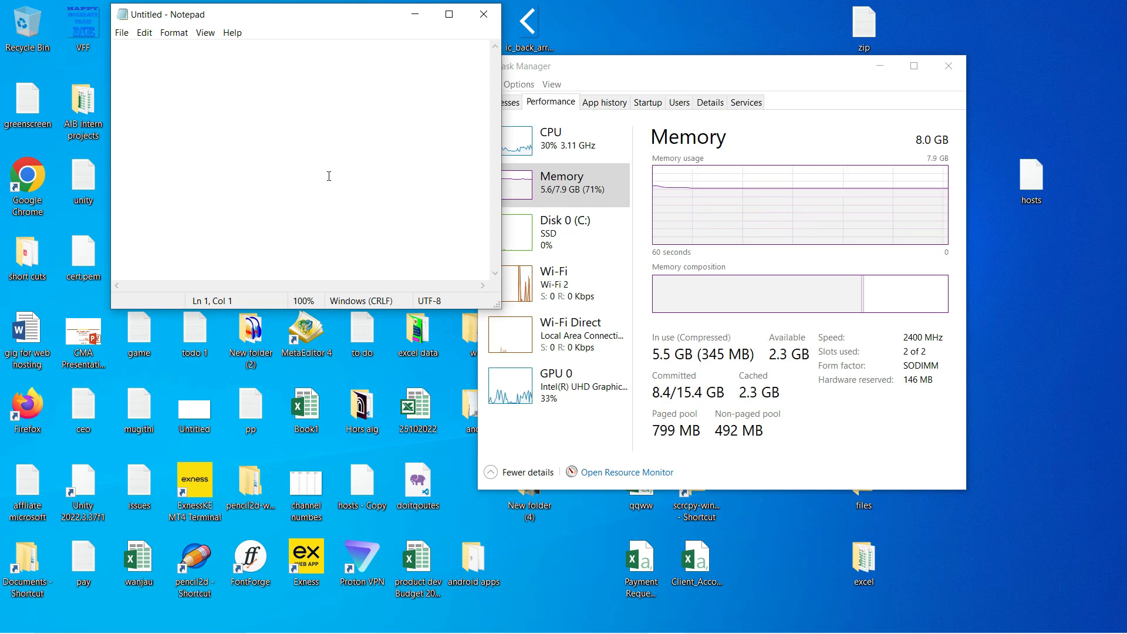
click(449, 15)
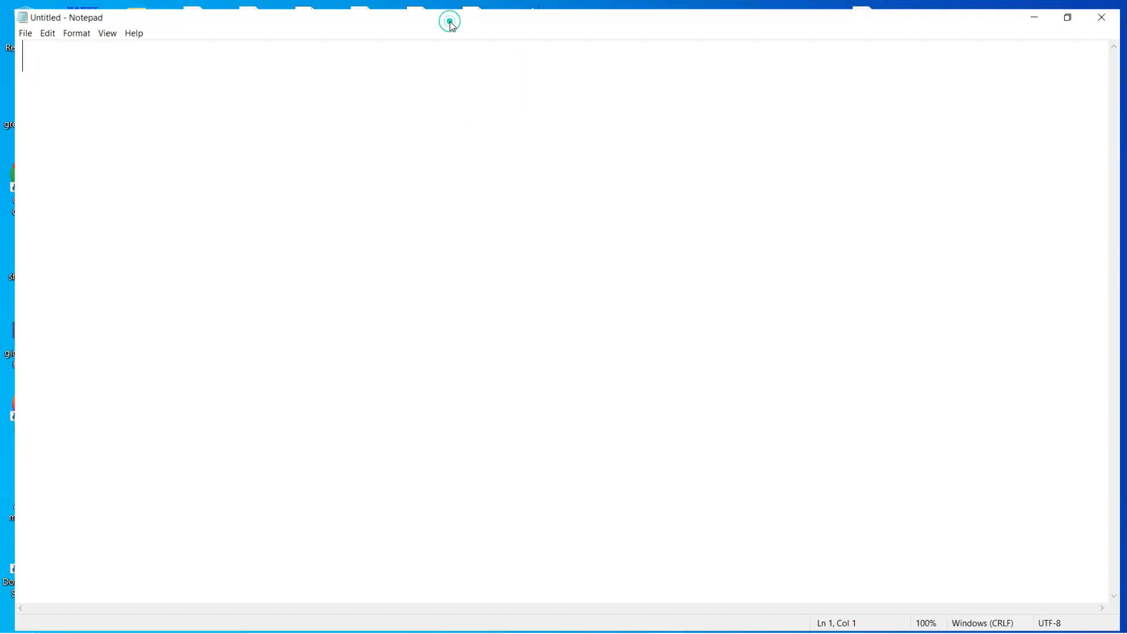
key(alt+Tab)
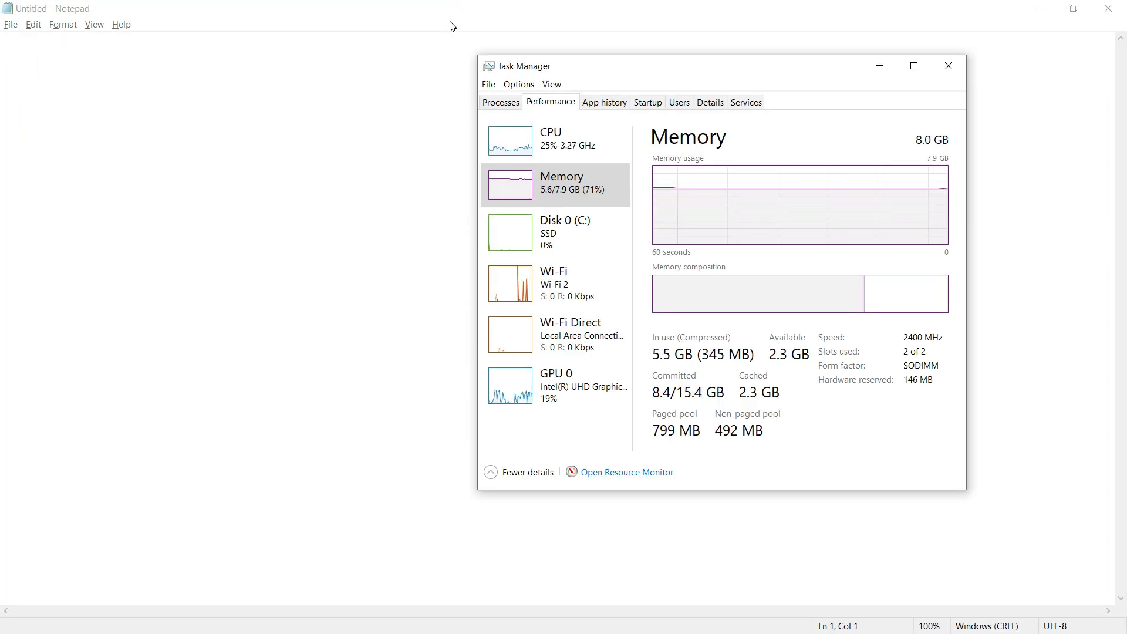
Display the Disk 0 (C:) performance graph, close Notepad and relaunch it maximized behind Task Manager
click(532, 228)
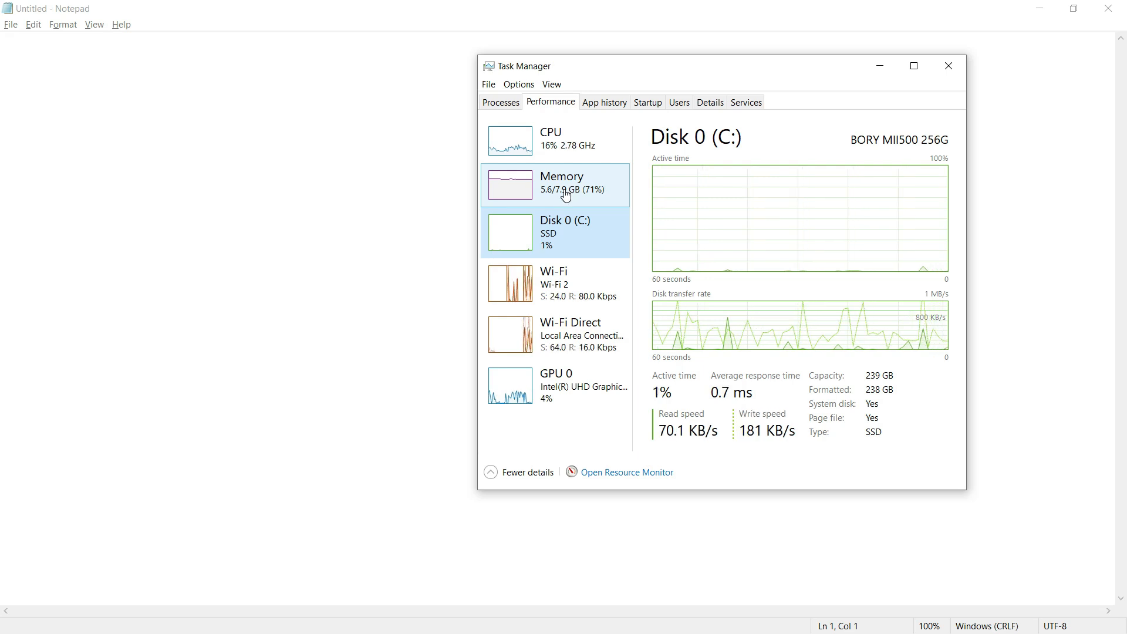
click(1109, 12)
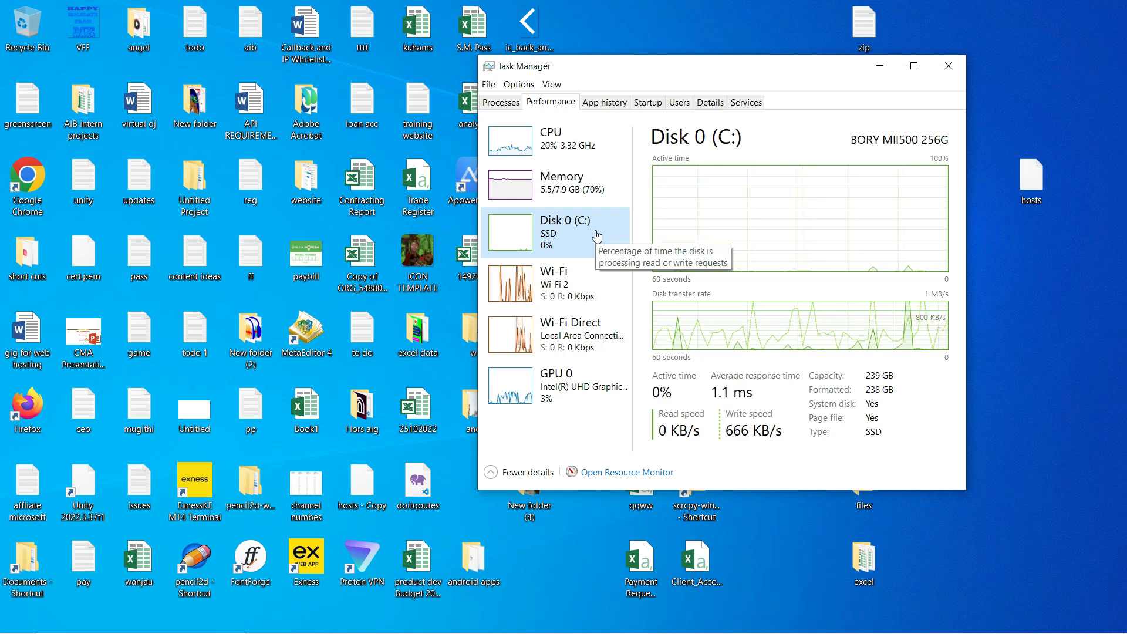
key(super+r)
key(Return)
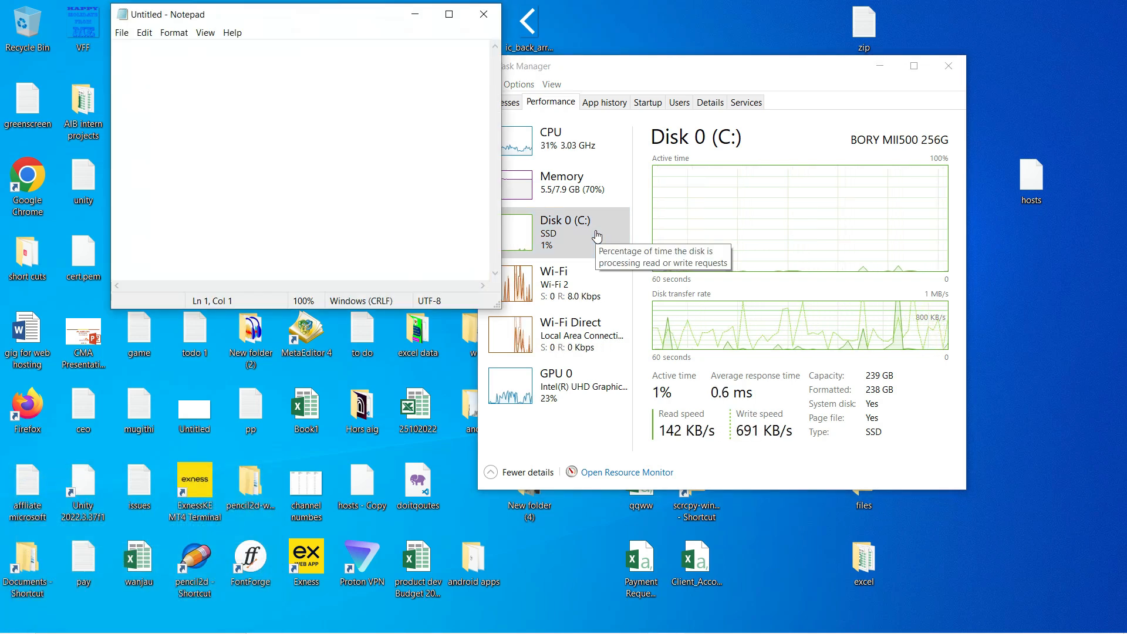
click(459, 17)
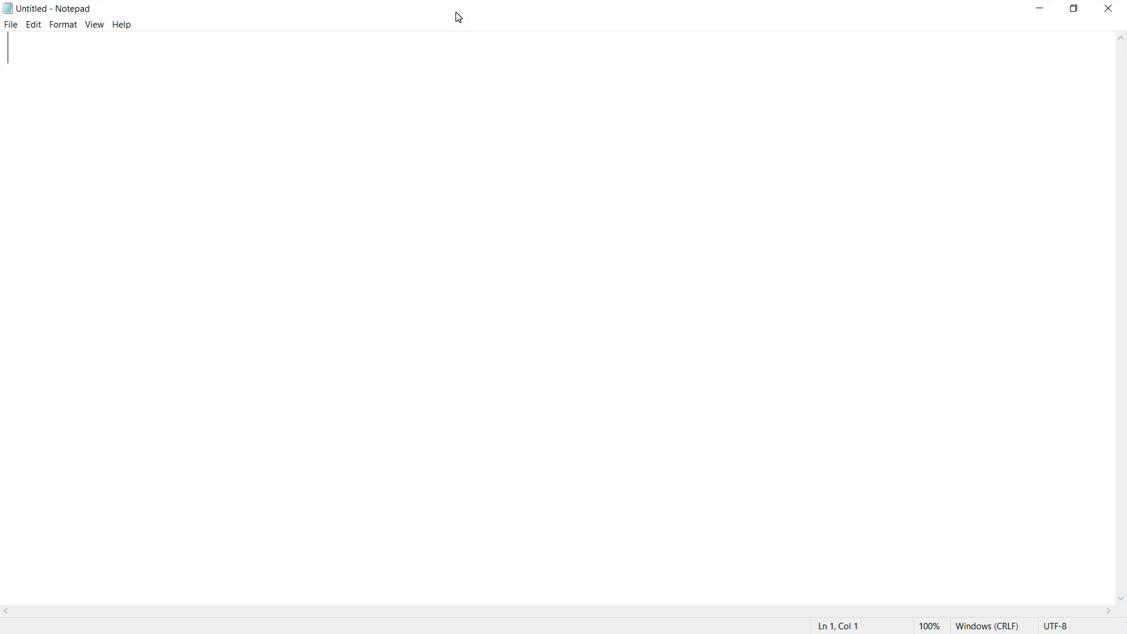
key(alt+Tab)
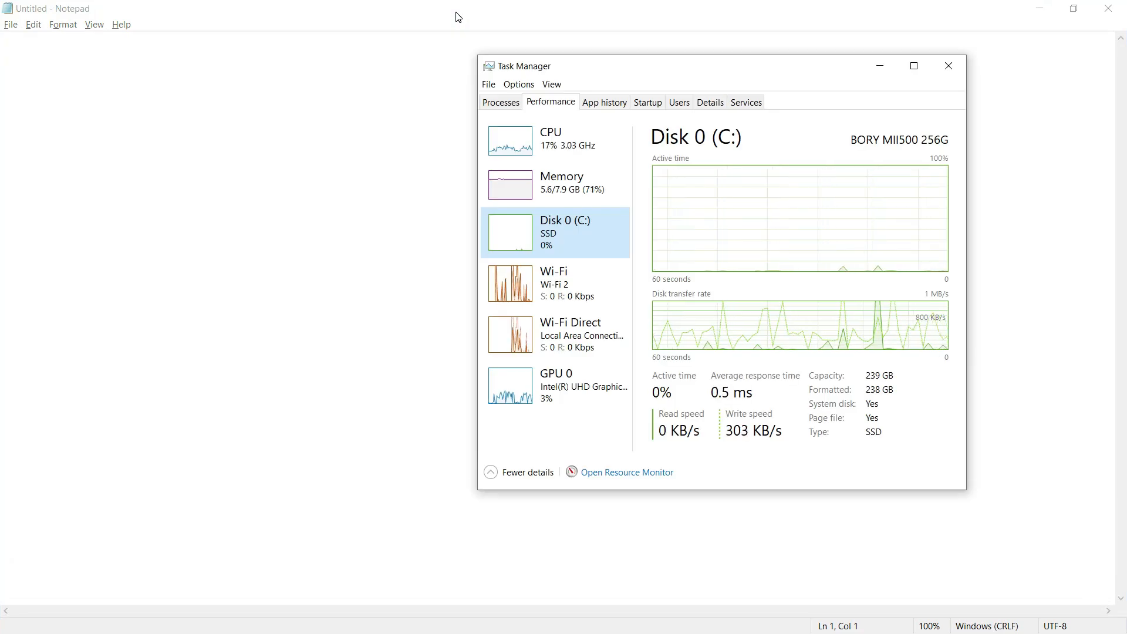
Display the memory performance graph, enter the text "sdsdsghds" in Notepad and return to Task Manager
click(534, 192)
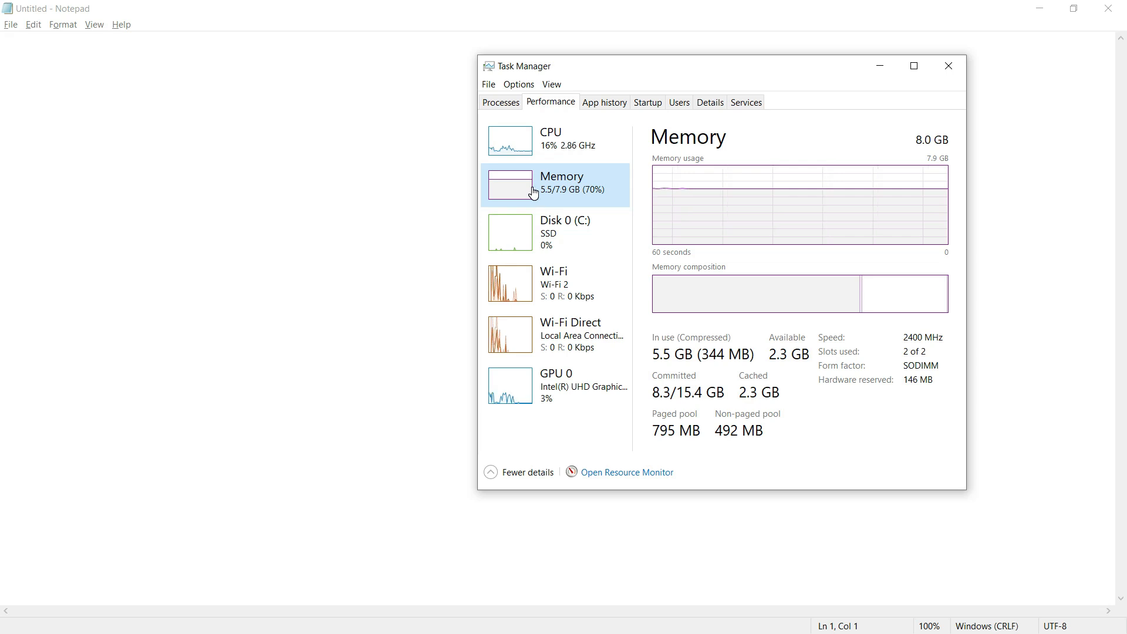
click(246, 167)
text(sds)
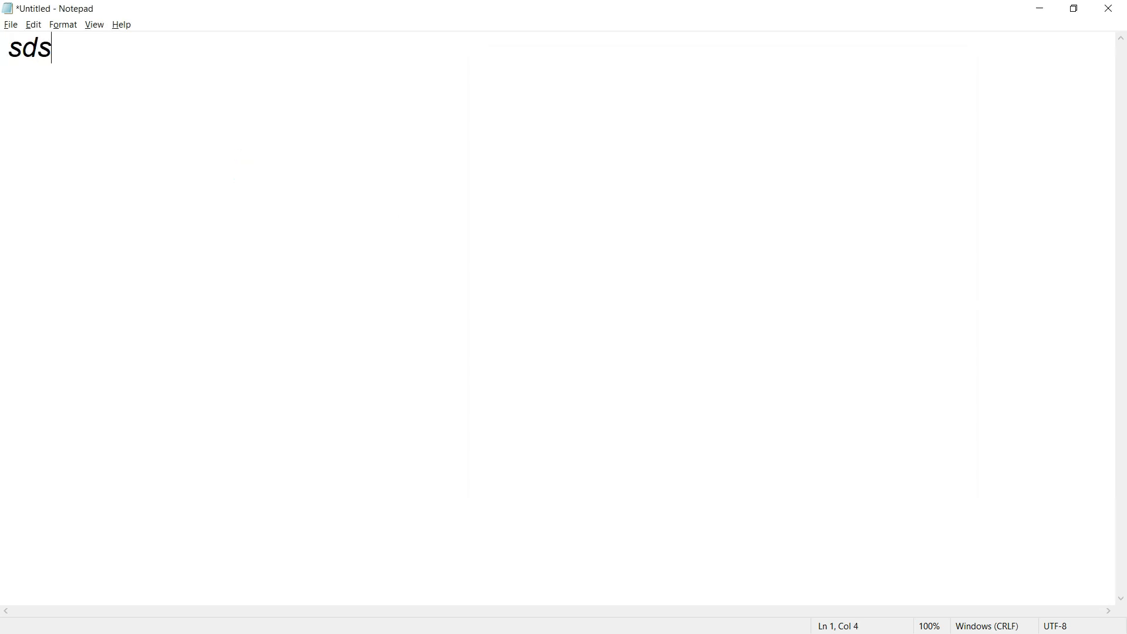
text(dsghds)
key(alt+Tab)
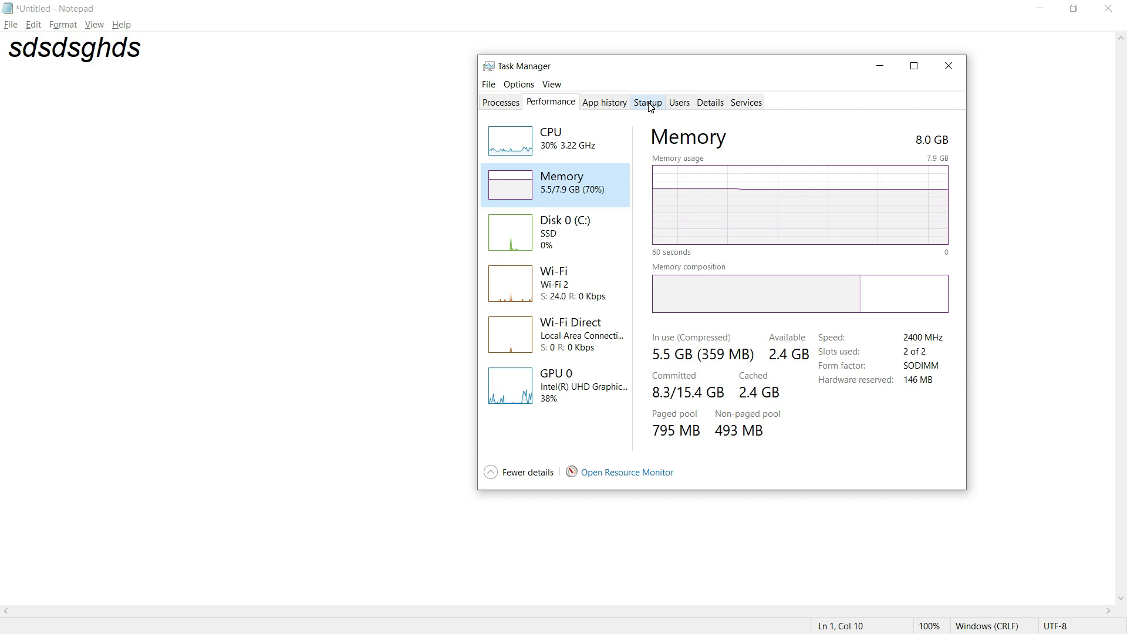
Close Task Manager and reopen it over the unsaved Notepad document
click(950, 69)
key(super)
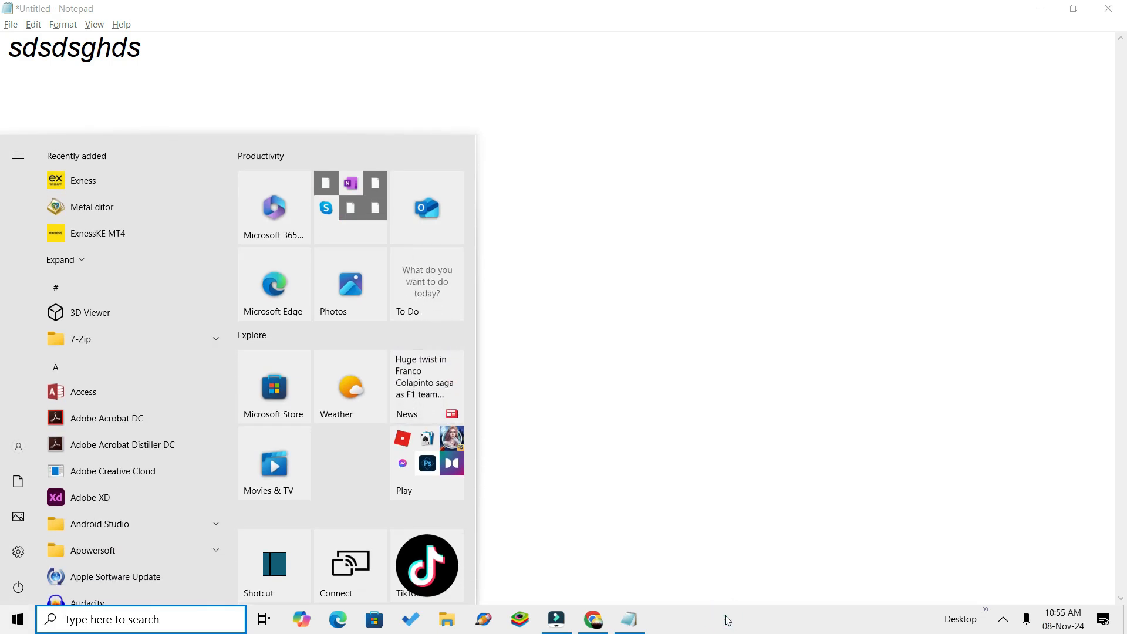
right_click(728, 621)
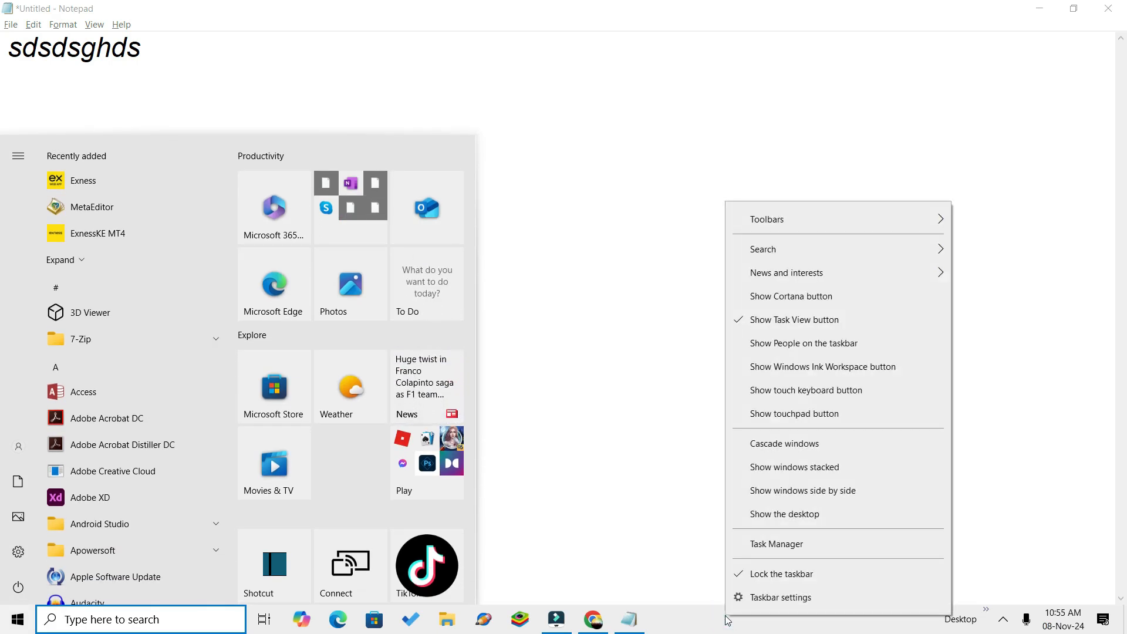
click(775, 553)
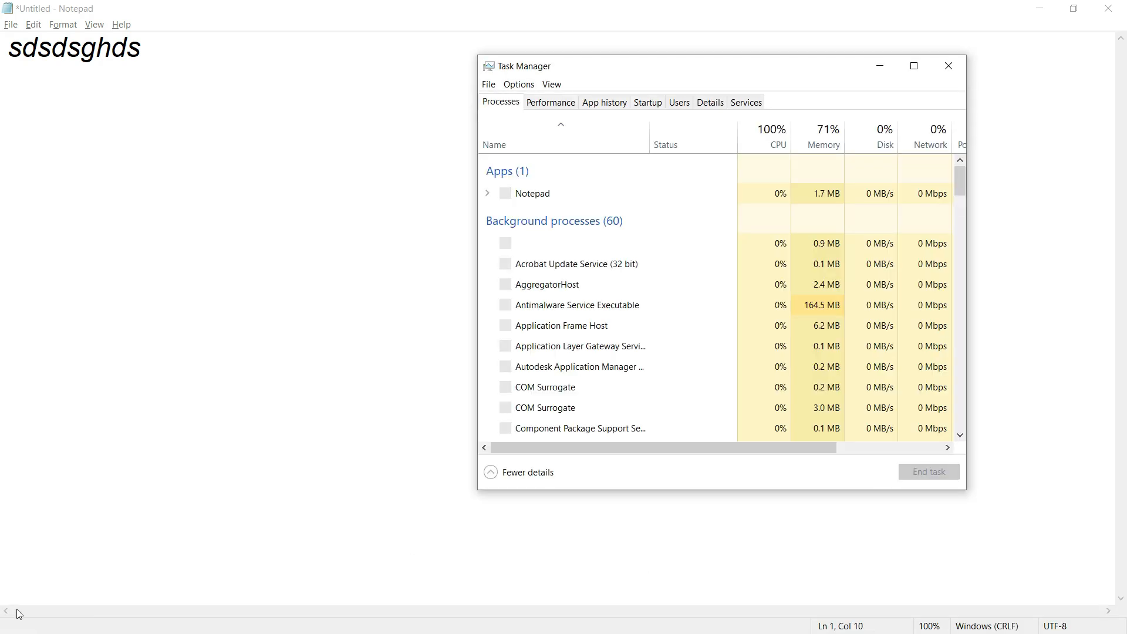
Bring Task Manager back in front of Notepad and show its list of startup programs
key(super)
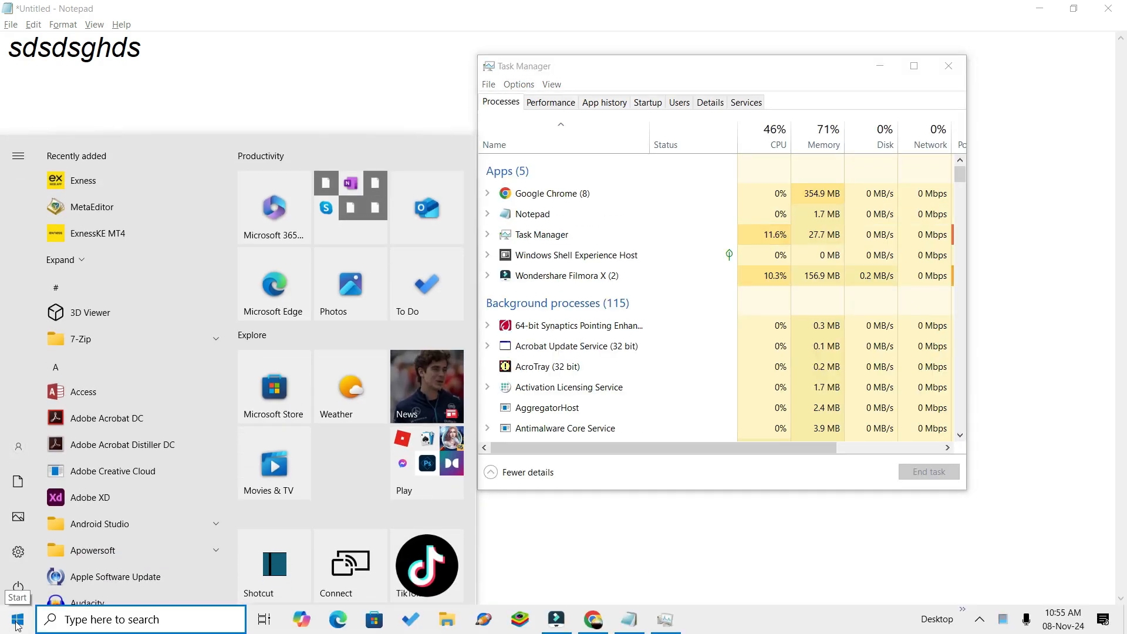
click(18, 626)
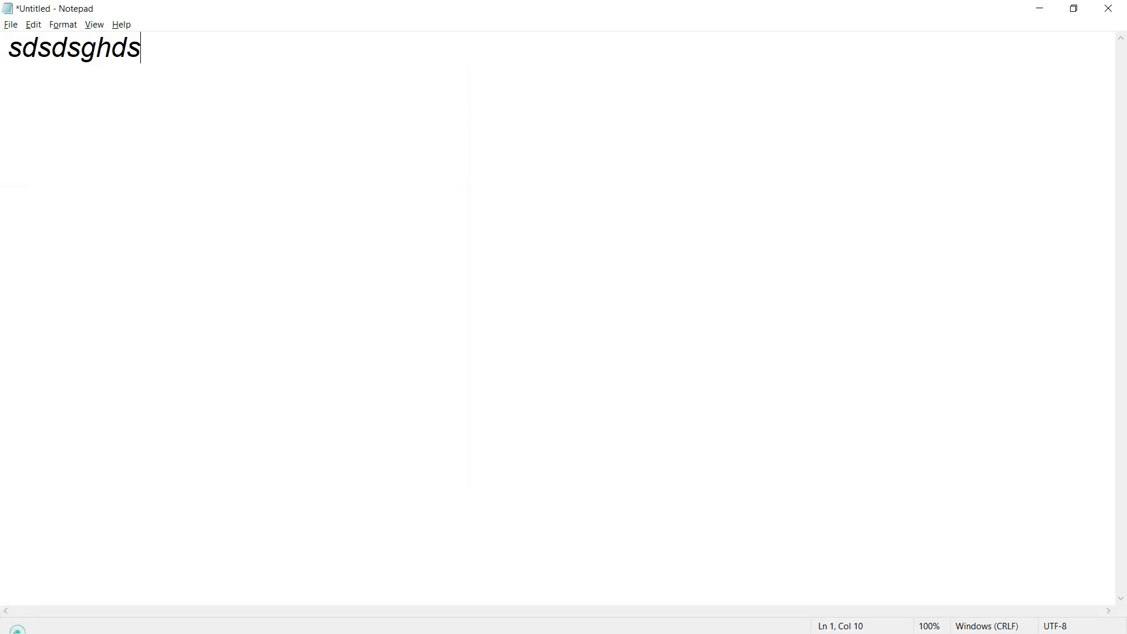
click(18, 626)
text(task)
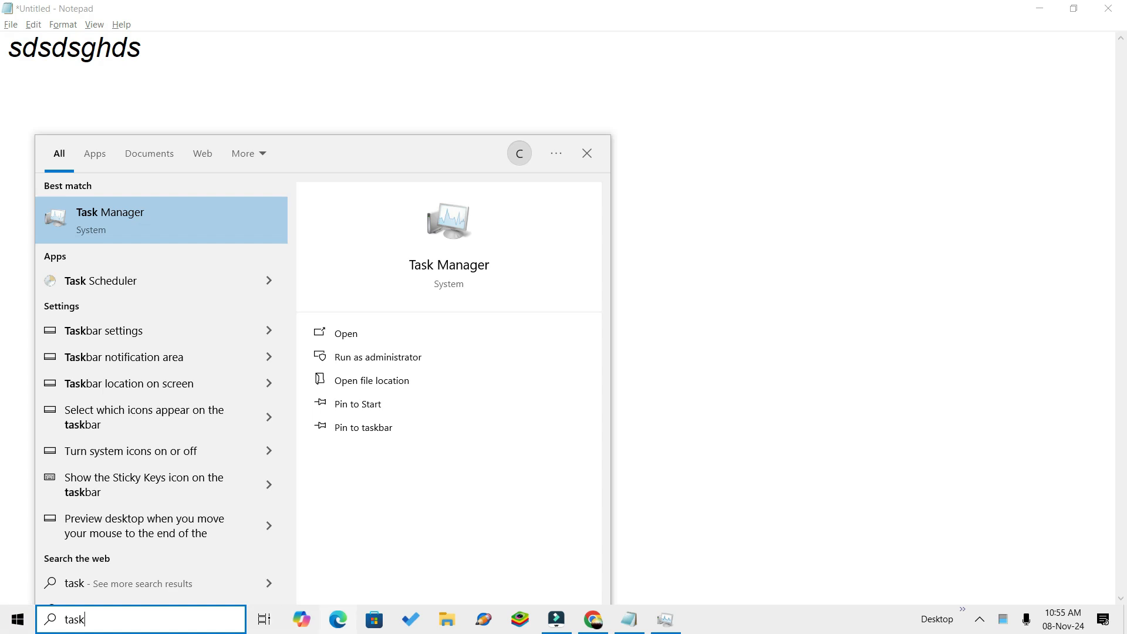
click(671, 621)
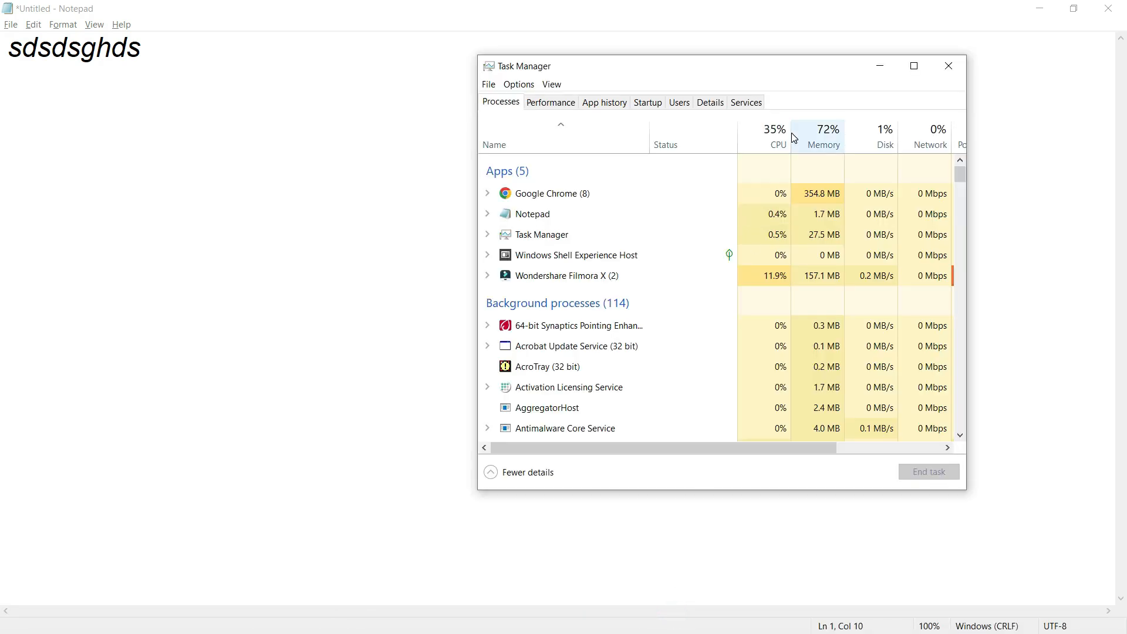
click(647, 105)
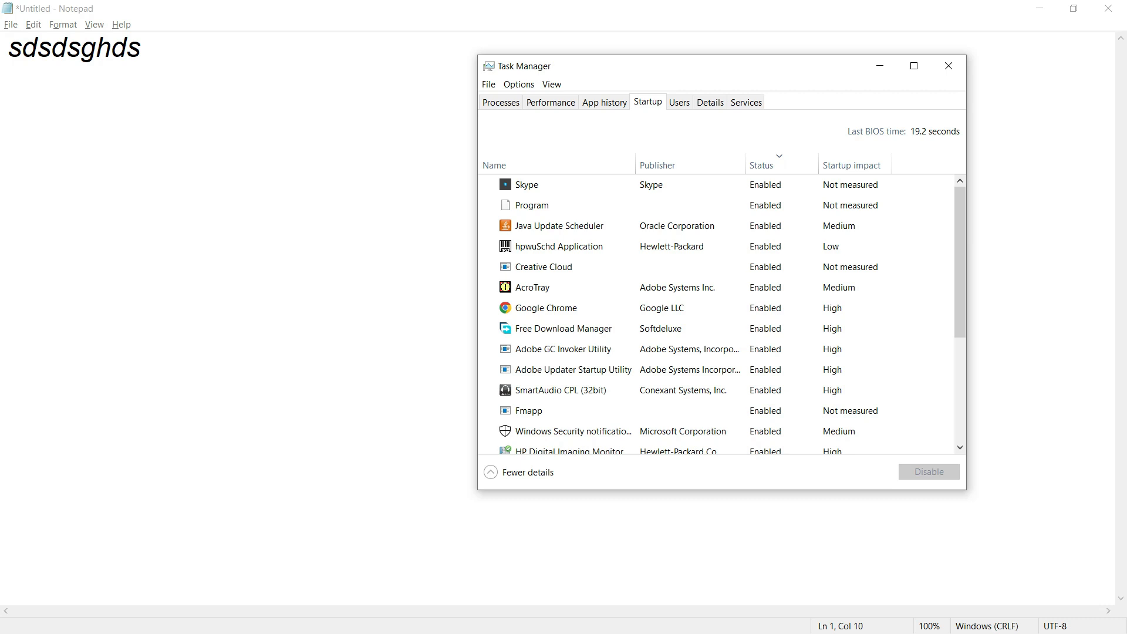
Check the open programs and the hidden notification-area icons, including Skype, and return to the startup list
key(super)
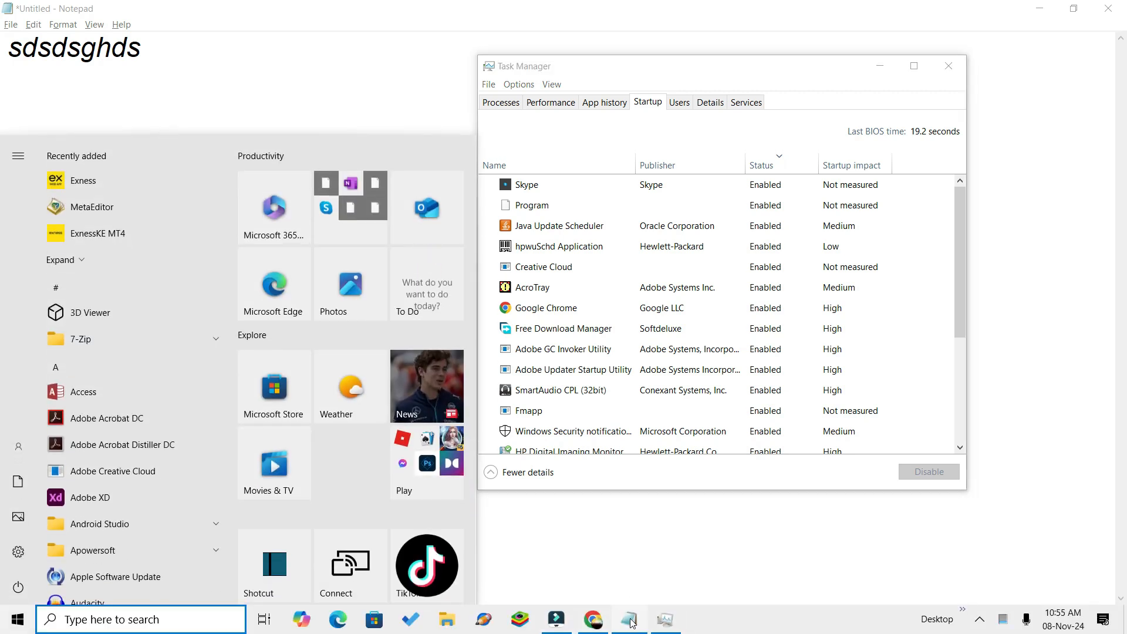
mouse_move(568, 625)
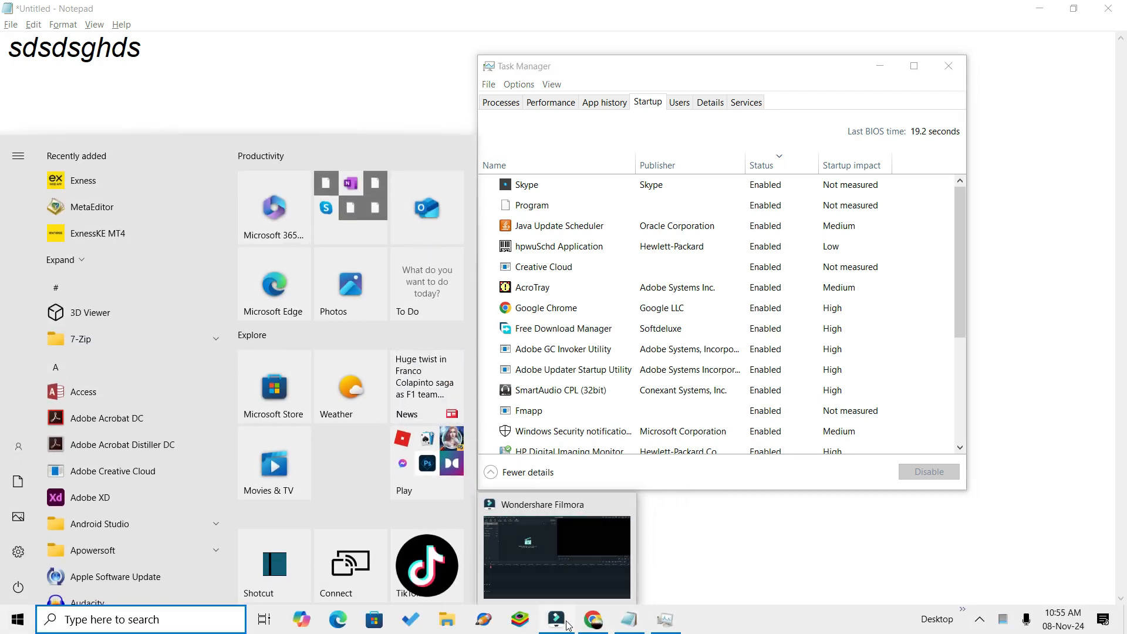
click(979, 621)
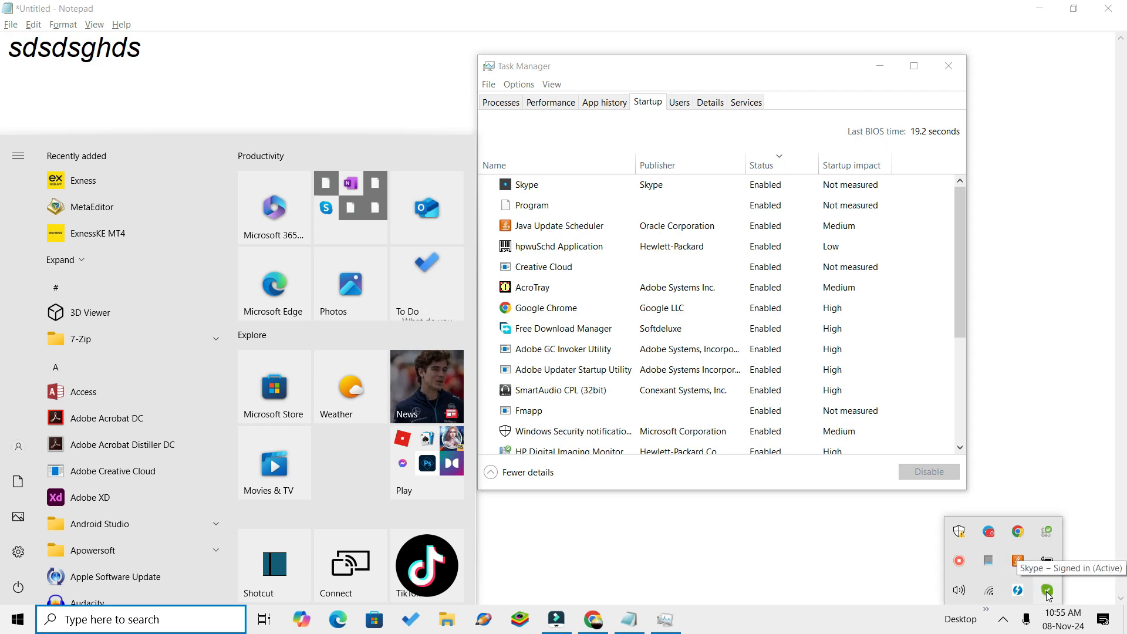
click(817, 110)
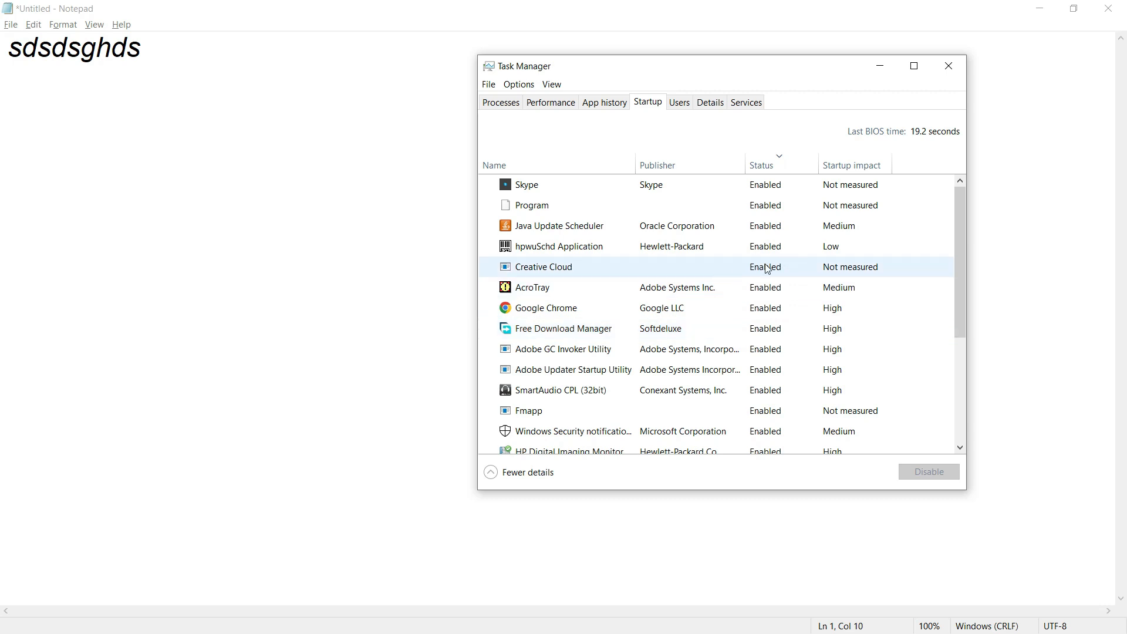
Disable Free Download Manager at startup and locate its entry in the re-sorted list
click(548, 332)
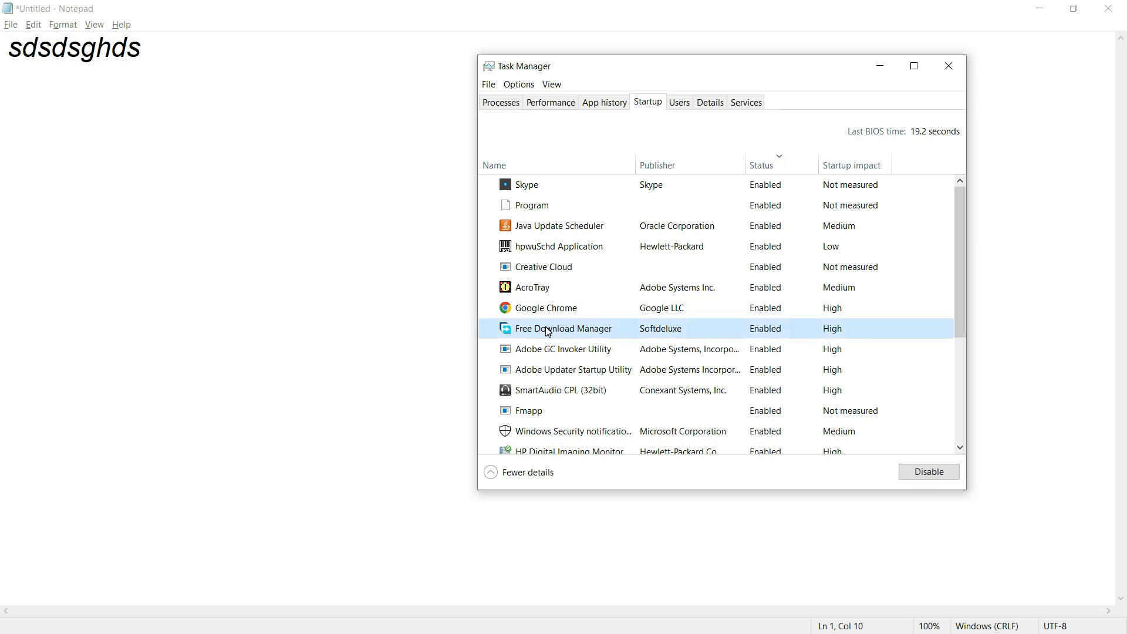
click(939, 476)
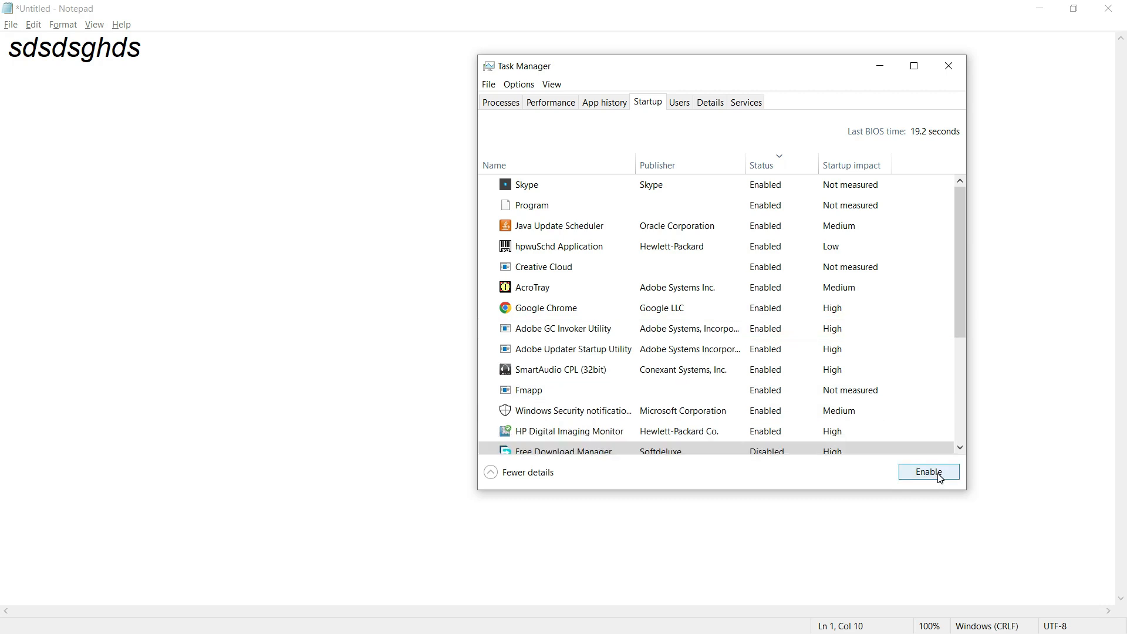
drag(962, 311, 964, 330)
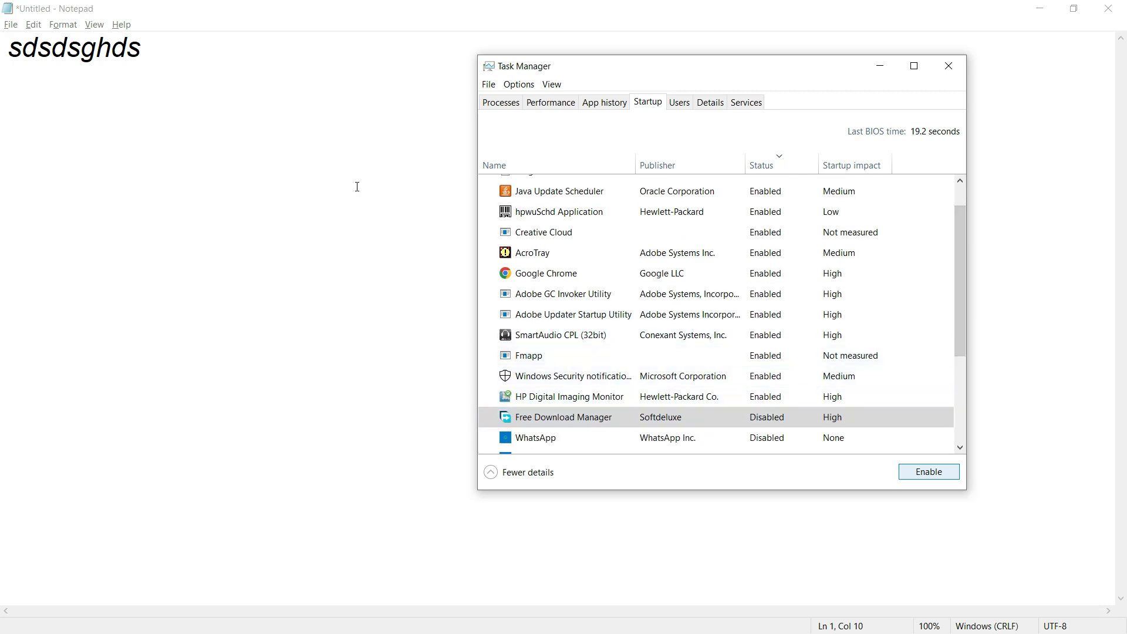
Find Free Download Manager through the Windows search and launch it
key(super)
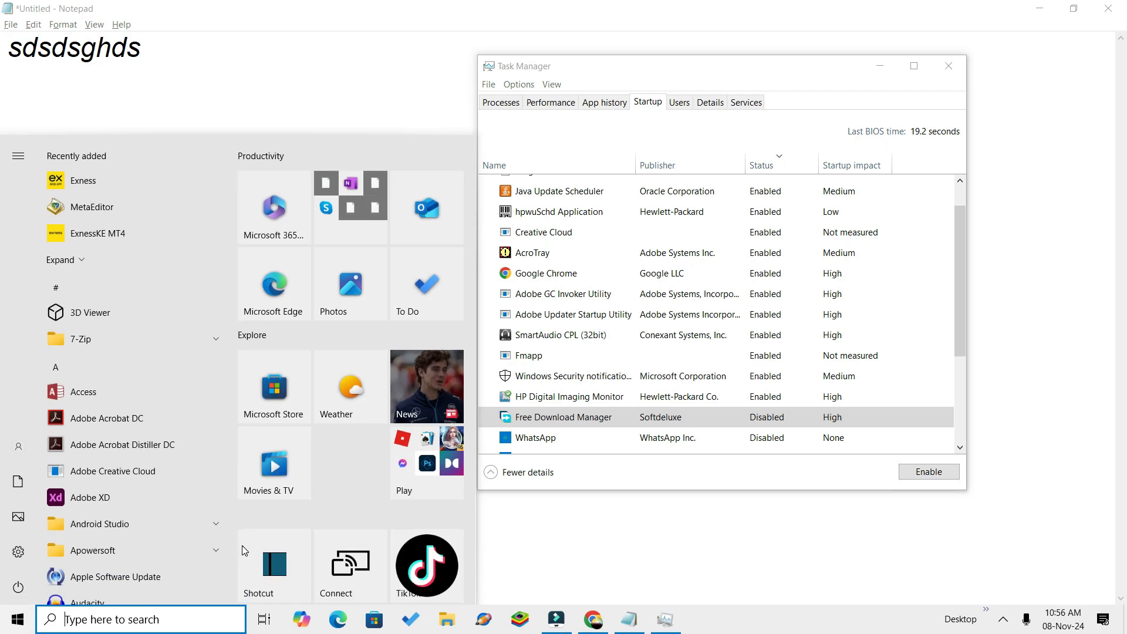
text(free d)
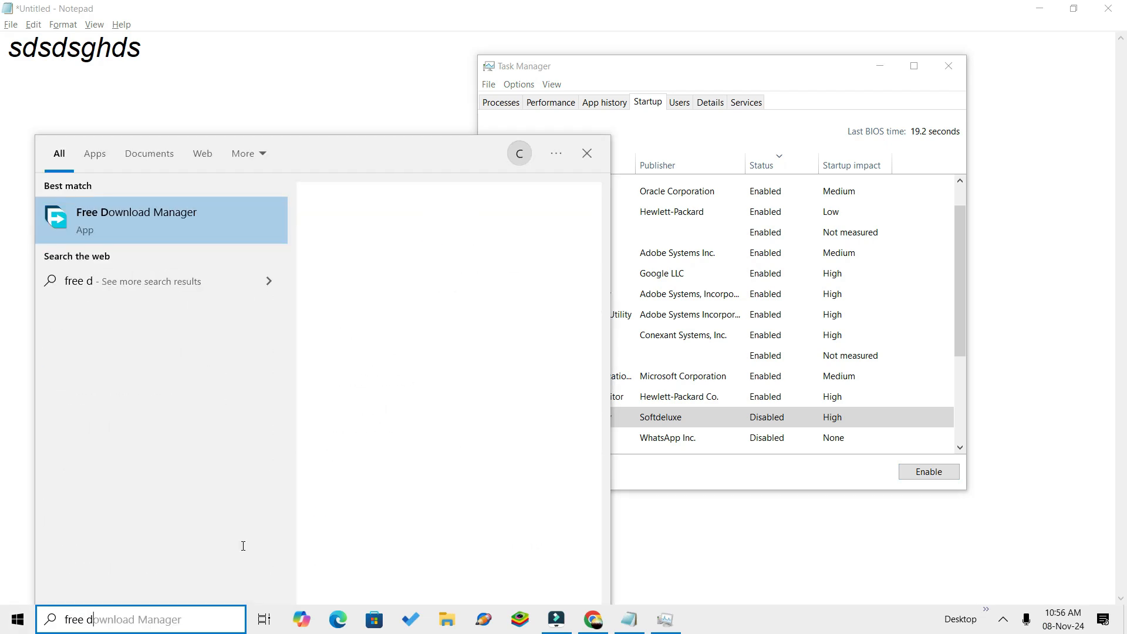
click(148, 211)
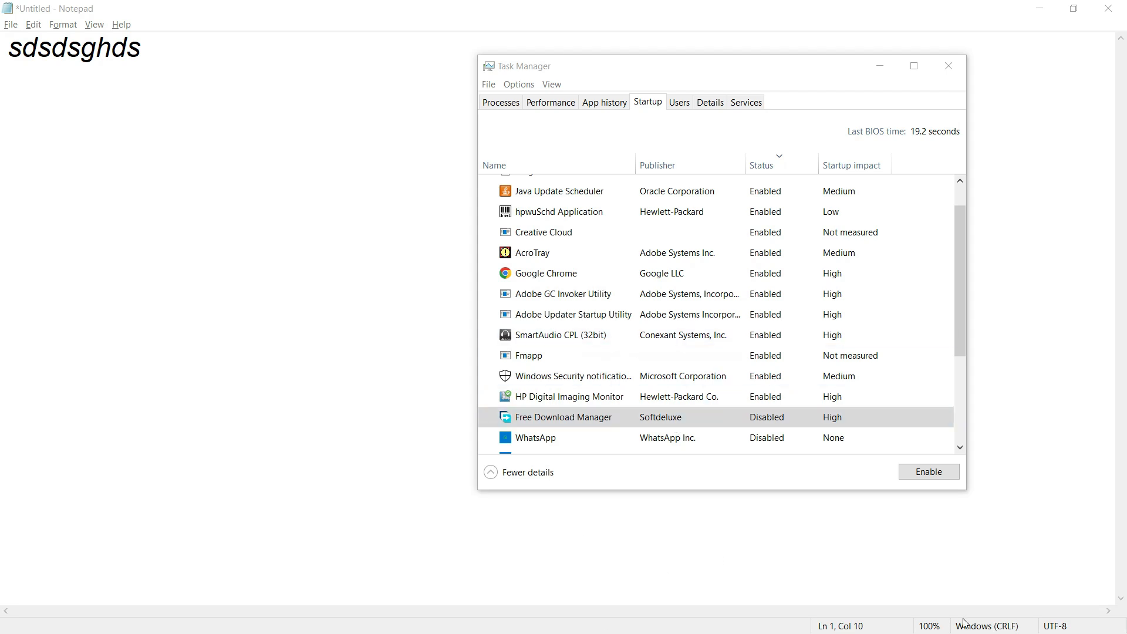
Check for Free Download Manager among the hidden notification-area icons and close its window
key(super)
click(1004, 618)
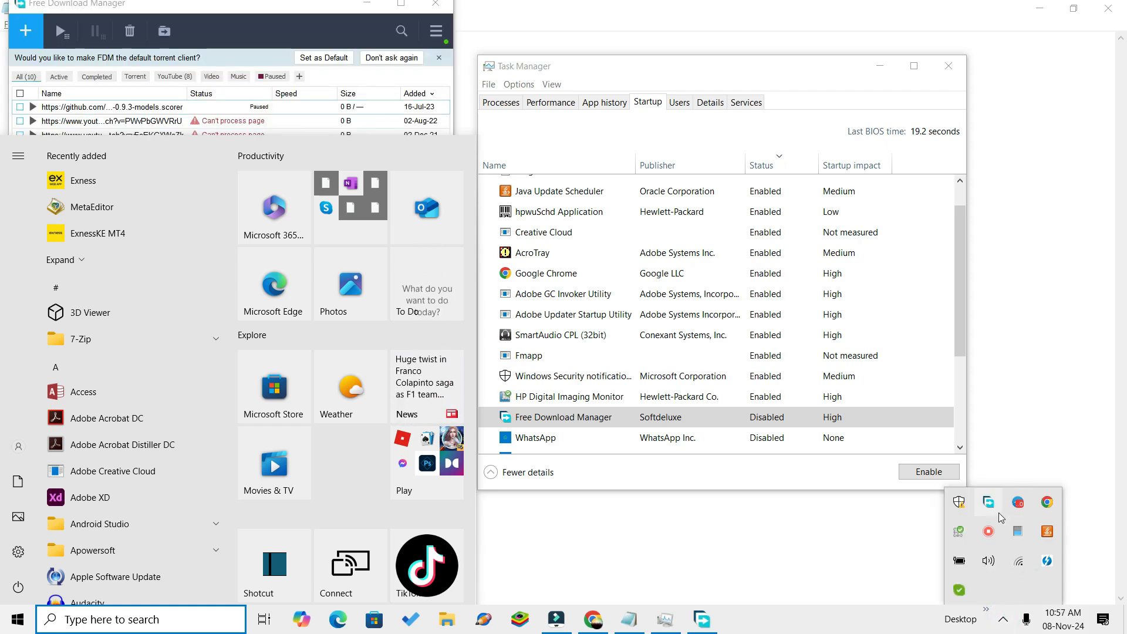
click(704, 624)
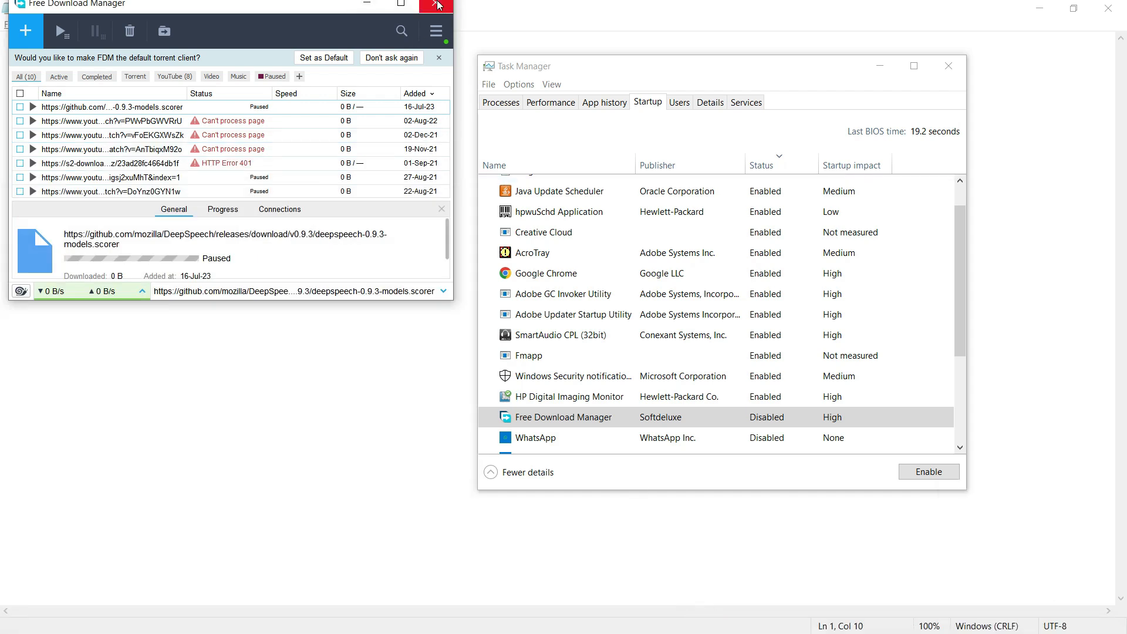
click(438, 6)
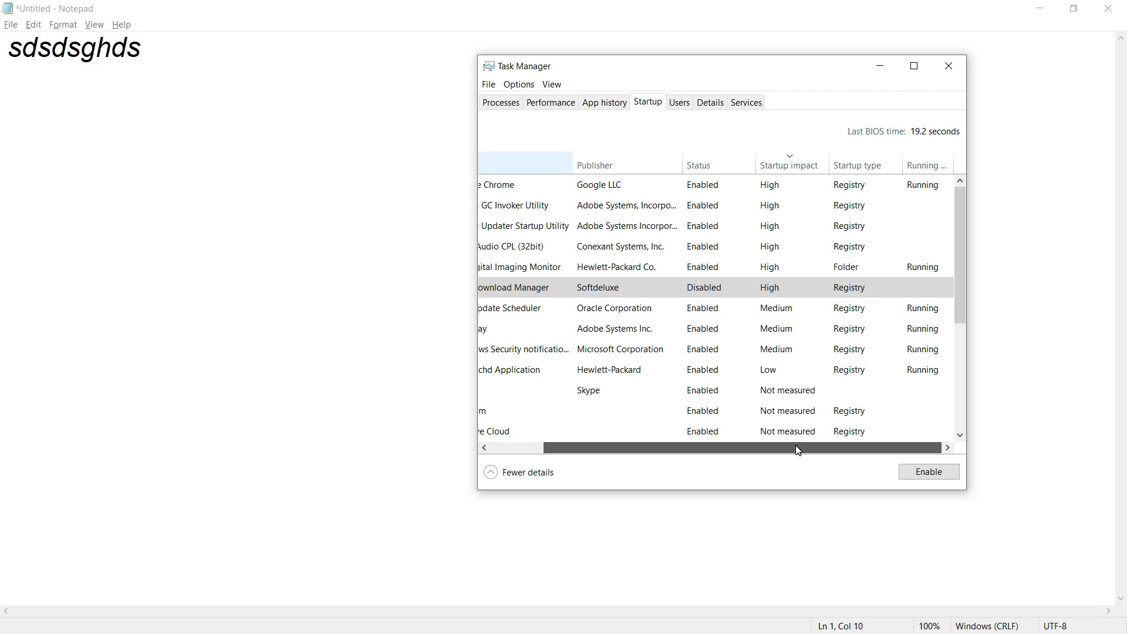
Sort the startup programs by running state with the running ones first, and locate Free Download Manager
click(919, 167)
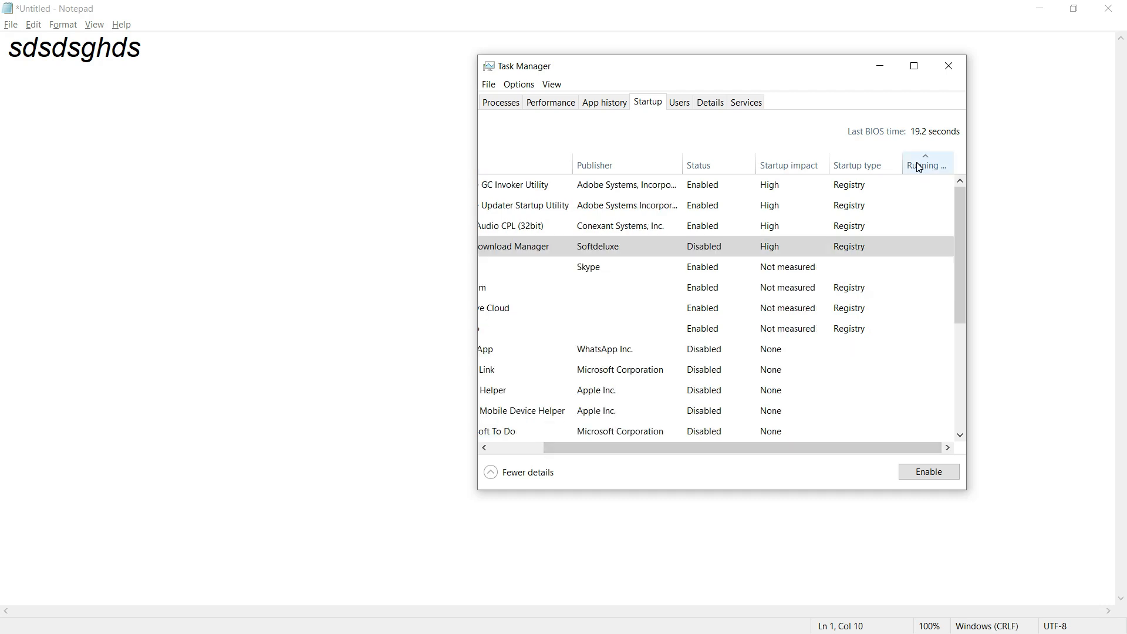
click(919, 168)
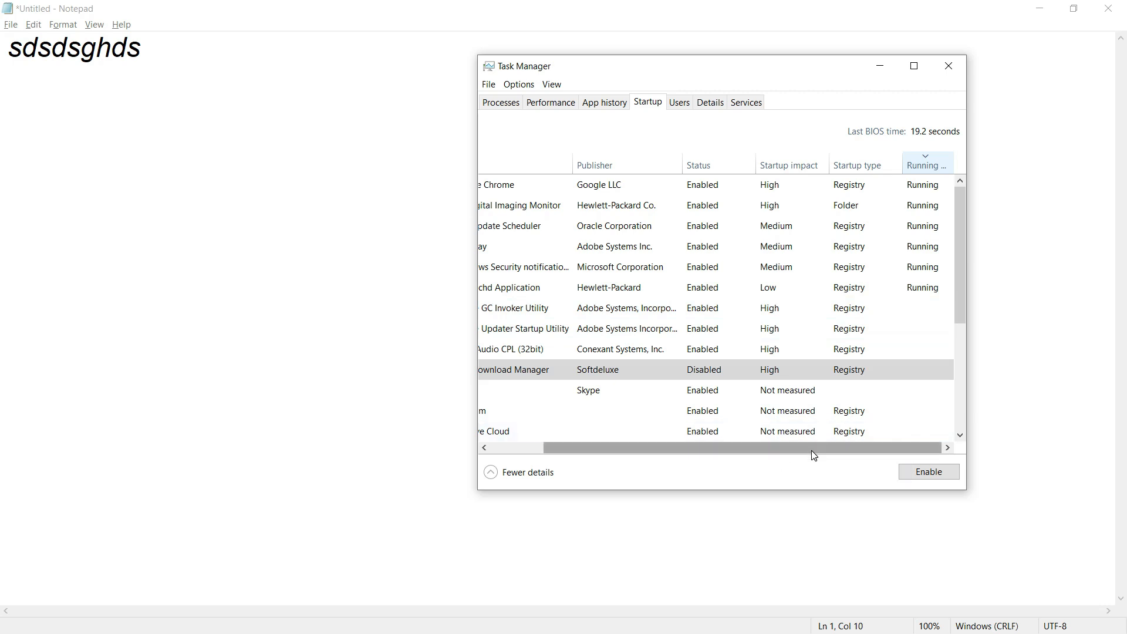
drag(813, 456, 576, 373)
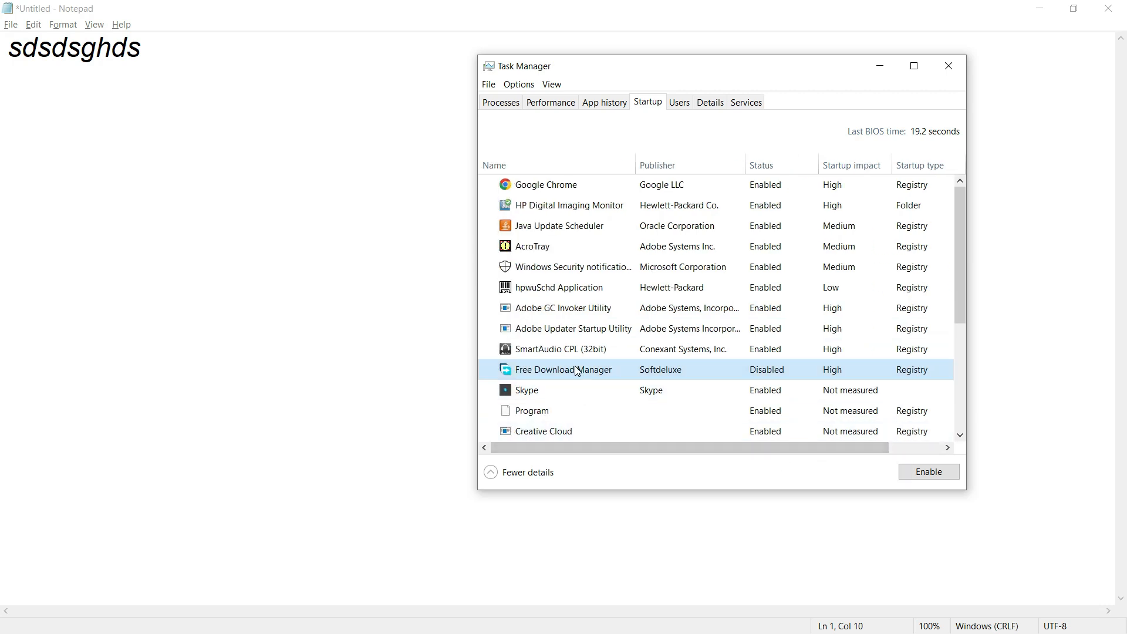
Recheck the hidden notification-area icons for Free Download Manager and sort the running processes by memory, highest first
key(super)
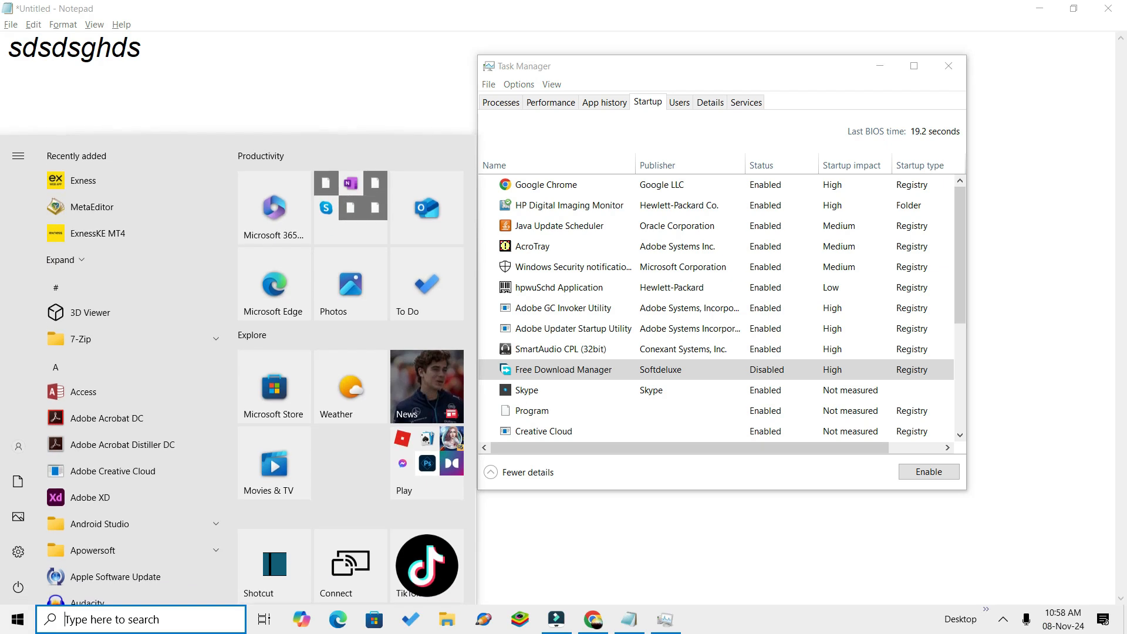
click(1003, 619)
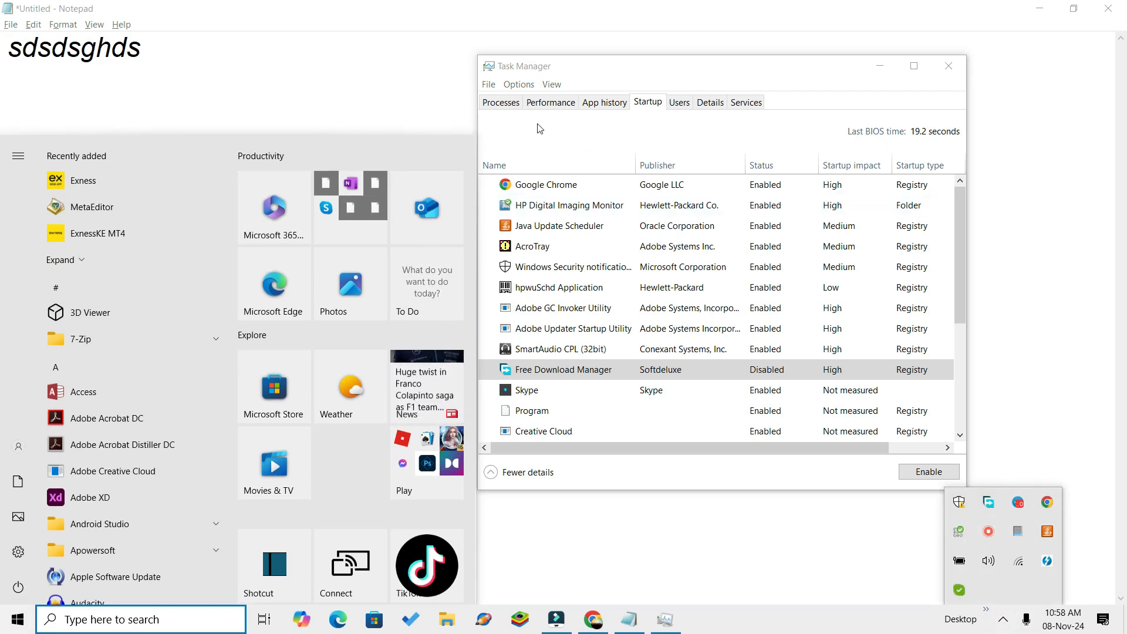
click(534, 103)
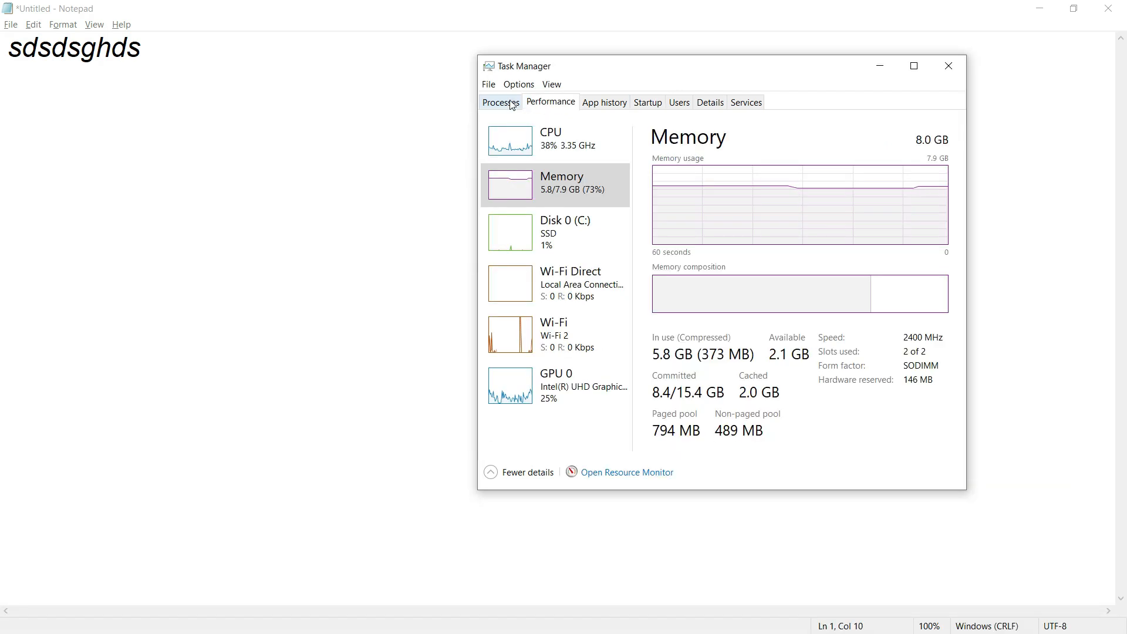
click(512, 104)
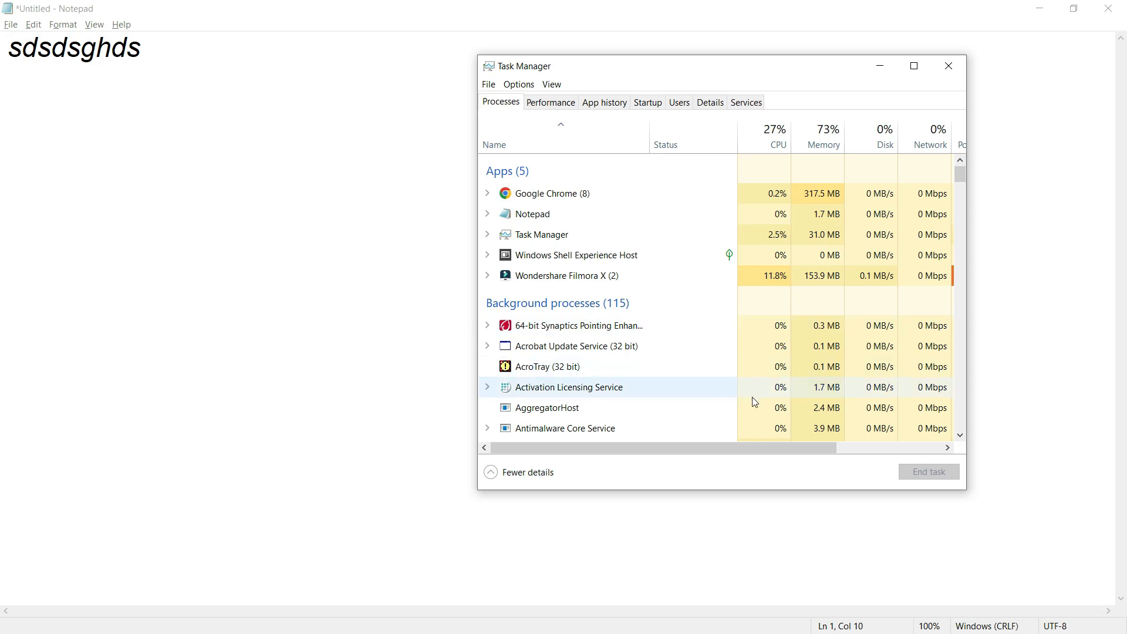
click(822, 144)
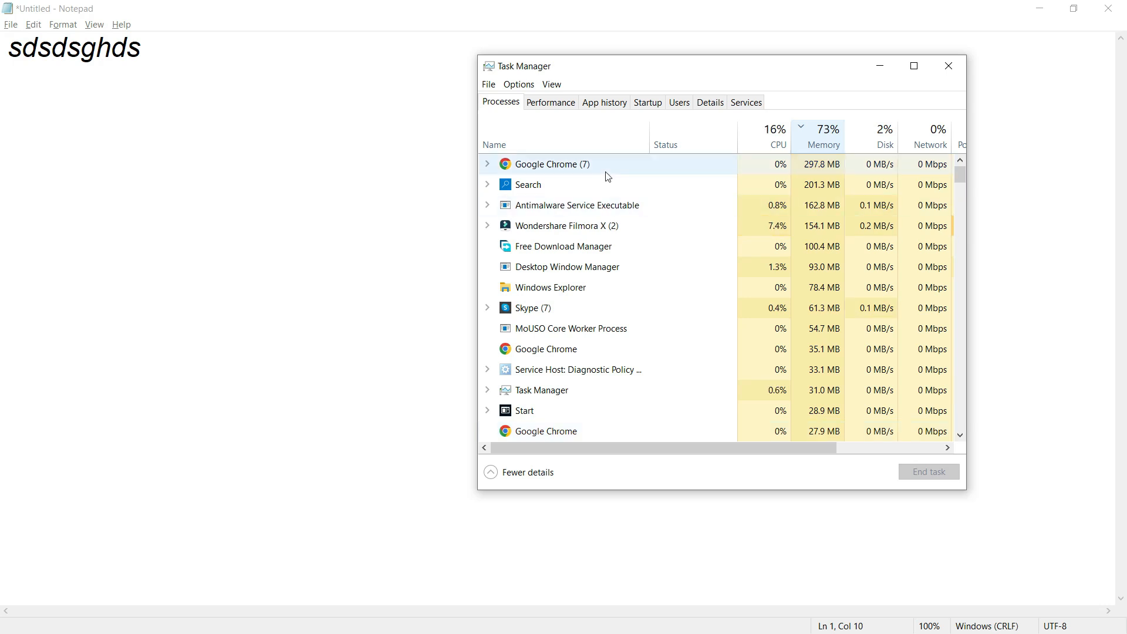
Return to the startup programs, select Free Download Manager and close Task Manager
click(639, 103)
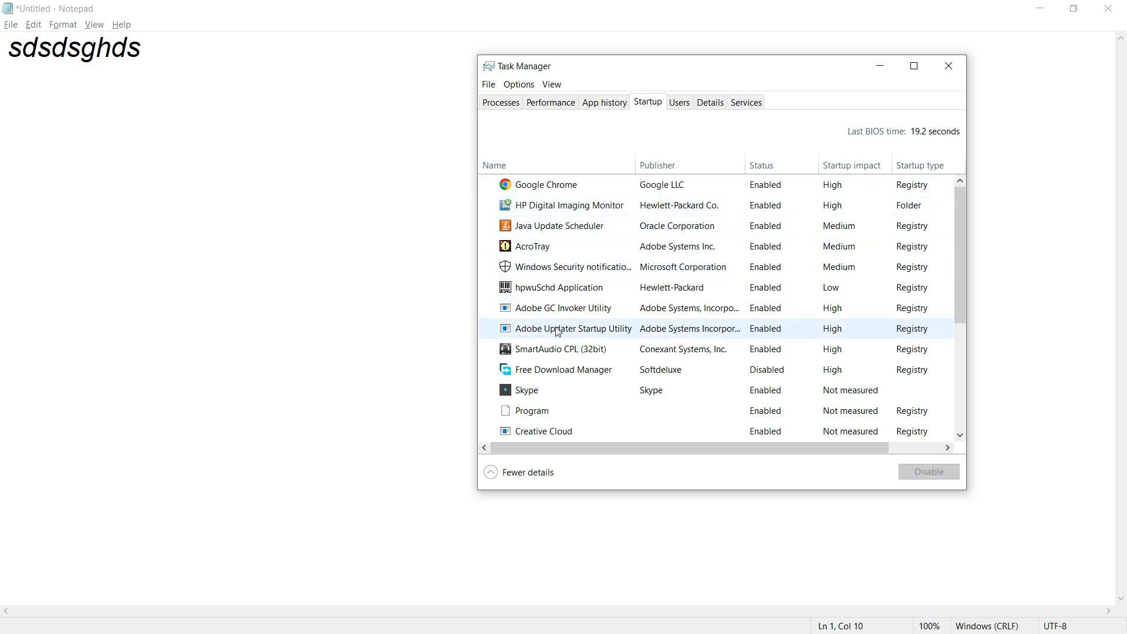
click(528, 376)
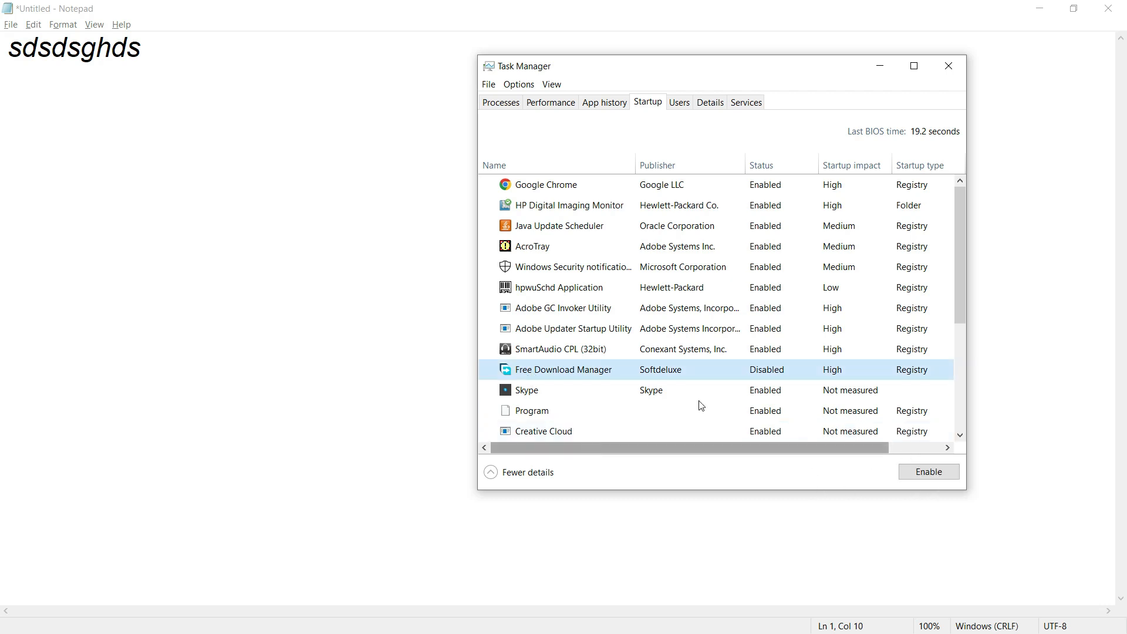
click(953, 73)
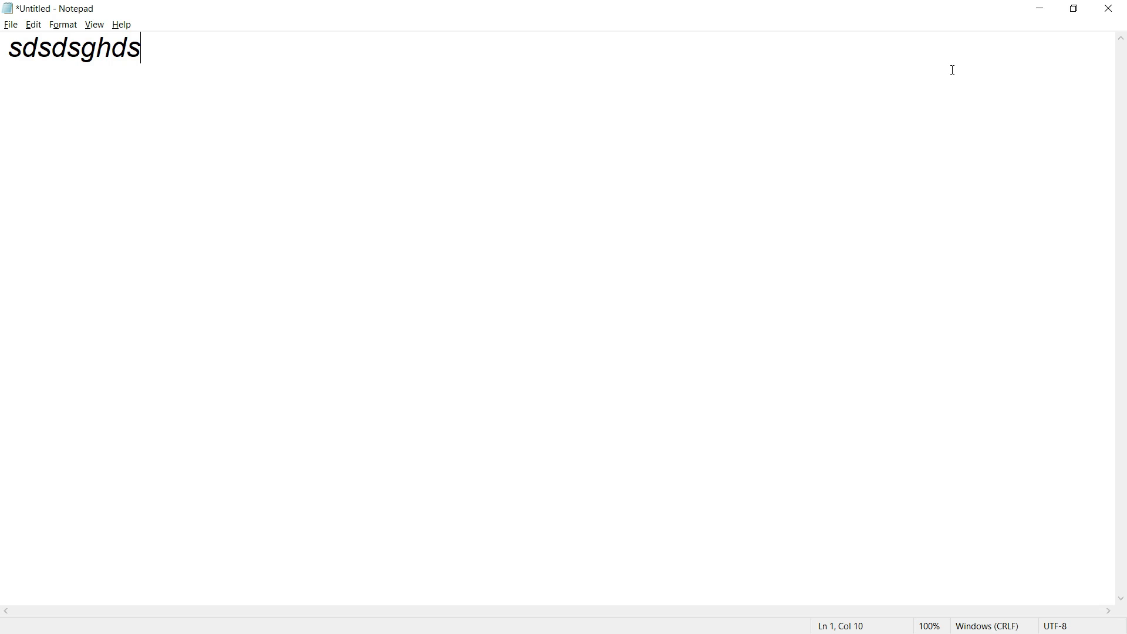
Open Windows Settings and go to the Apps & features page
key(super)
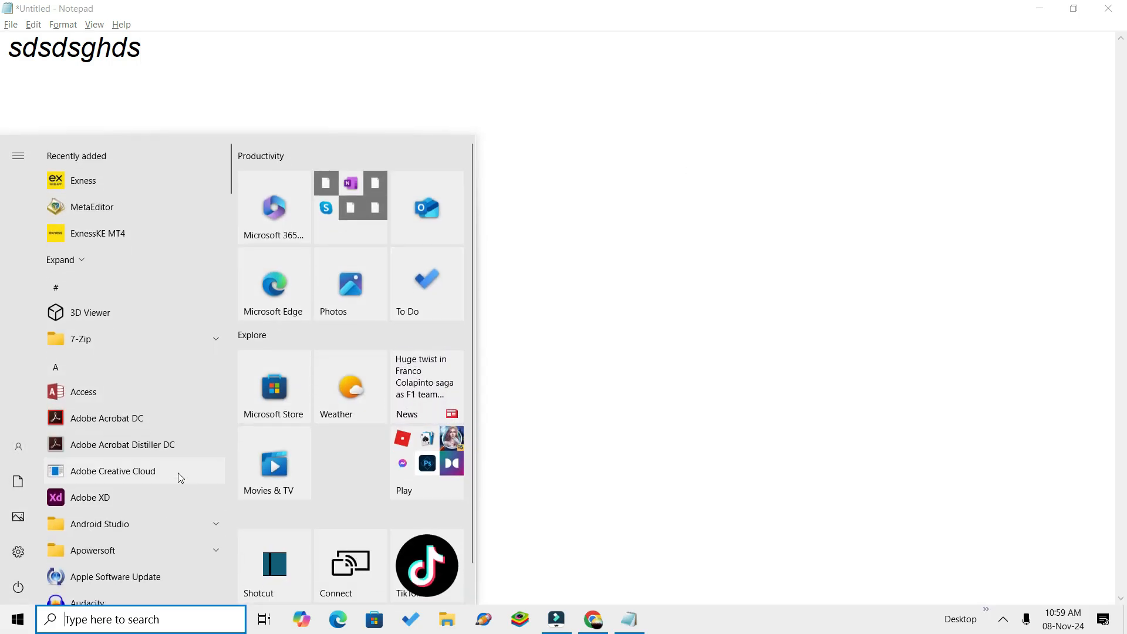
click(17, 551)
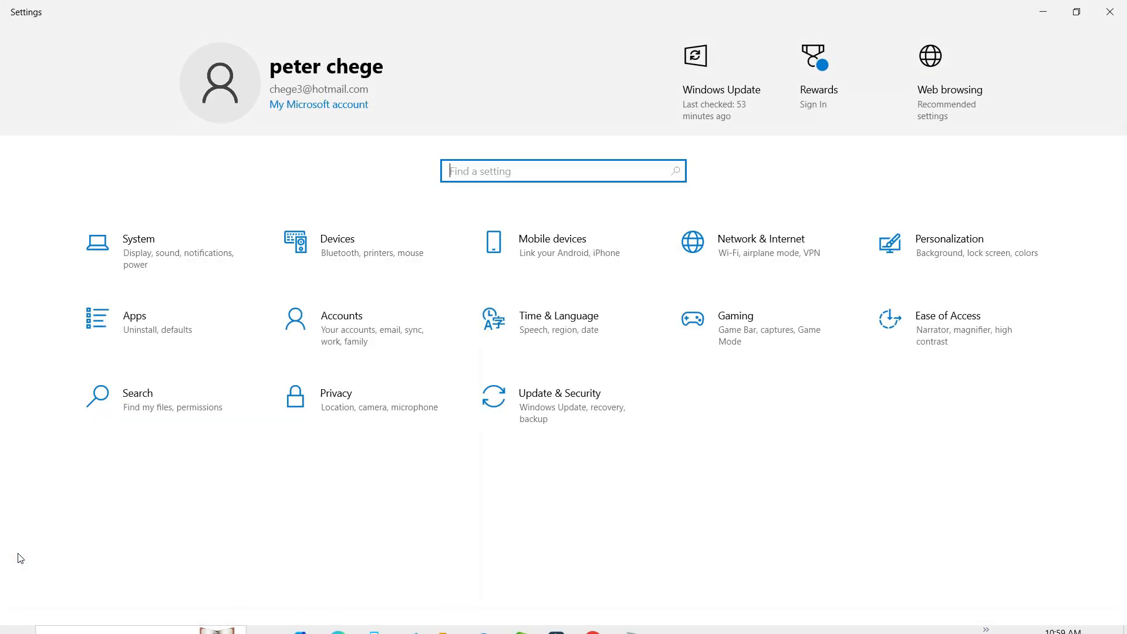
click(156, 333)
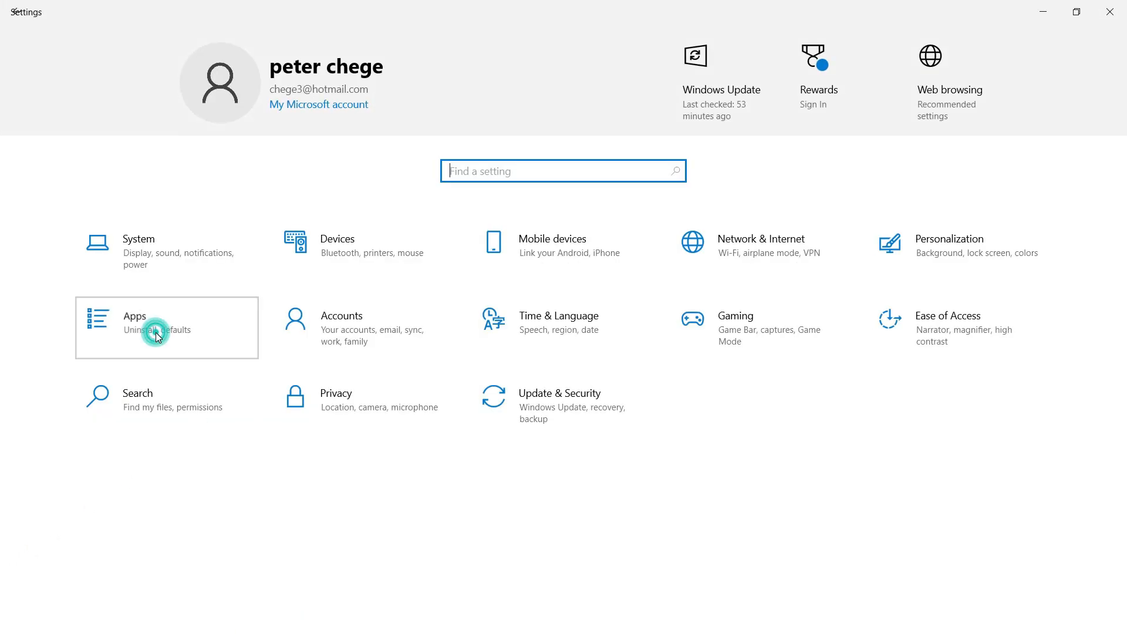
click(157, 336)
click(157, 334)
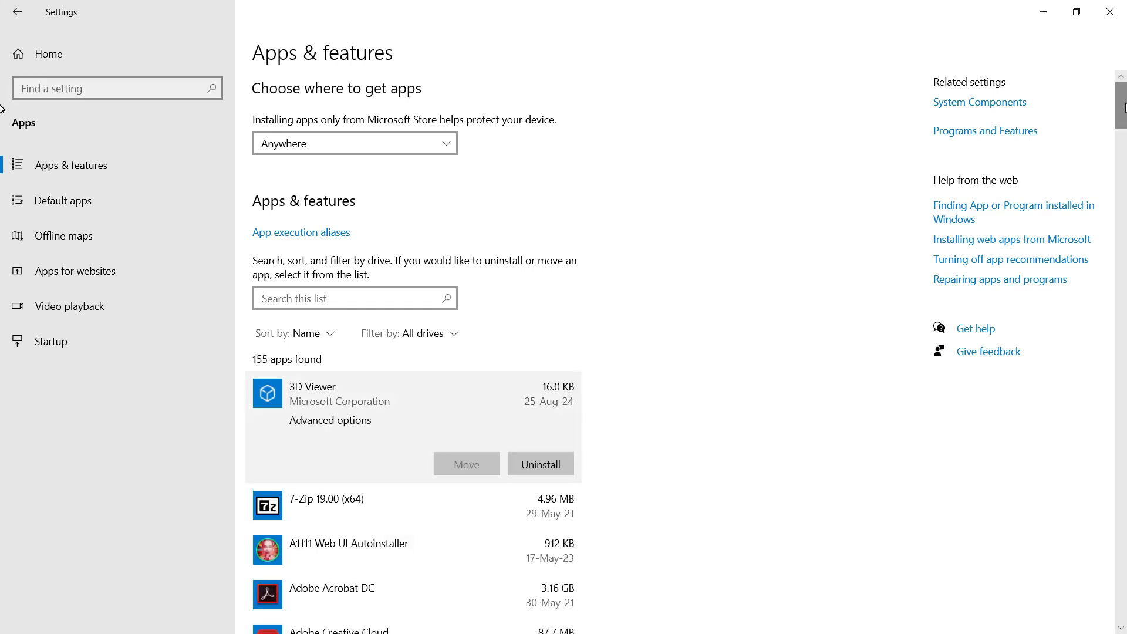
Select ApowerMirror V1.8.9.2 in the installed apps list and bring up its uninstall confirmation
drag(1126, 108, 1126, 137)
drag(1126, 138, 1126, 156)
click(541, 202)
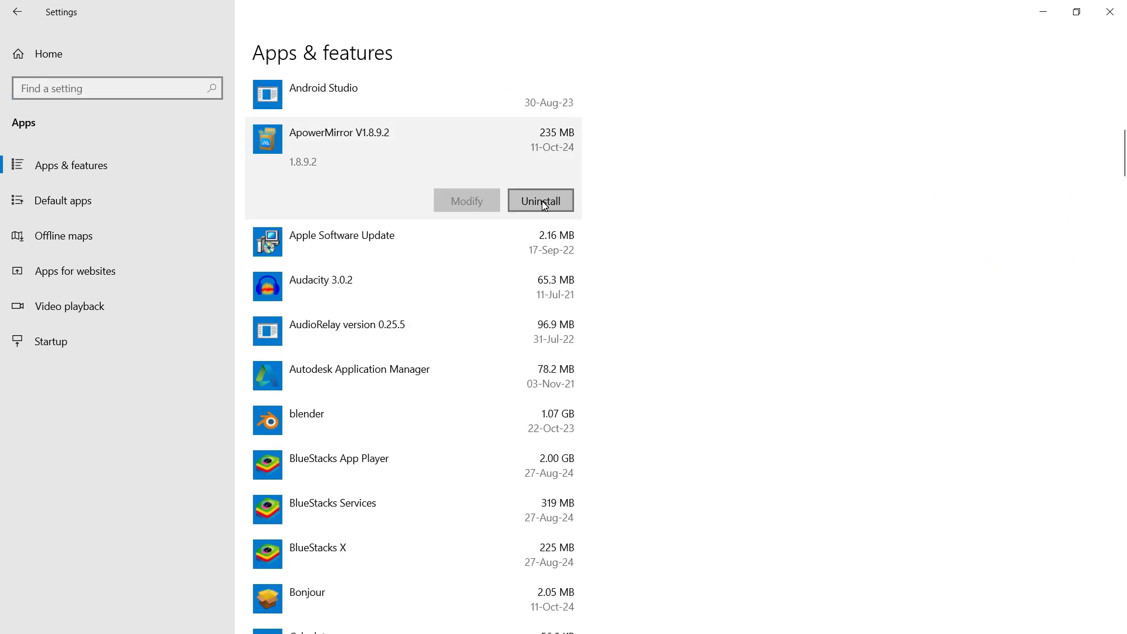
click(543, 202)
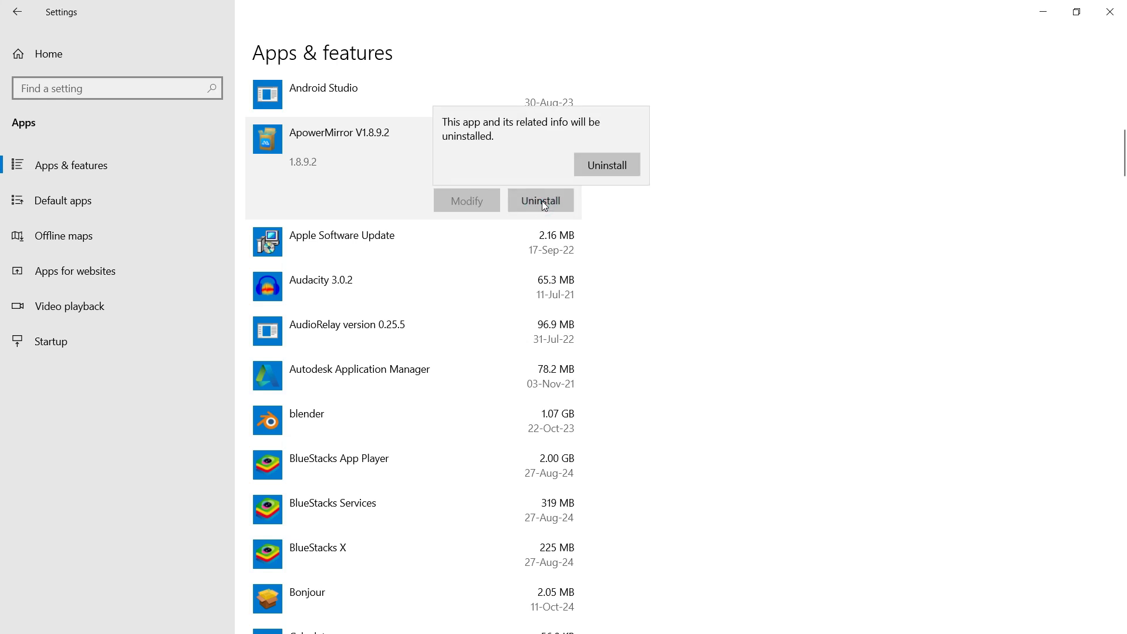
Uninstall ApowerMirror V1.8.9.2 with all its components and close the browser page launched after the removal
click(611, 157)
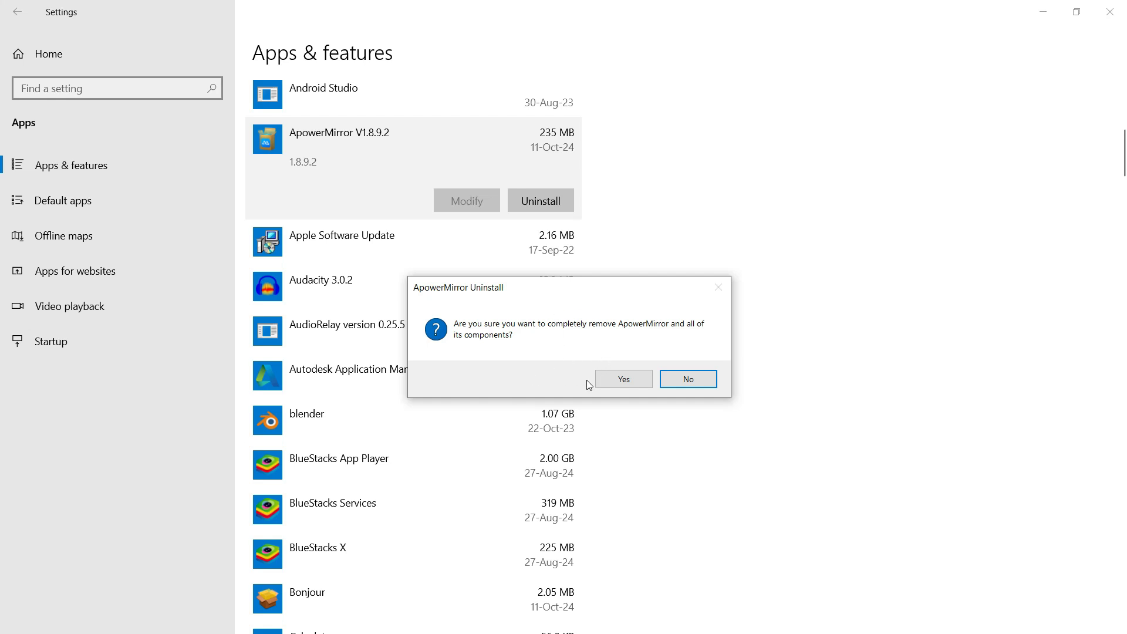
click(607, 385)
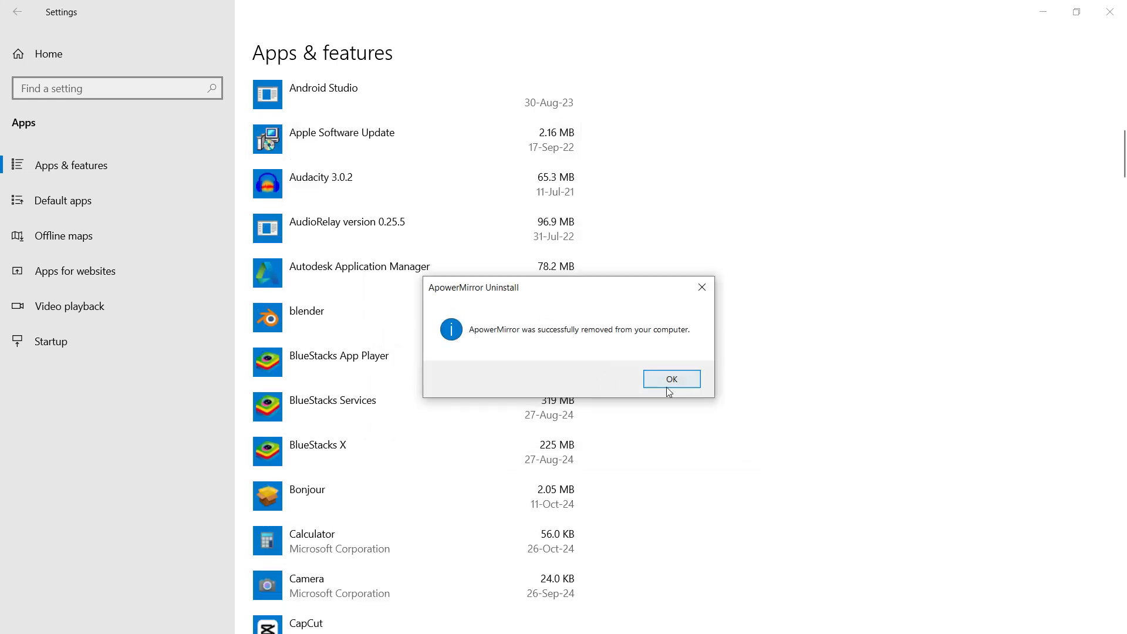
click(668, 382)
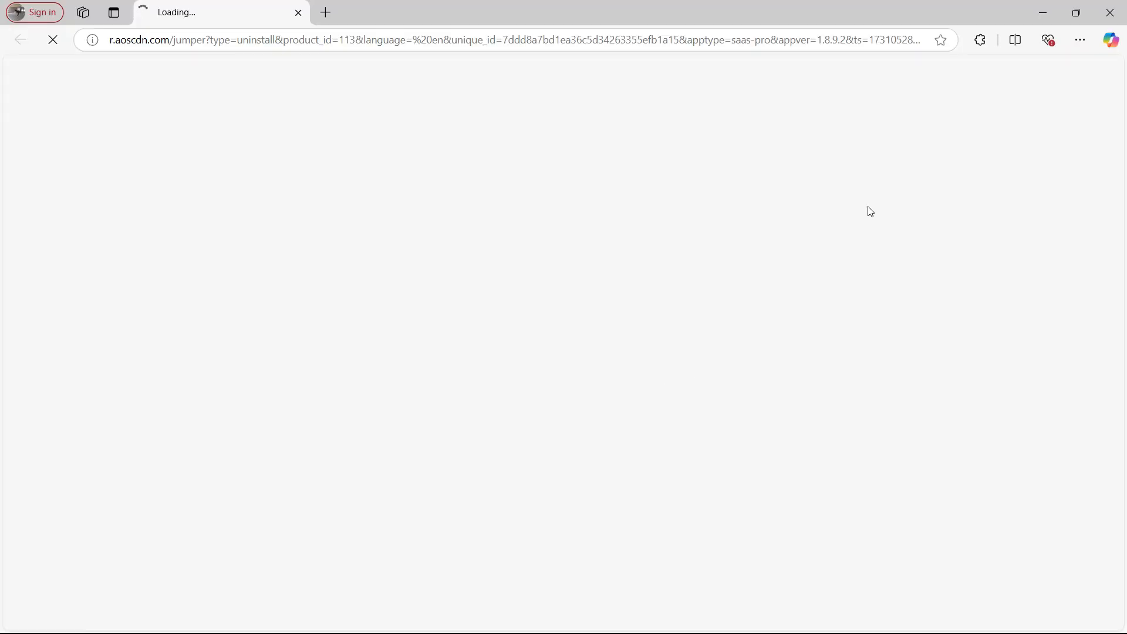
click(1110, 13)
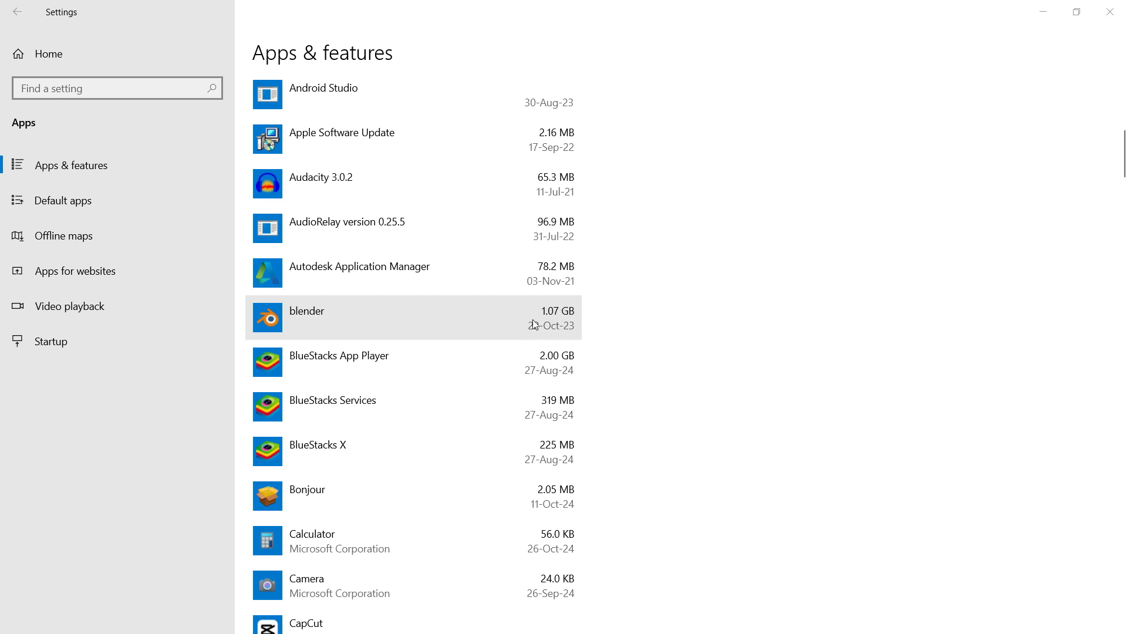
Check the free space on Local Disk (C:) under This PC in File Explorer, then return to the Settings app list
click(550, 322)
click(18, 622)
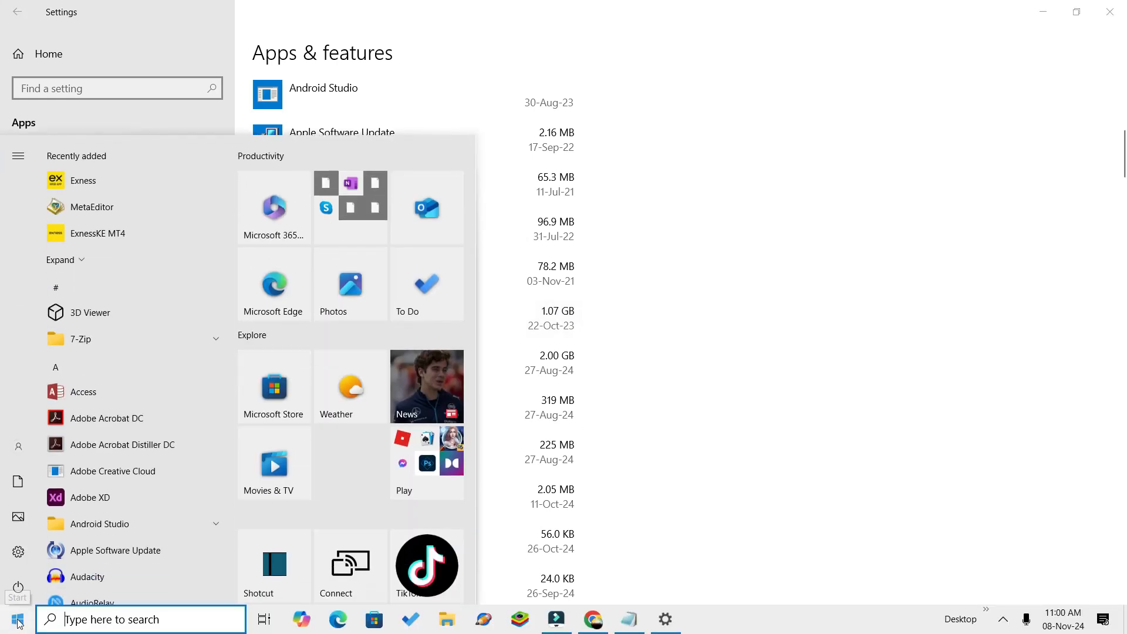
click(449, 622)
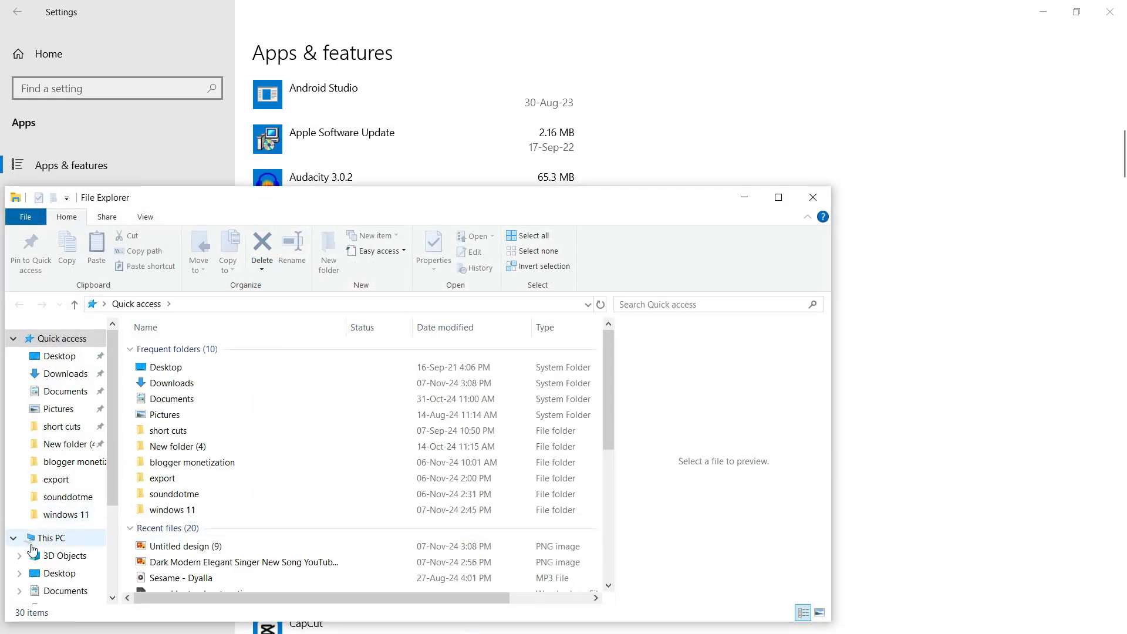
click(33, 545)
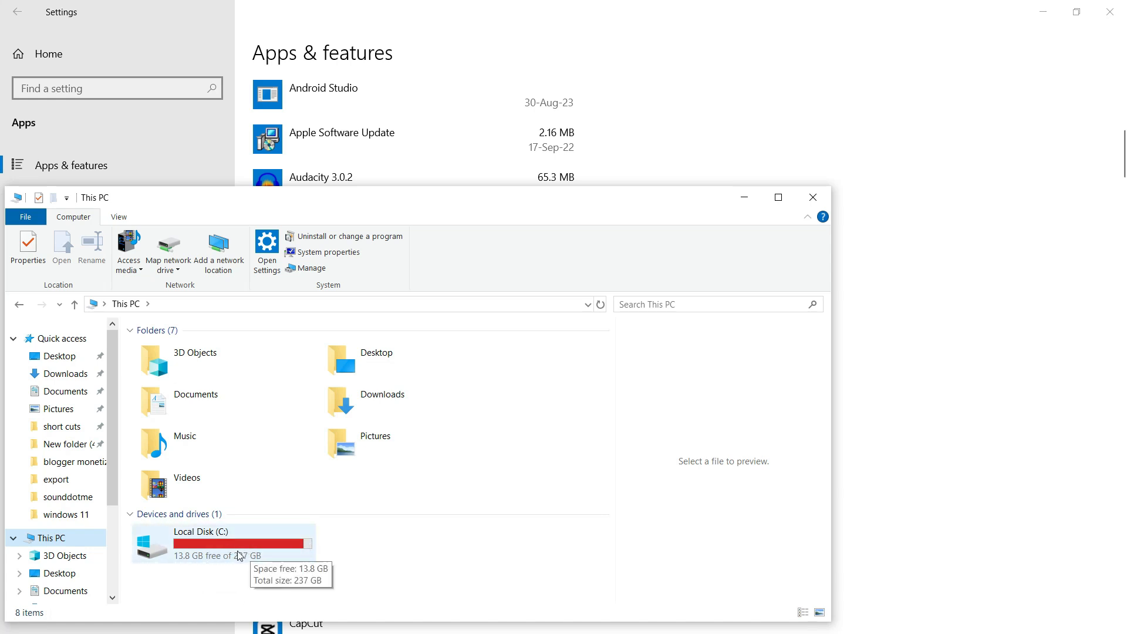
click(966, 405)
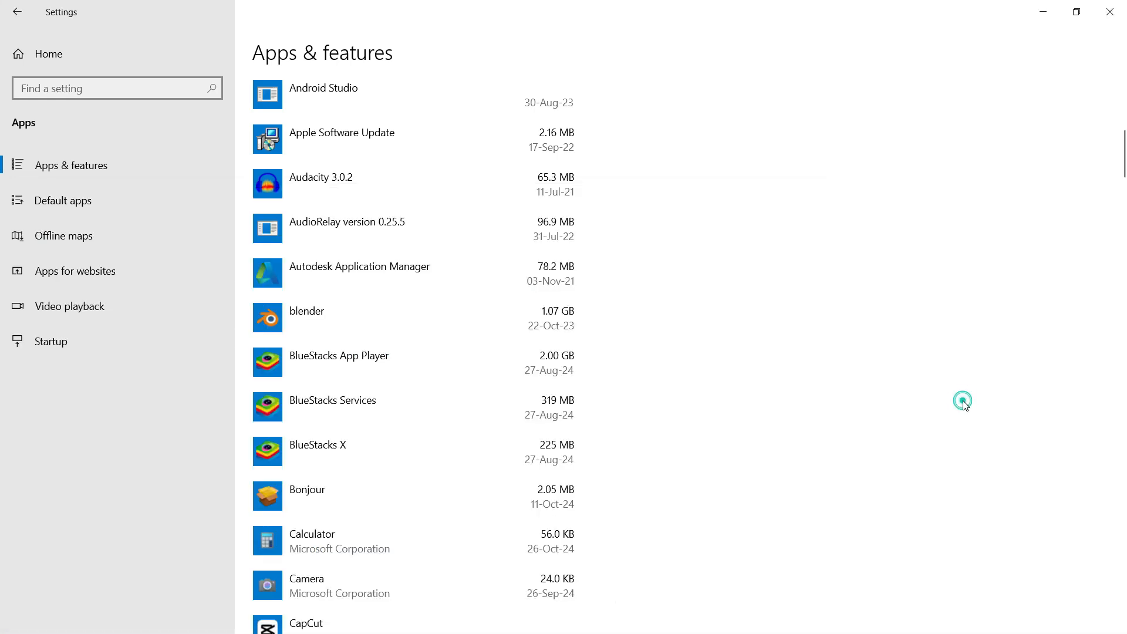
Select blender and browse the rest of the installed apps for large programs, then close Settings and File Explorer
click(560, 321)
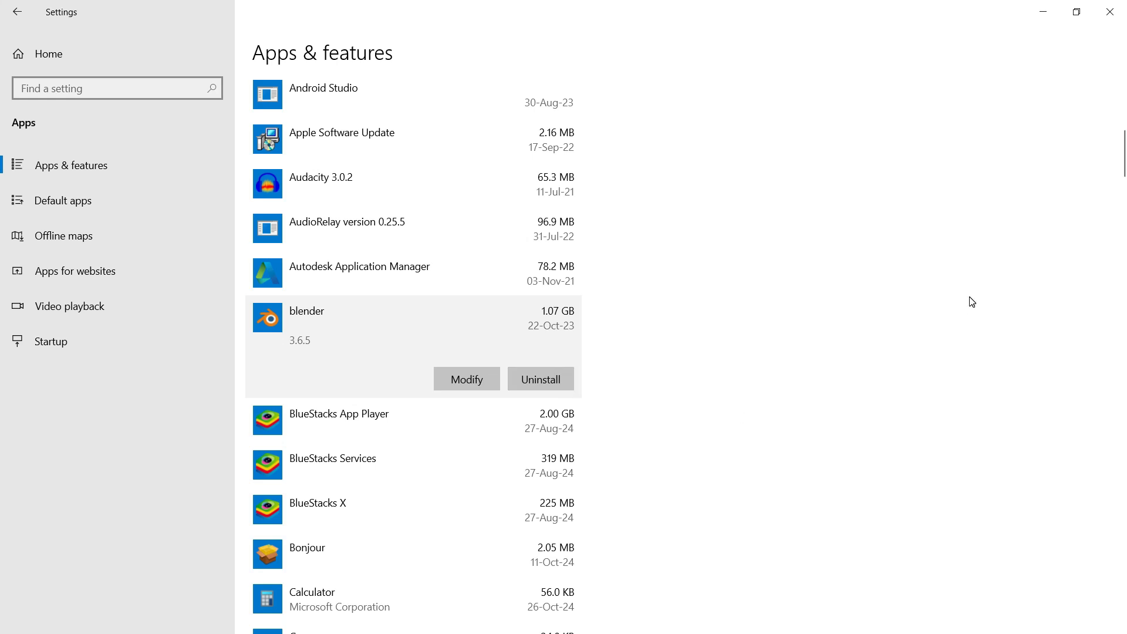
scroll(1, 157, down, 6)
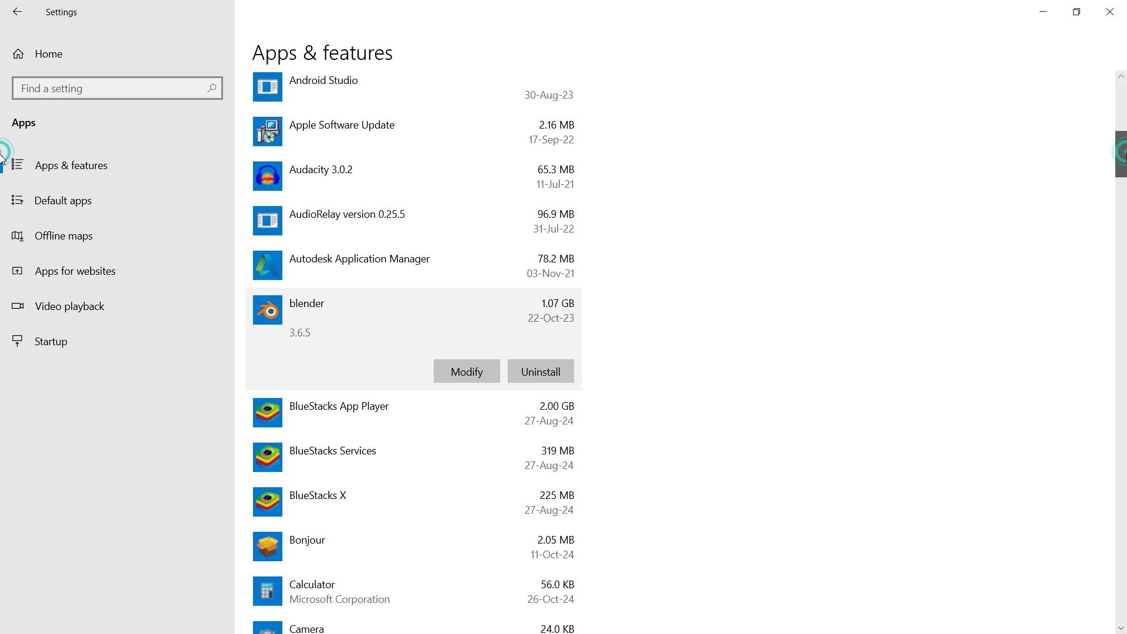
scroll(2, 190, down, 4)
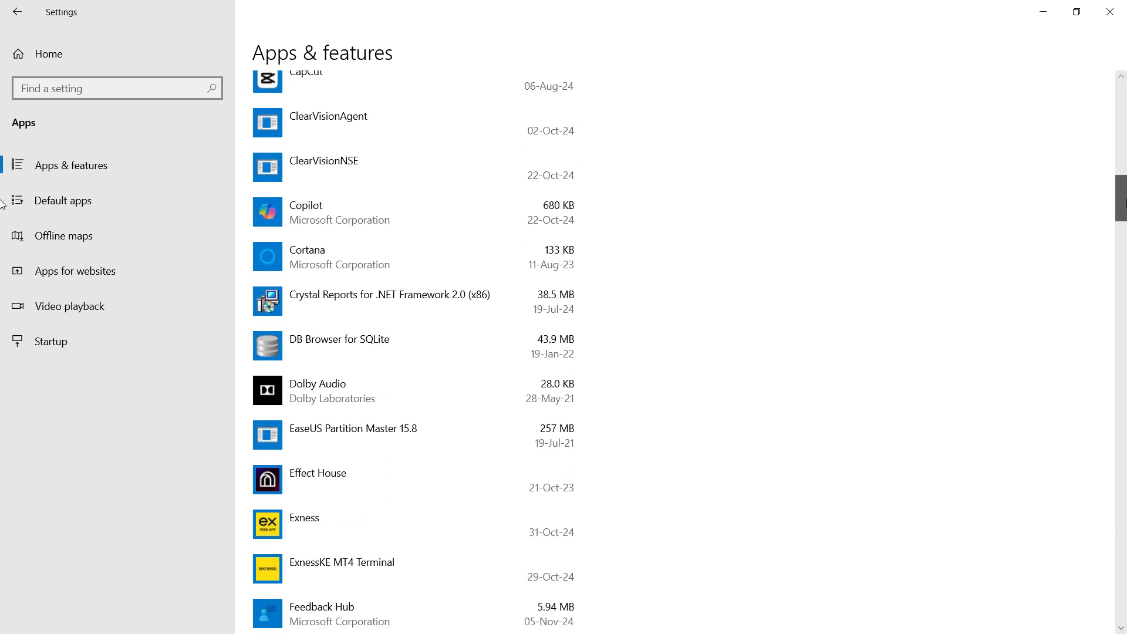
scroll(2, 209, down, 9)
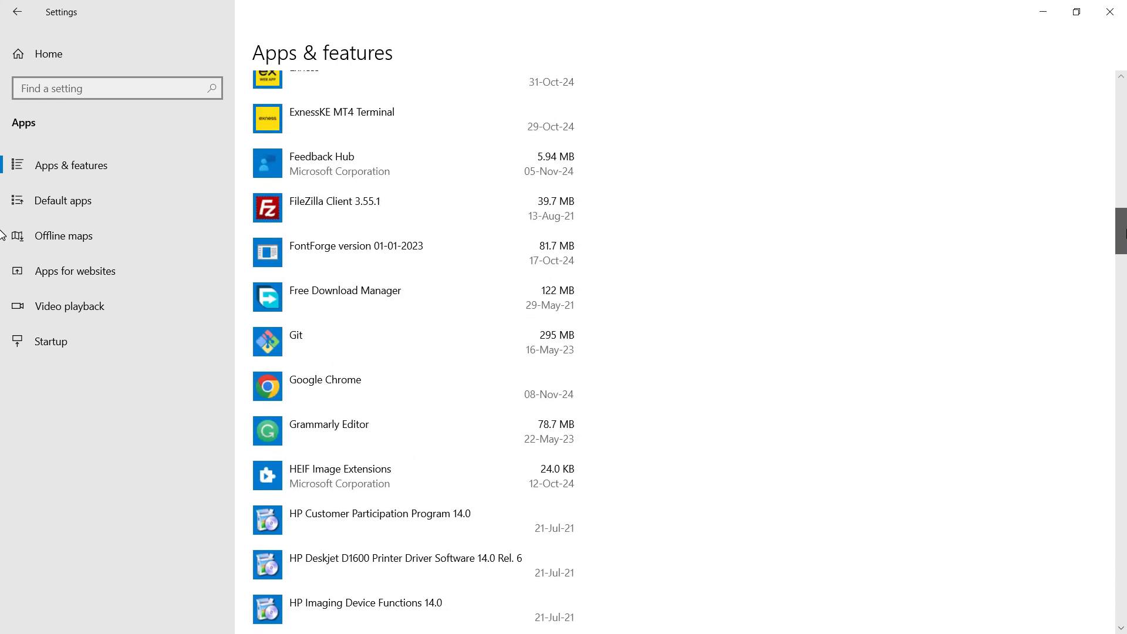
scroll(2, 256, down, 12)
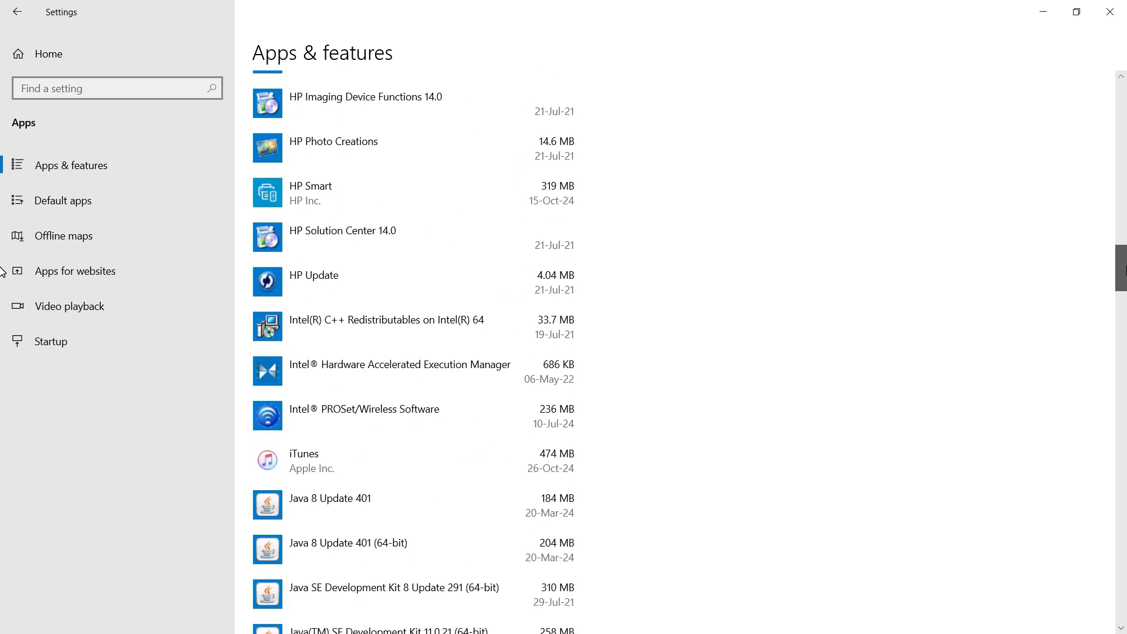
scroll(2, 314, down, 3)
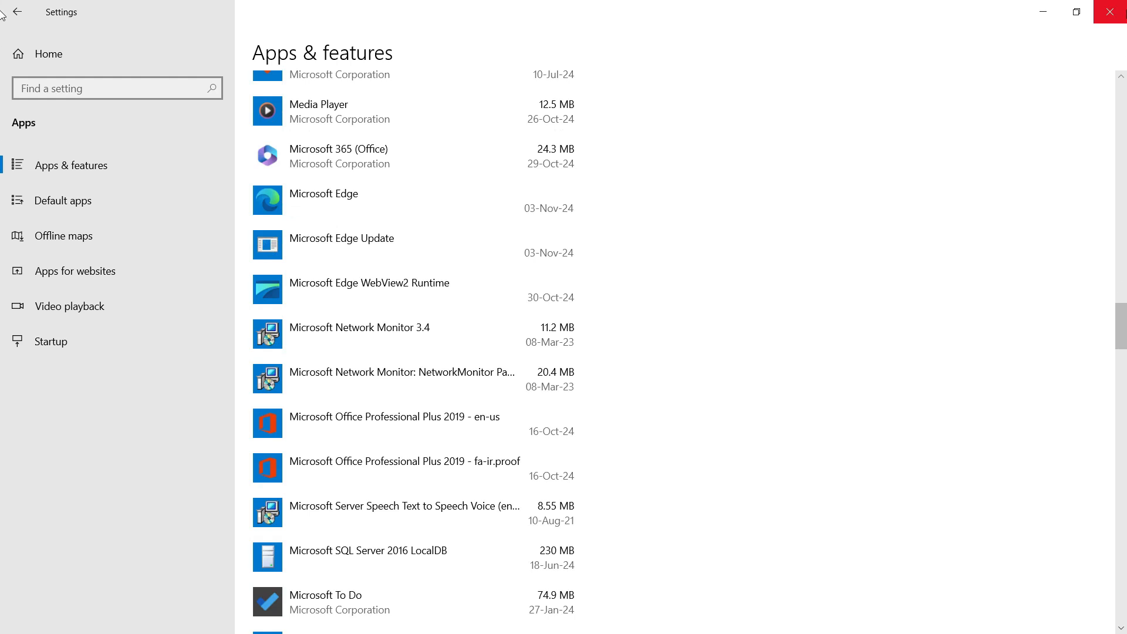
click(1116, 23)
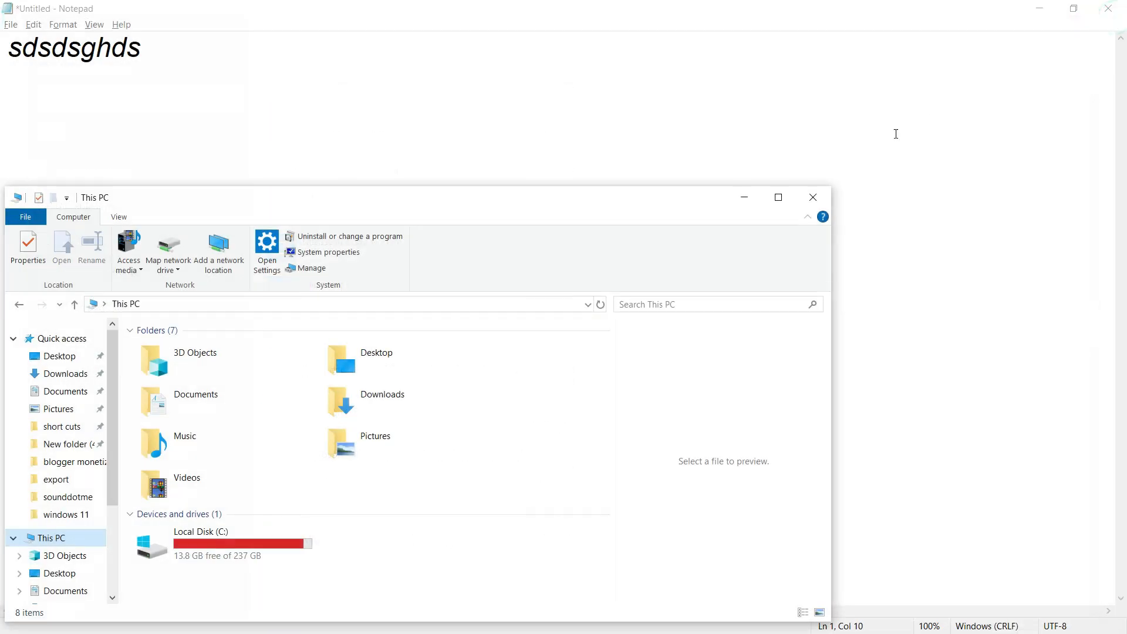
click(813, 198)
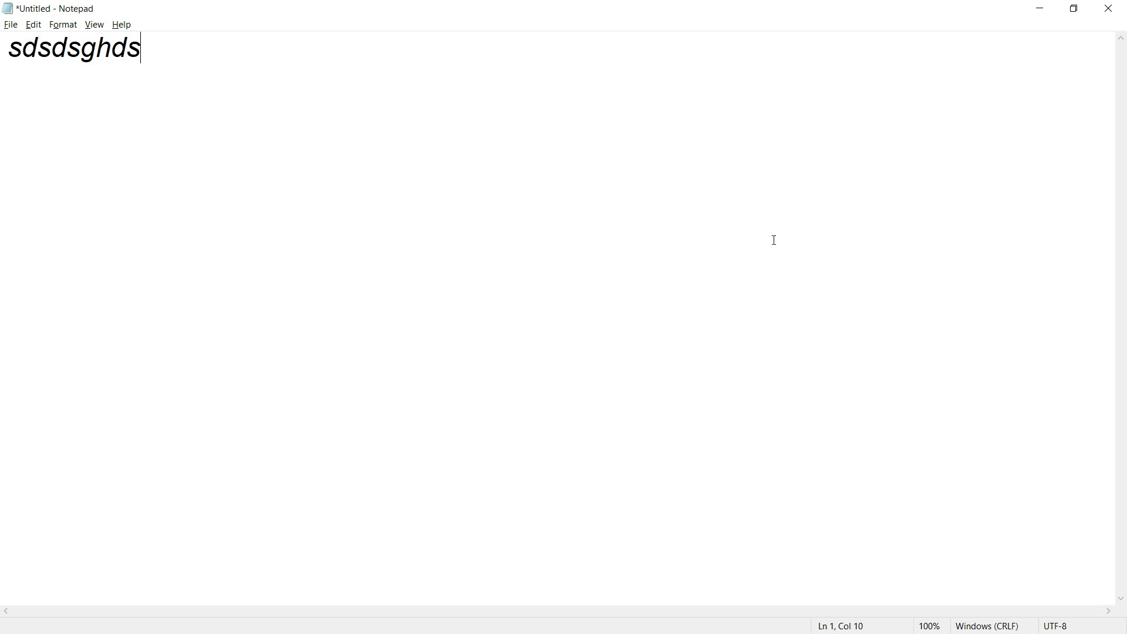
Open File Explorer at This PC and bring up the properties of Local Disk (C:)
key(super)
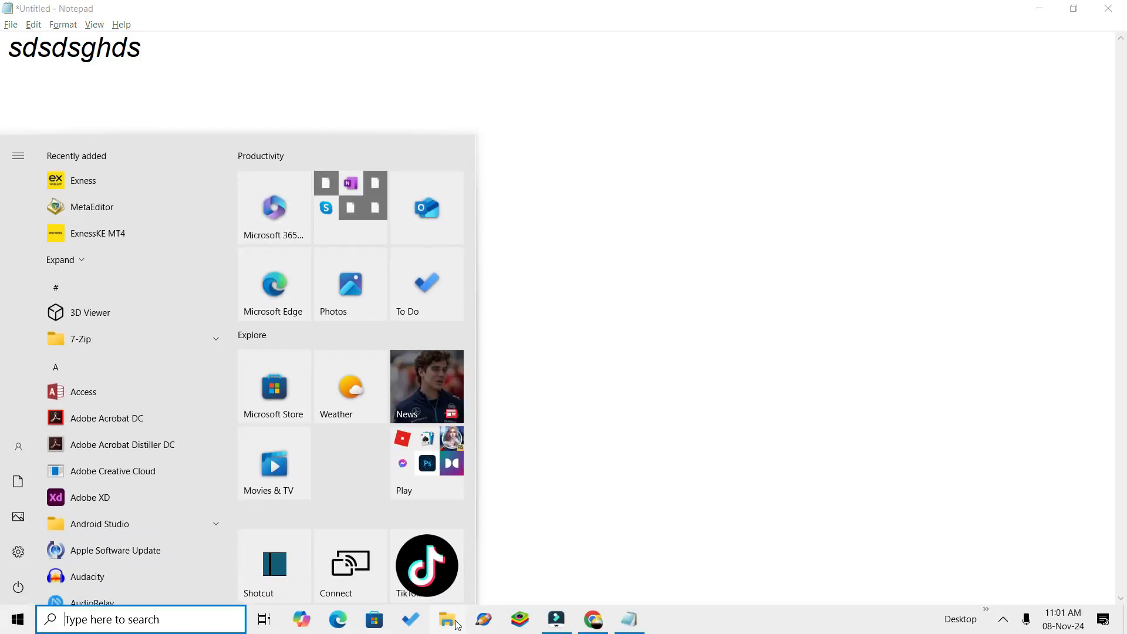
click(456, 626)
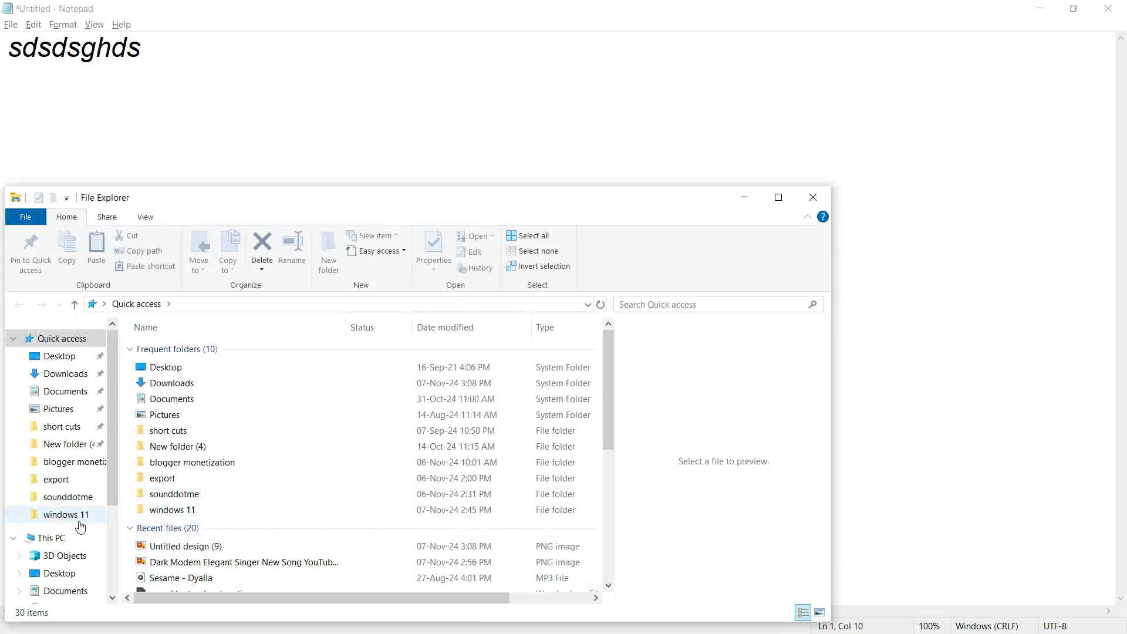
click(65, 539)
drag(584, 206, 589, 165)
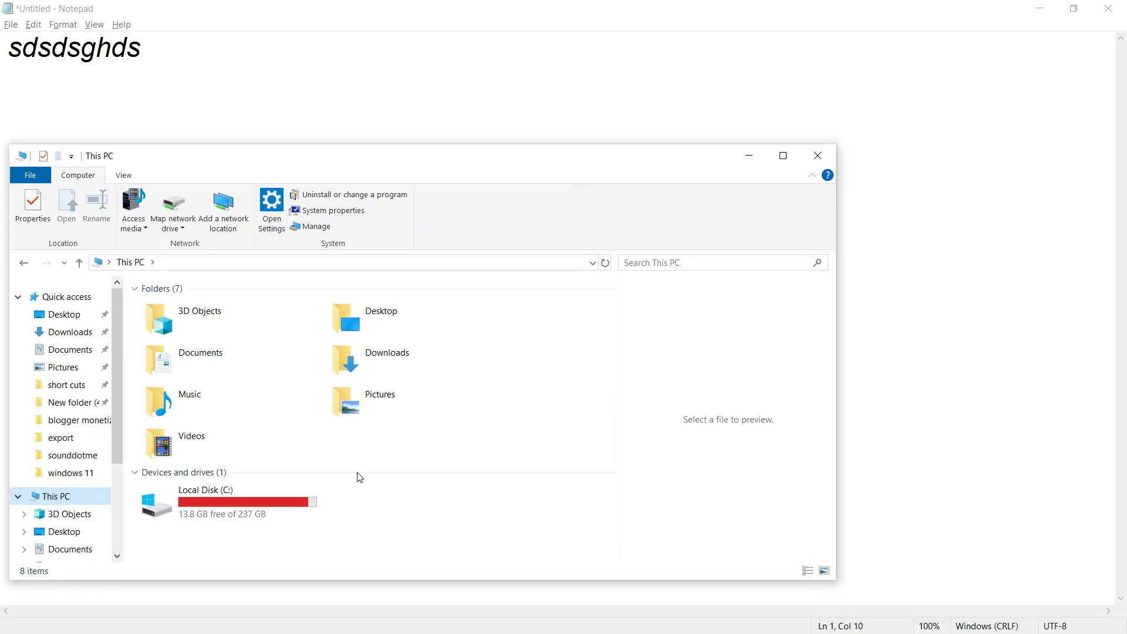
right_click(280, 514)
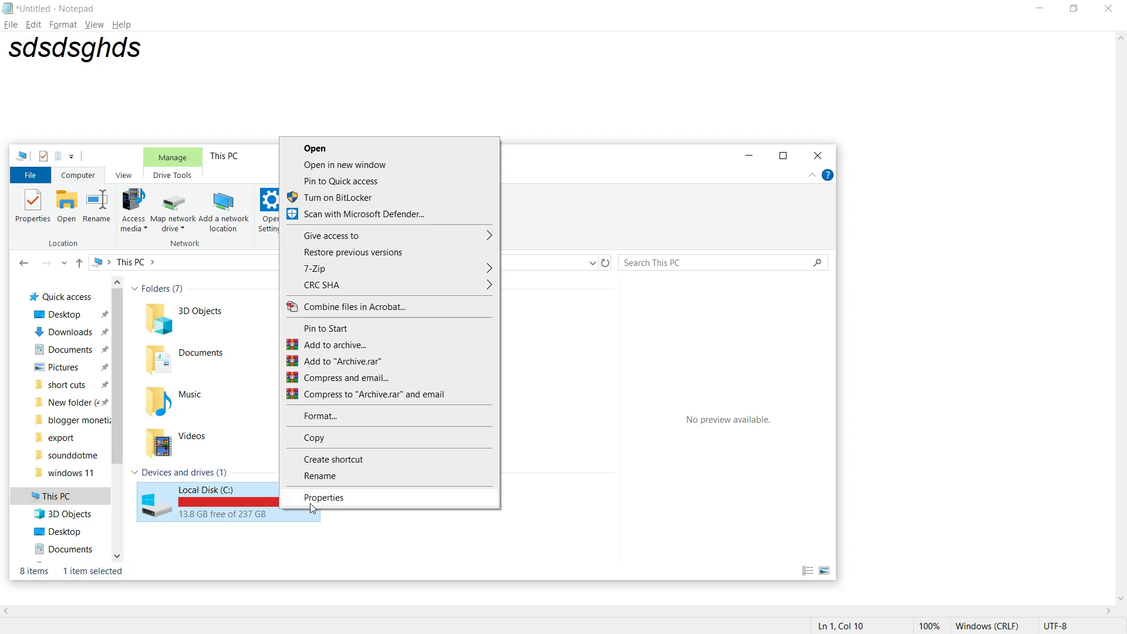
click(321, 498)
Start Disk Cleanup for drive C: and review the categories of files to delete
click(499, 517)
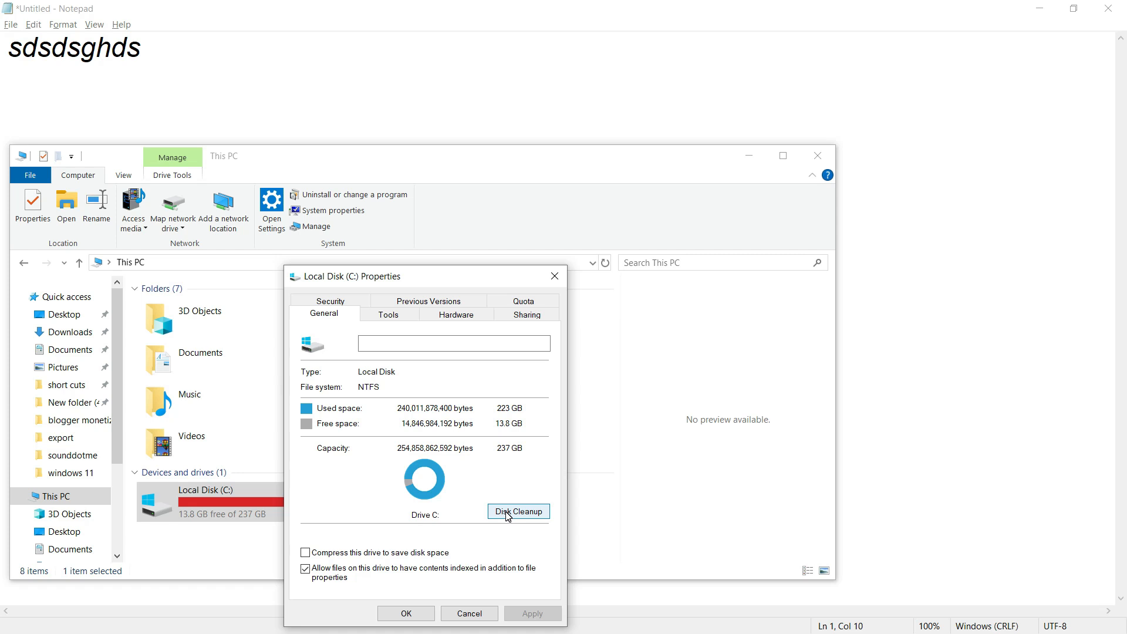
click(508, 514)
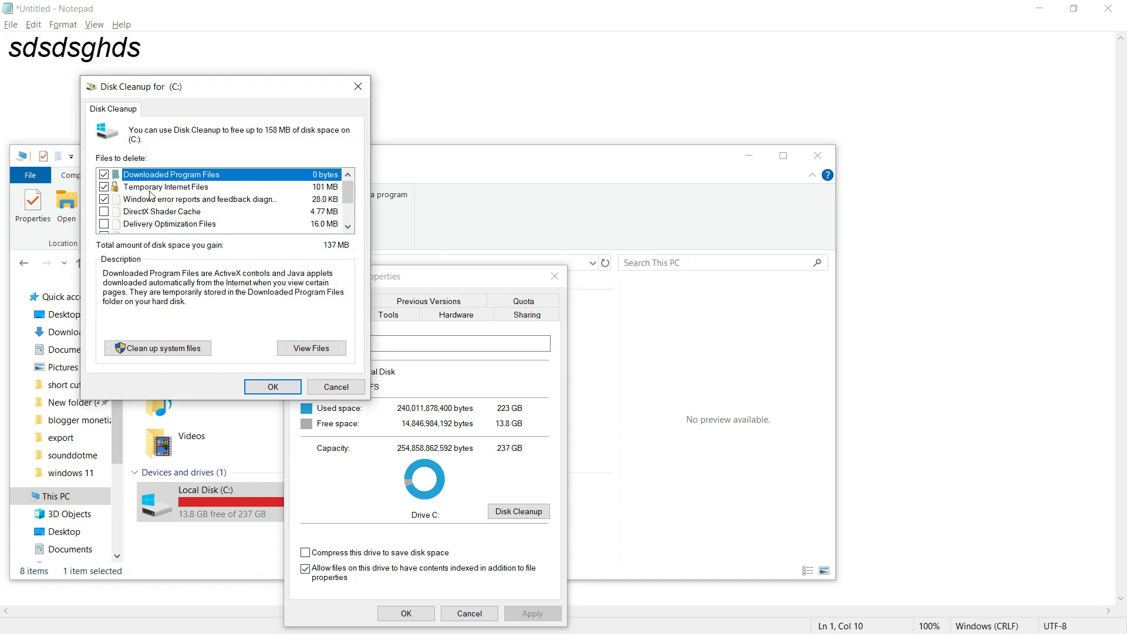
drag(350, 194, 347, 209)
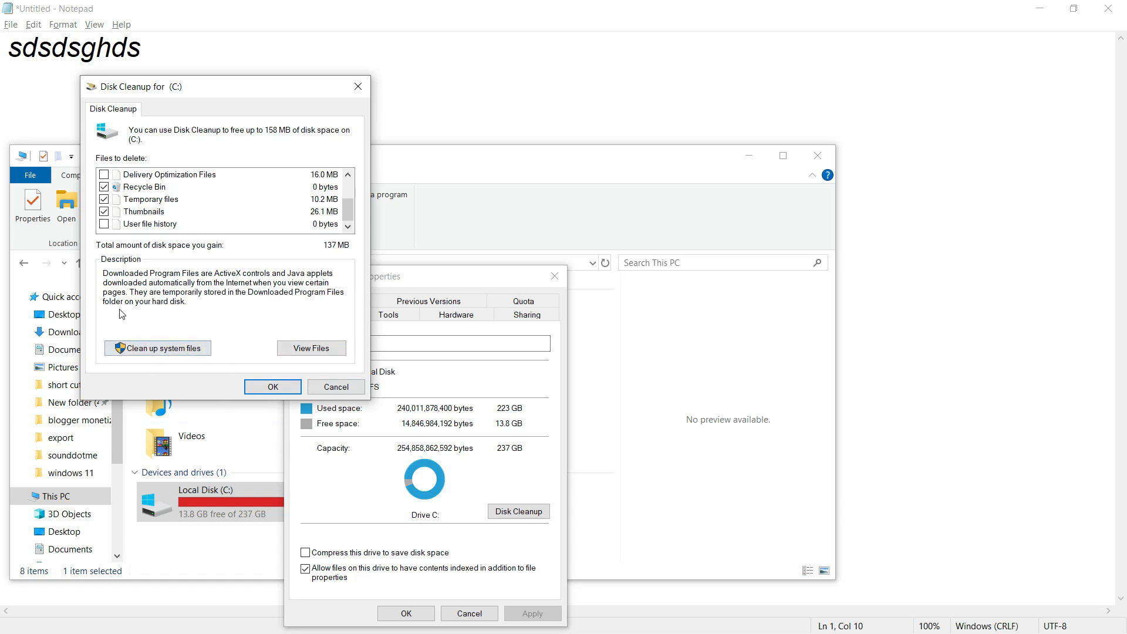
Rescan drive C: with system files included, review the deletable files, and close Disk Cleanup, the drive properties and File Explorer
click(164, 350)
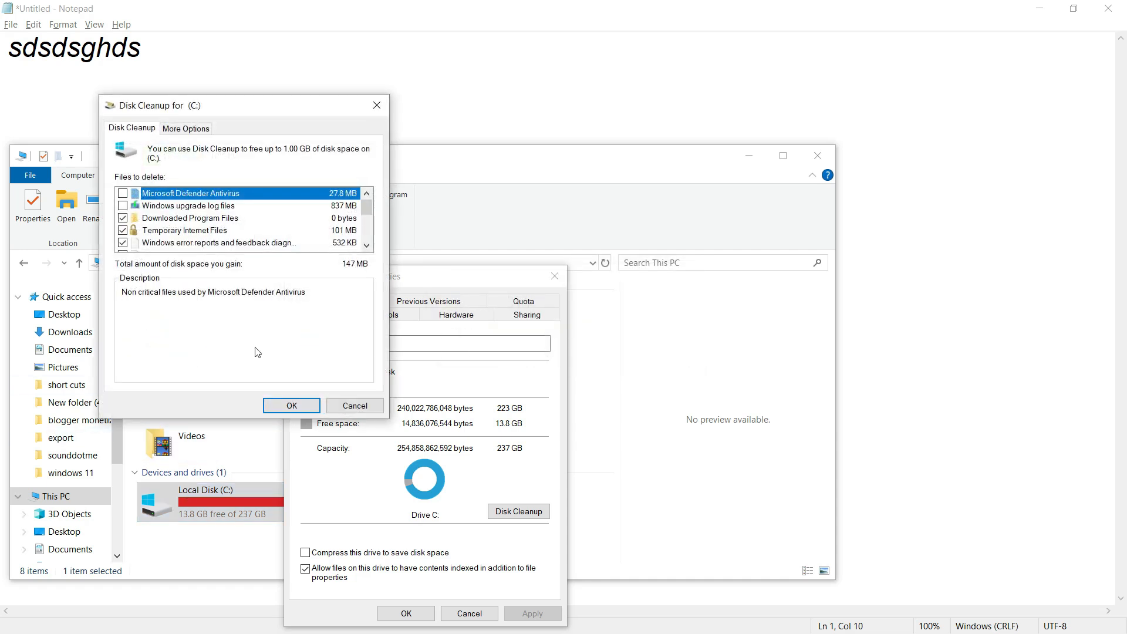
drag(366, 210, 373, 235)
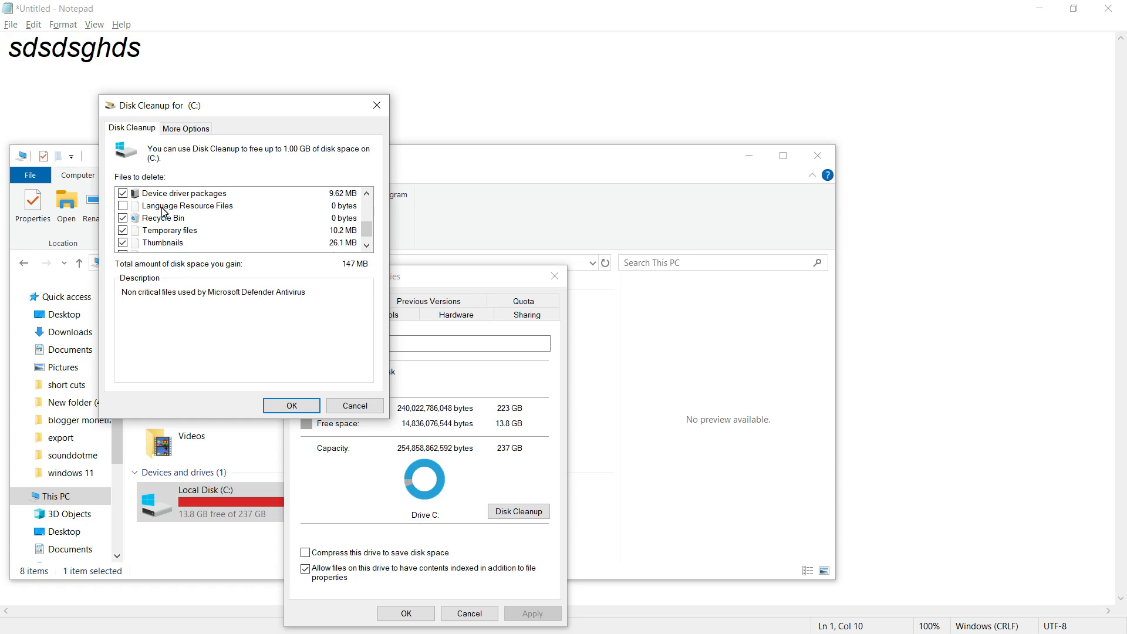
drag(365, 235, 370, 216)
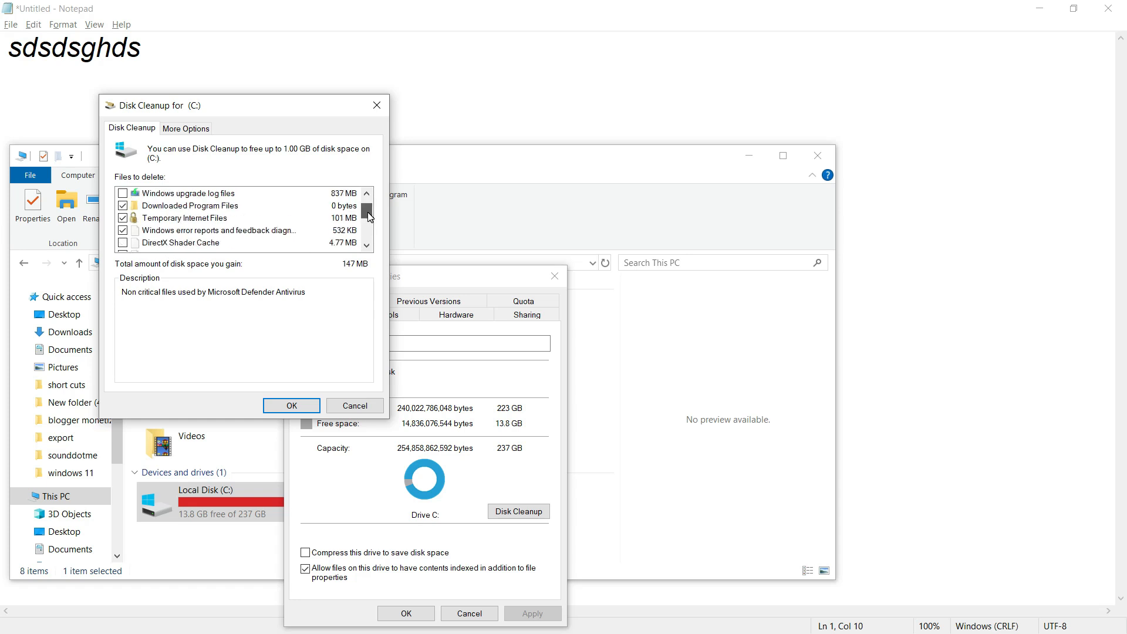
click(377, 105)
click(552, 278)
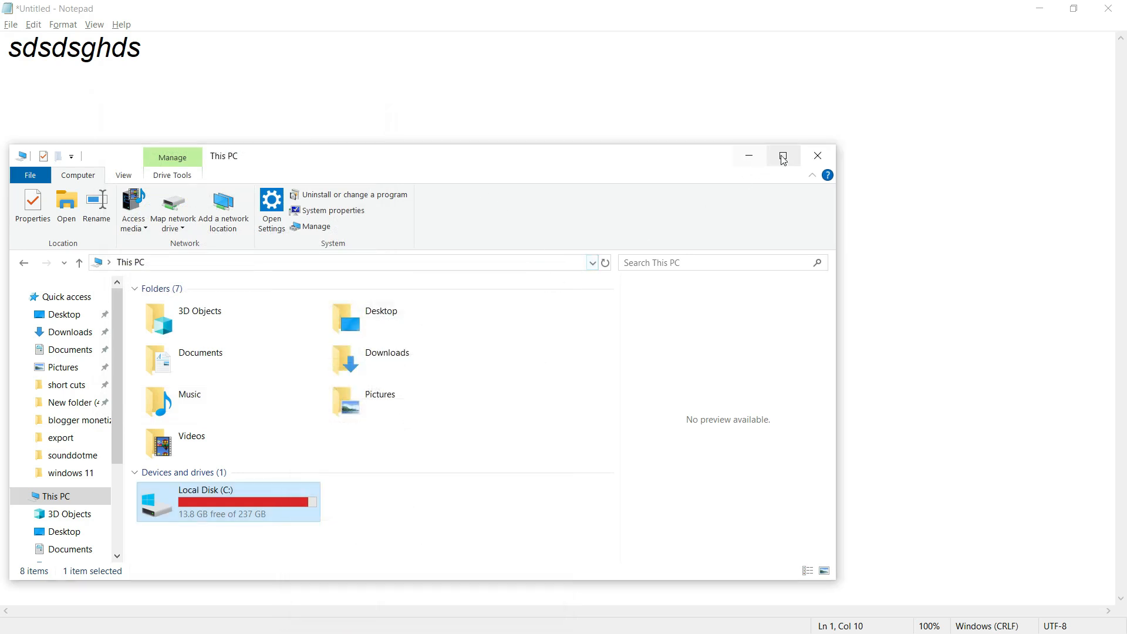
click(823, 158)
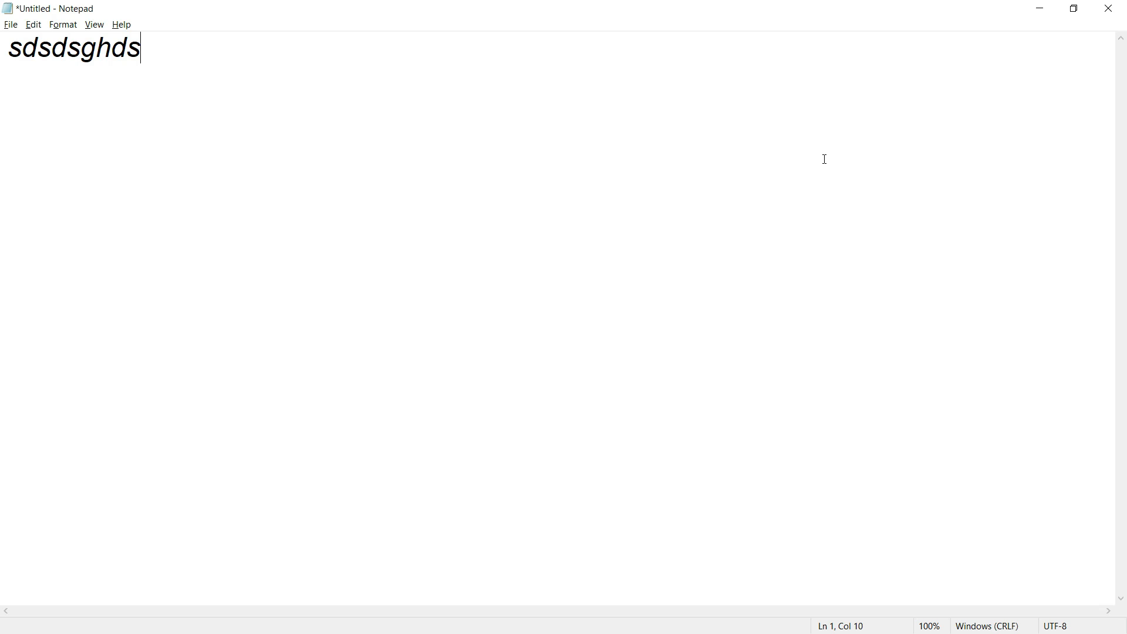
Search Windows for "windows", open Check for updates to view the Windows Update status, and close Settings
key(super)
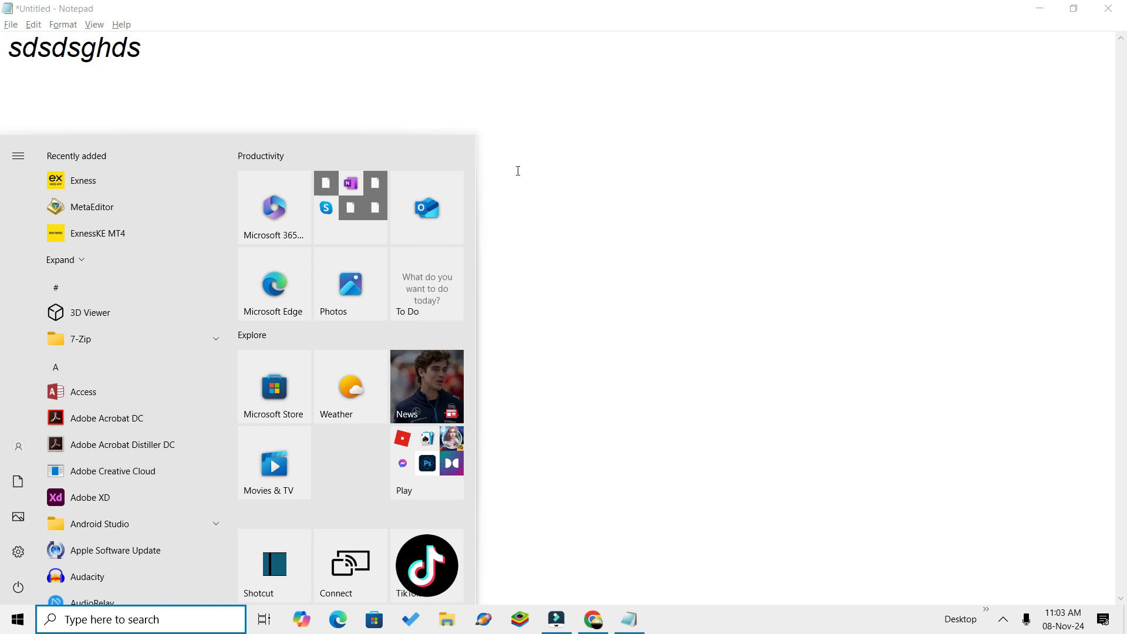
text(windows)
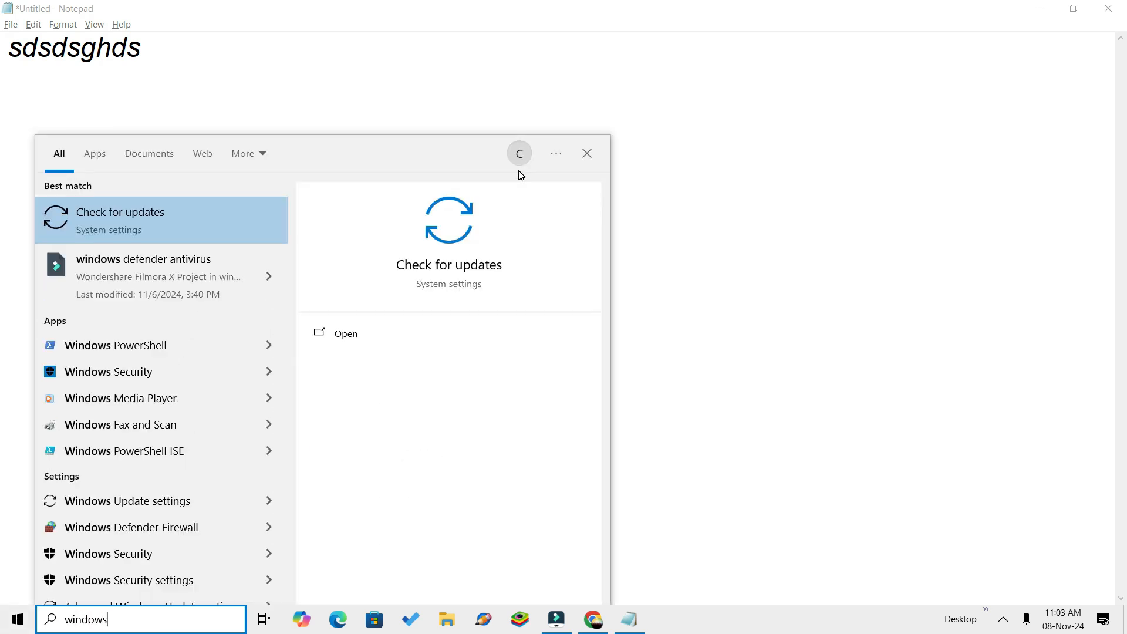
click(128, 217)
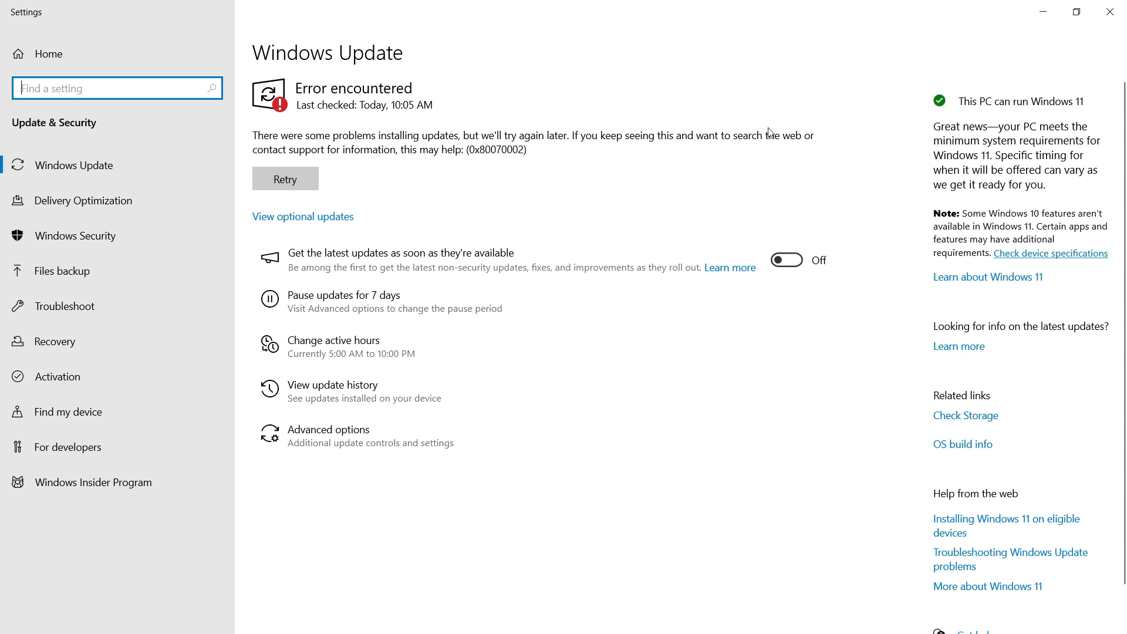
click(1115, 11)
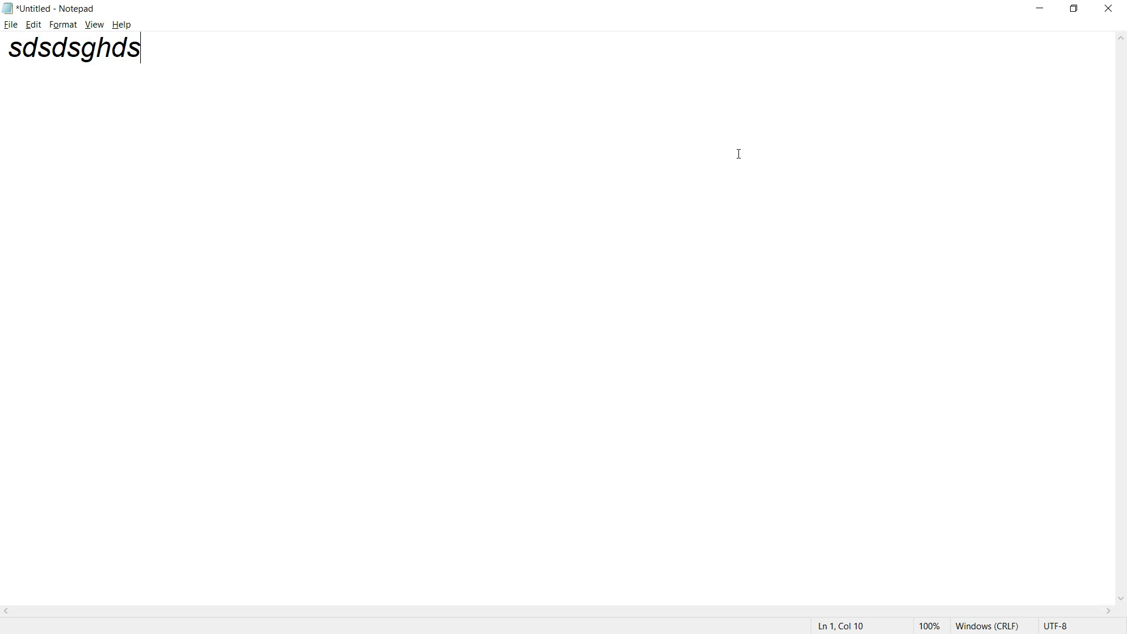
Open Windows Security from the hidden notification-area icons and go to the Virus & threat protection page
key(super)
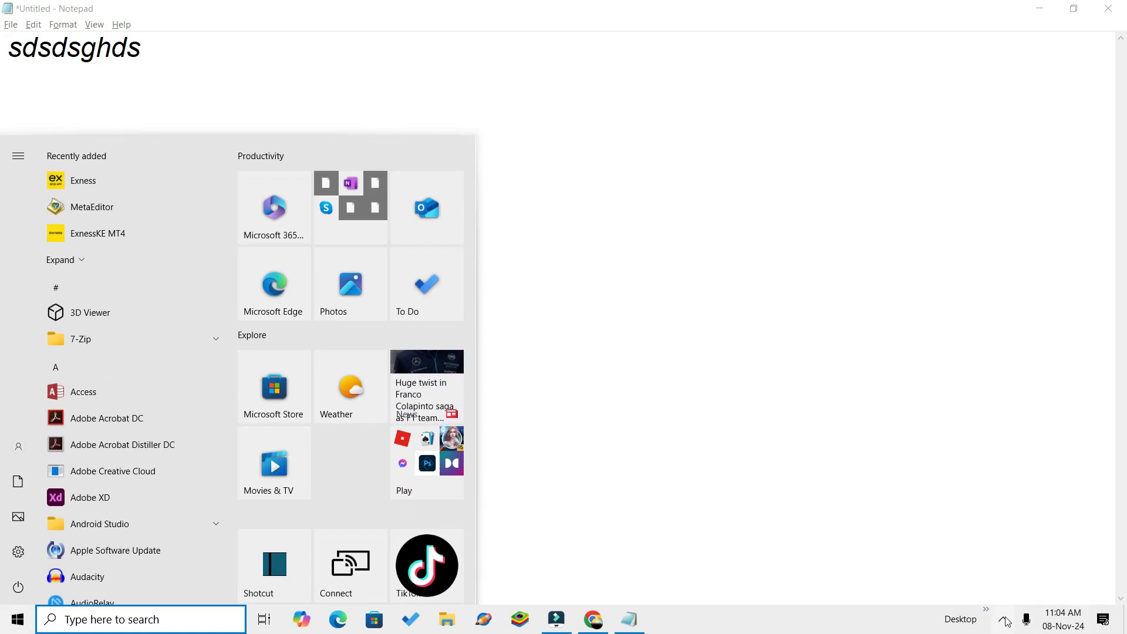
click(1005, 620)
click(960, 537)
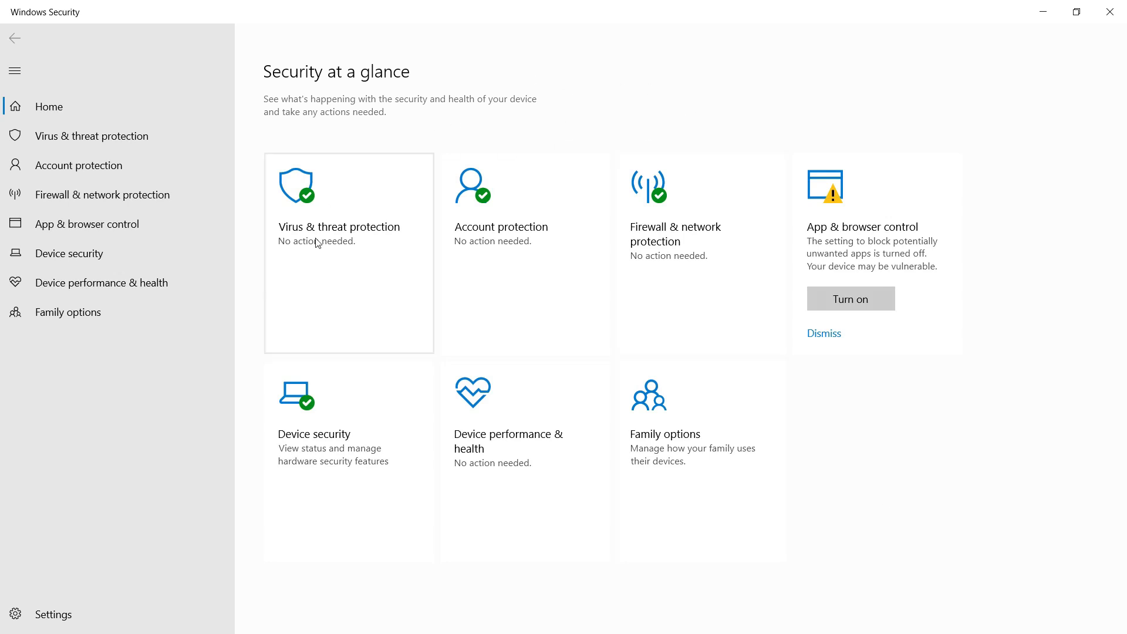
click(327, 189)
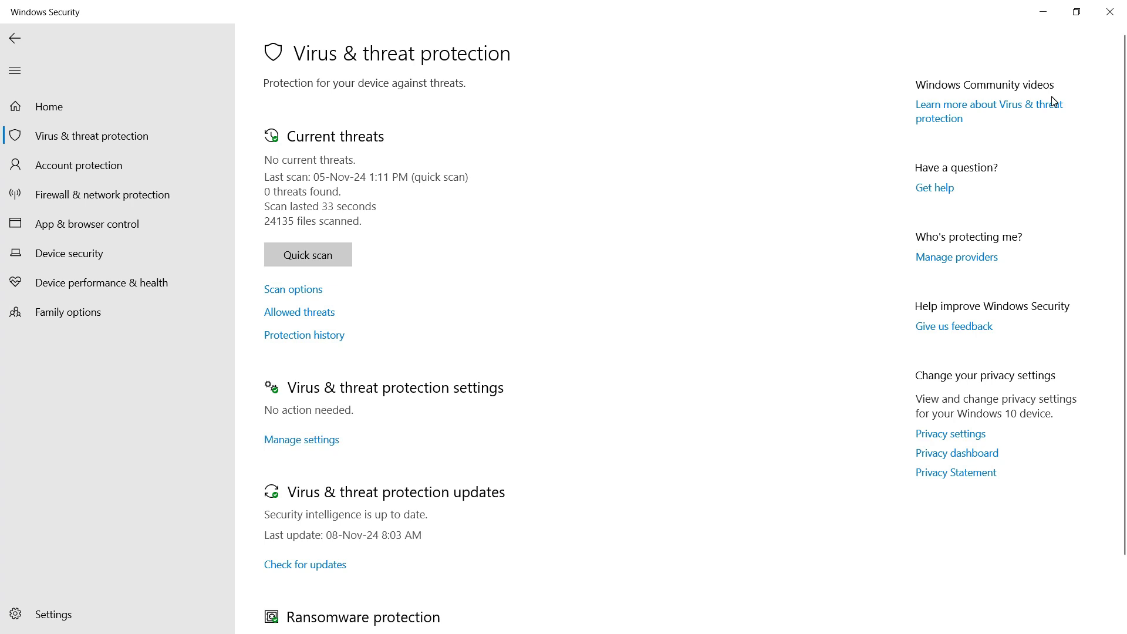
Close Windows Security, open Task Manager, and place its restored window over the Notepad document
click(1106, 24)
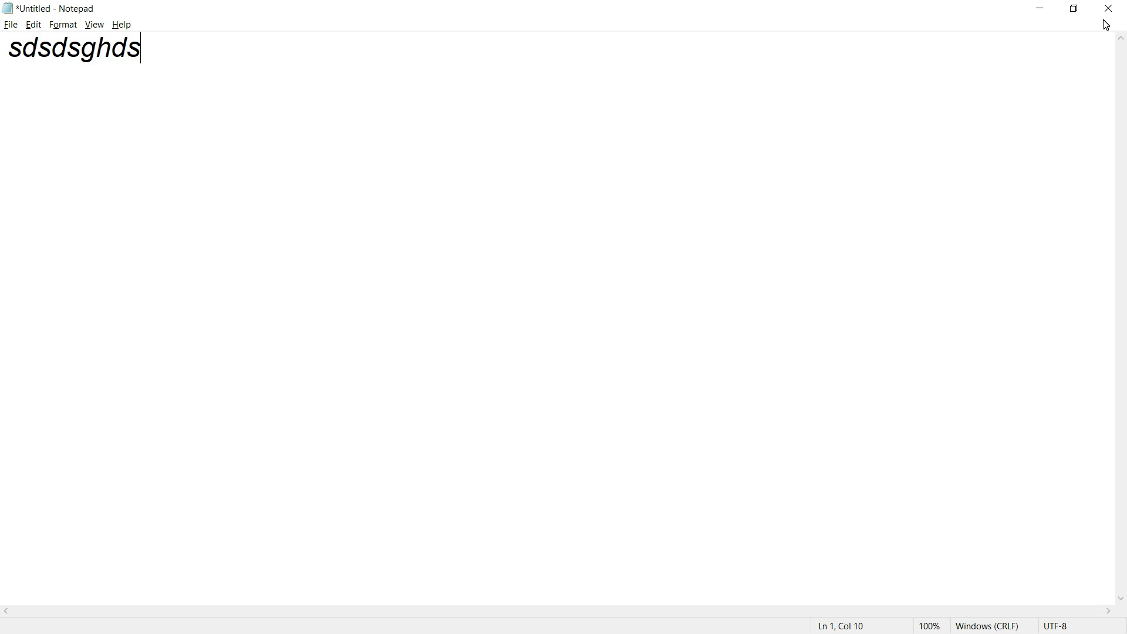
key(super)
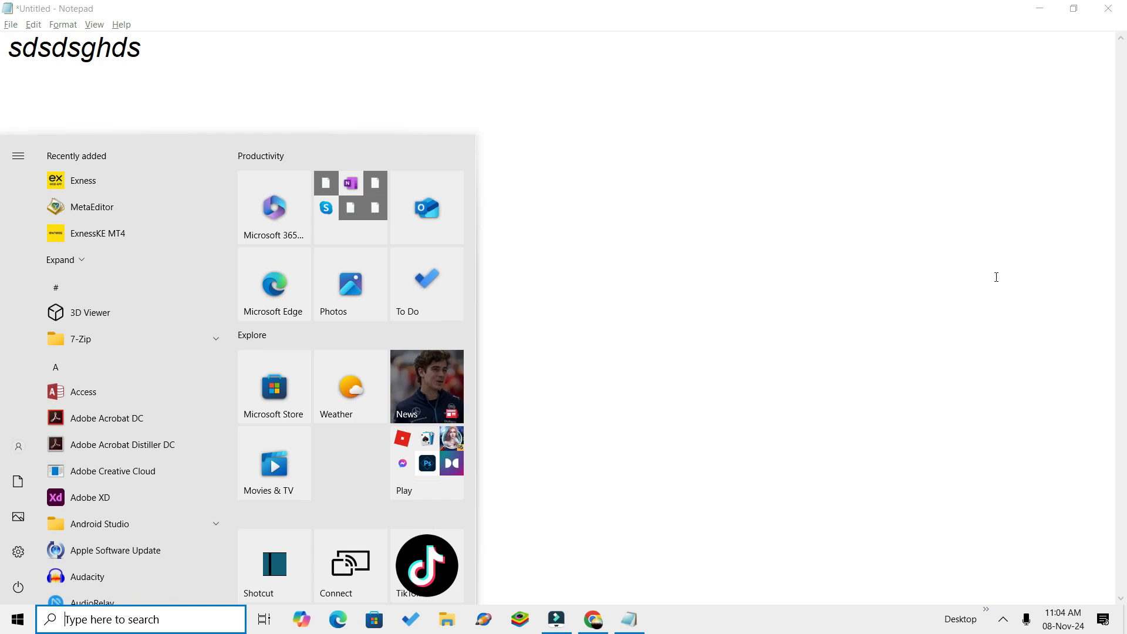
right_click(726, 620)
click(769, 539)
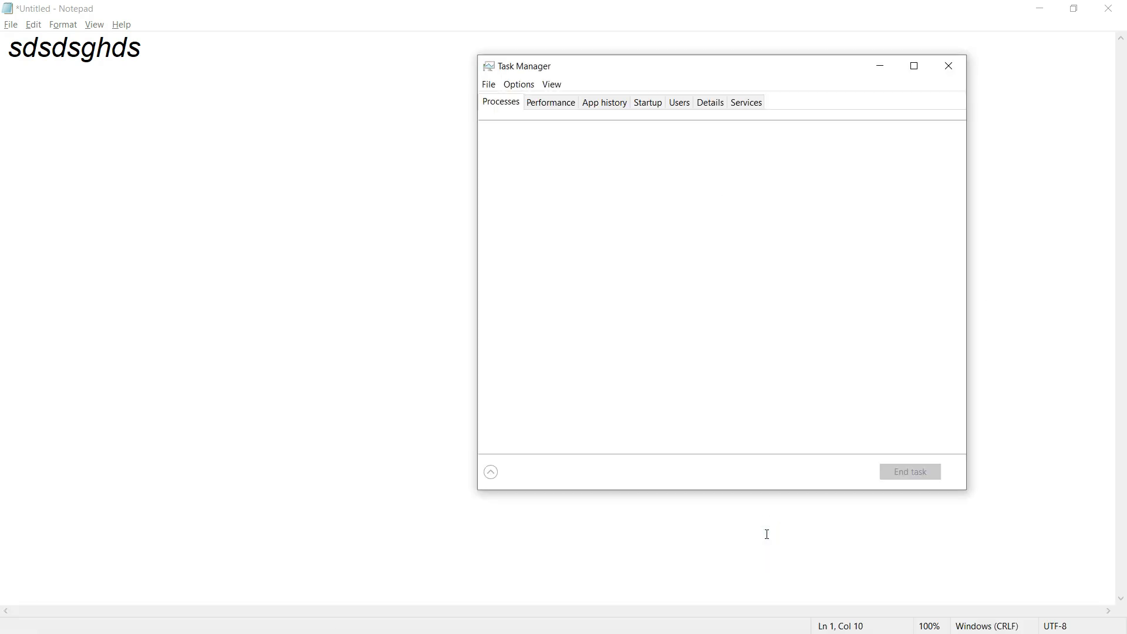
click(915, 66)
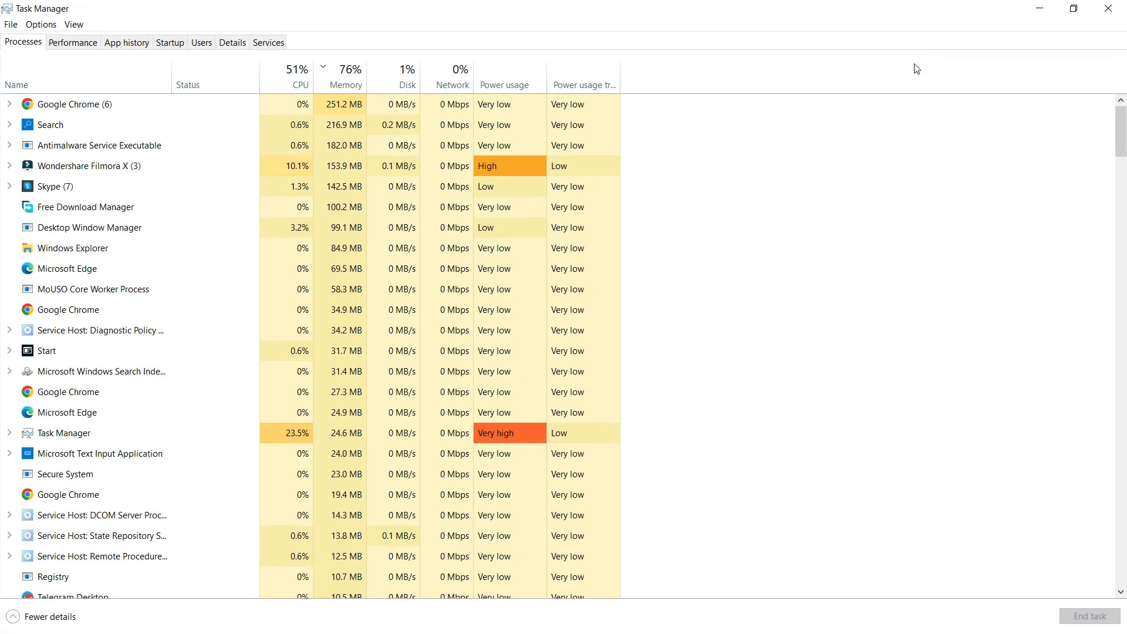
click(1072, 10)
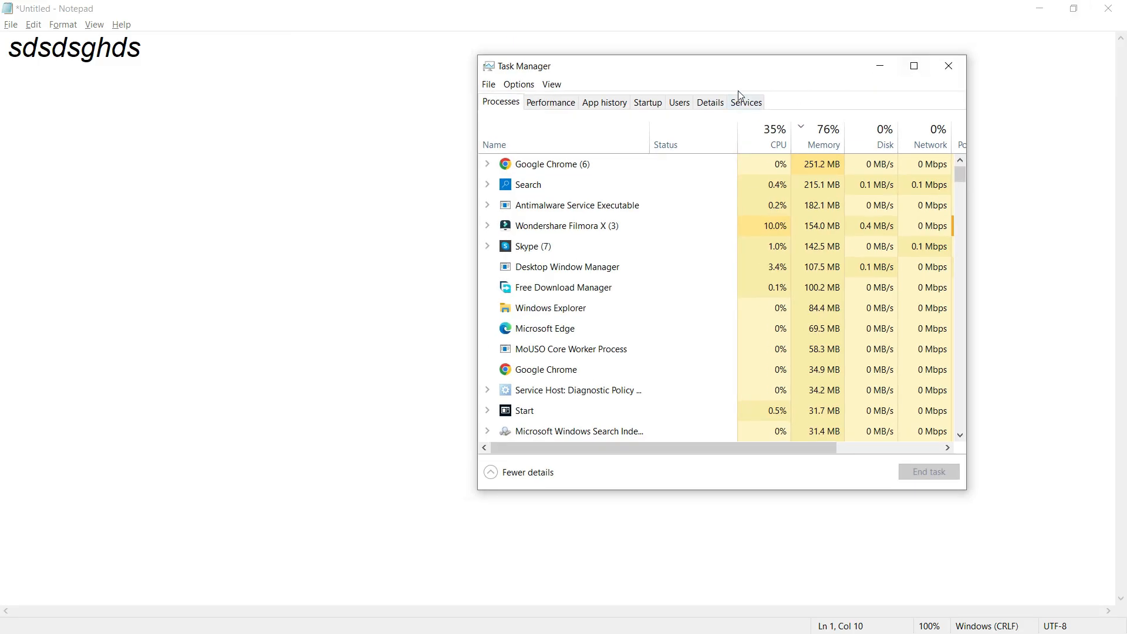
drag(718, 73, 601, 66)
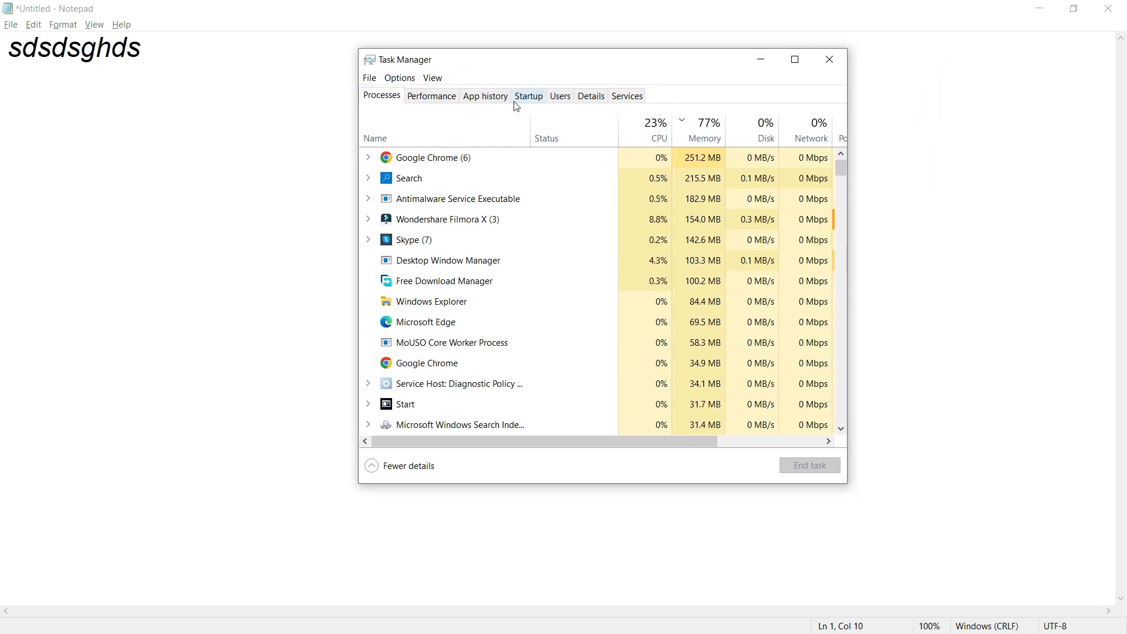
Review the Memory and Disk 0 (C:) performance graphs in Task Manager and close it
click(431, 96)
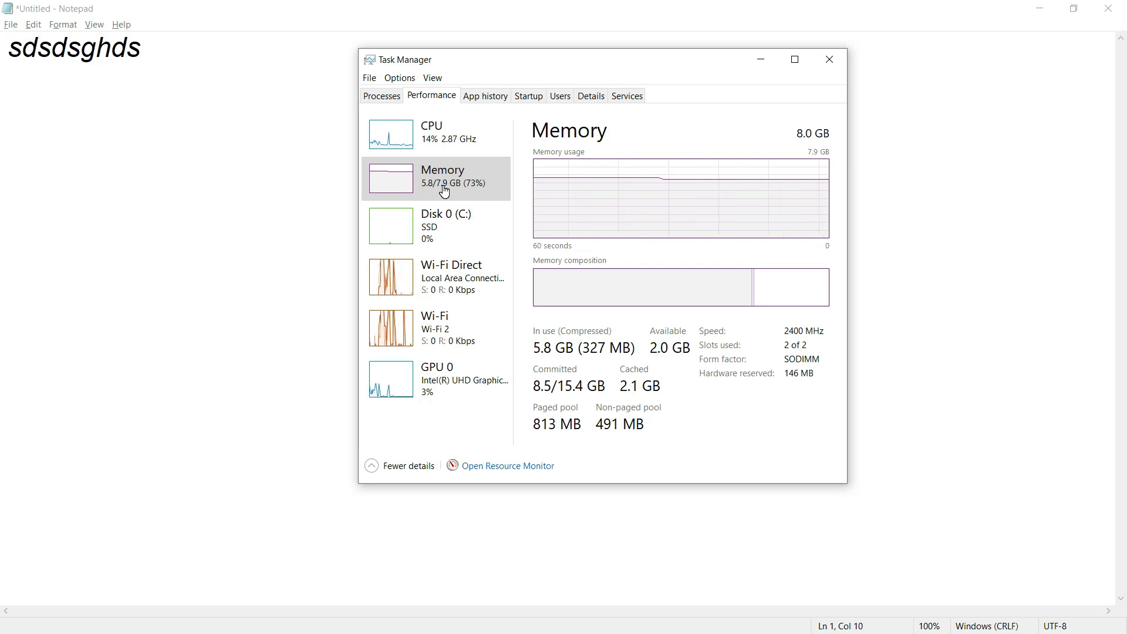
click(444, 234)
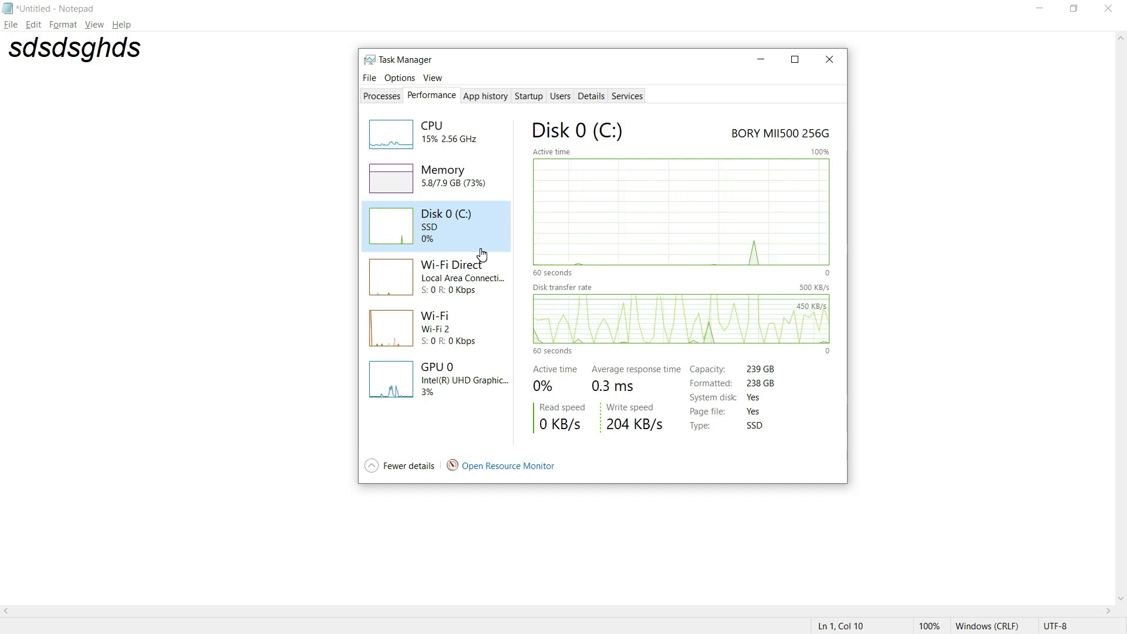
click(824, 69)
Open Windows Settings and go to the About page of the System category
click(17, 620)
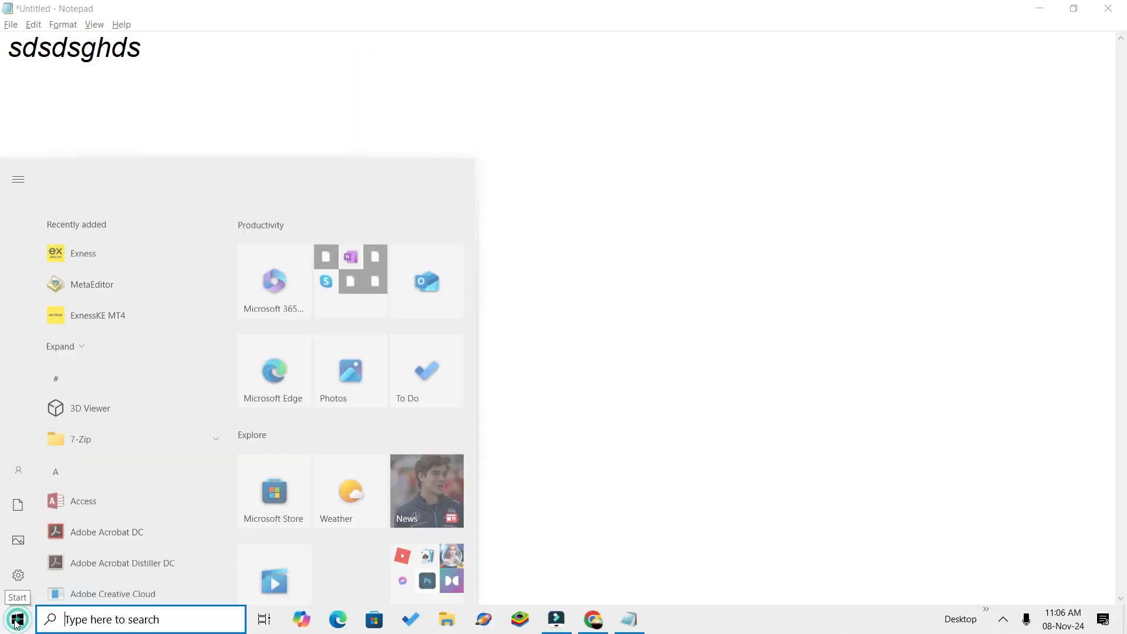
click(21, 555)
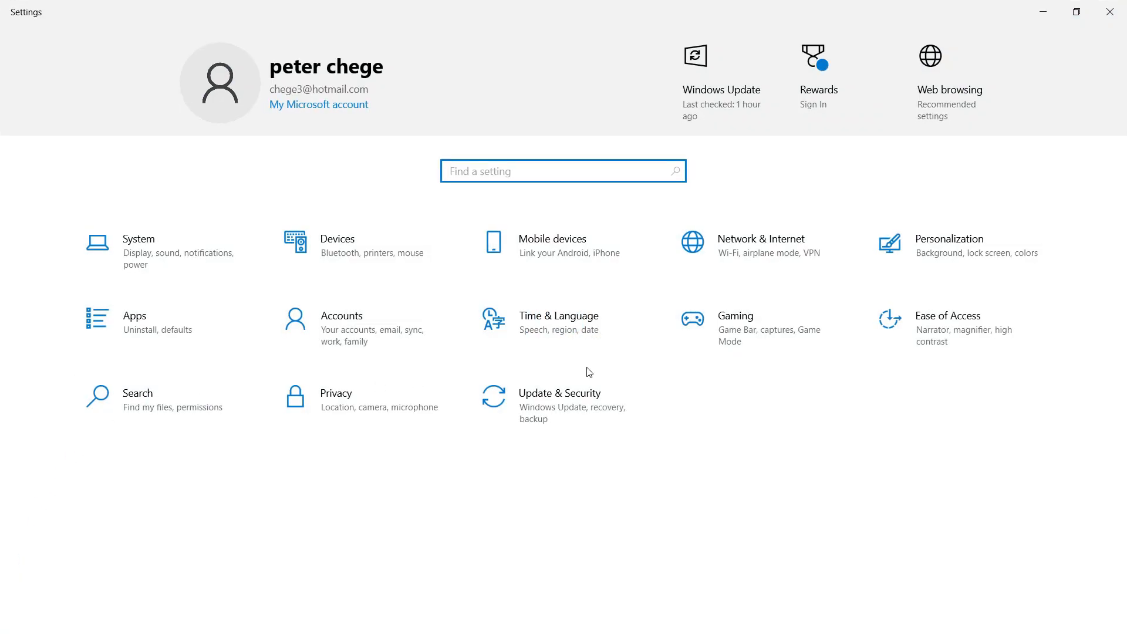
click(196, 244)
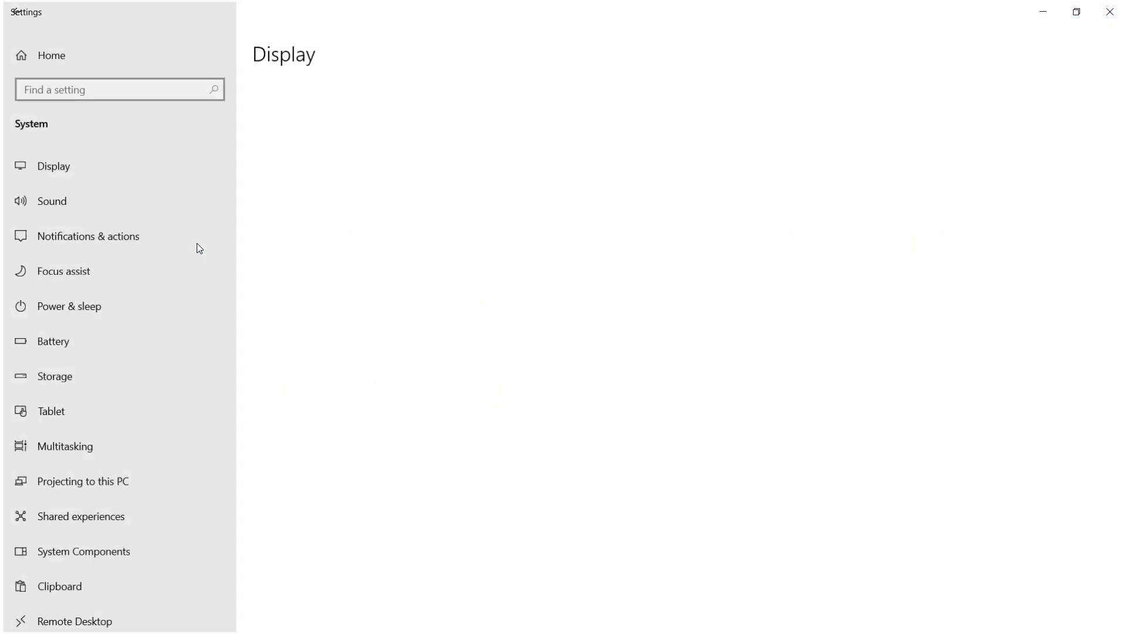
click(198, 248)
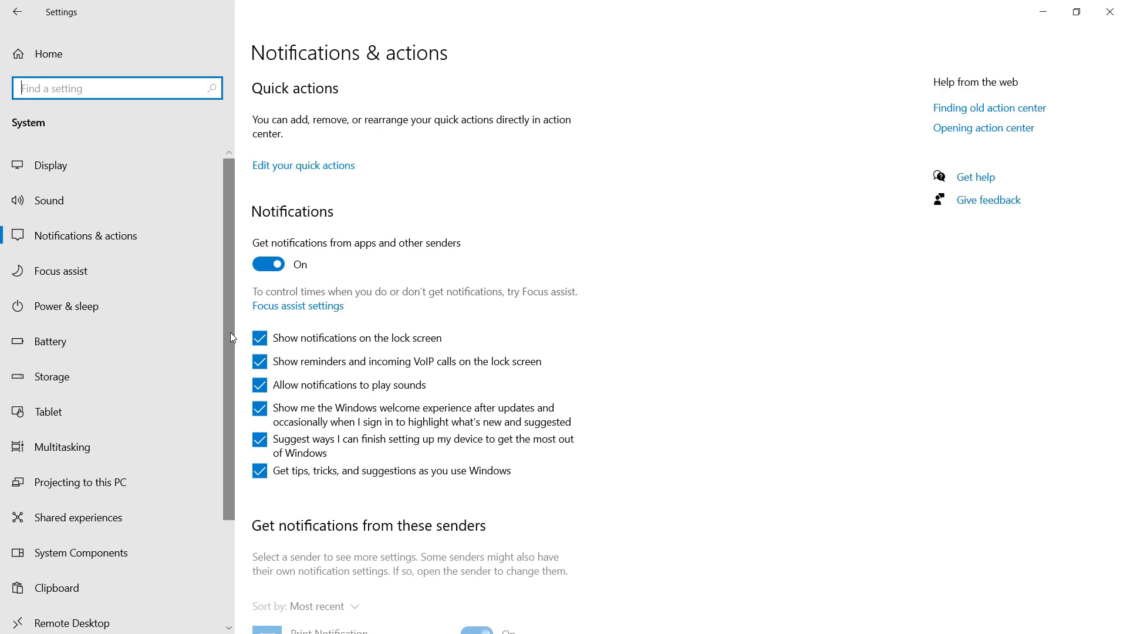
drag(230, 332, 226, 512)
click(111, 552)
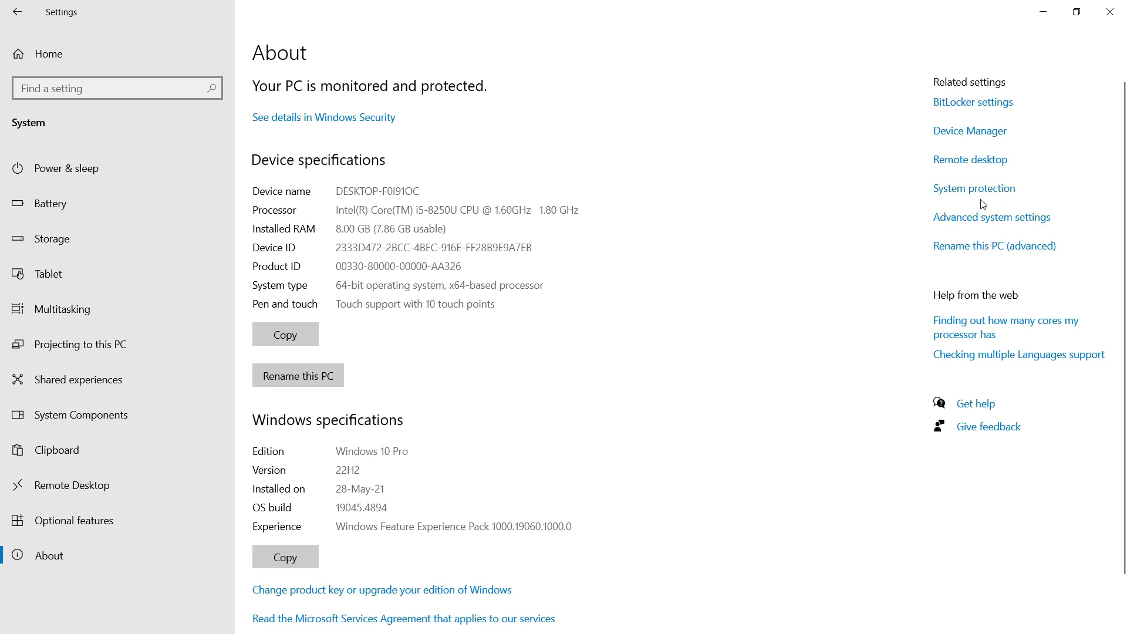
Open the advanced system settings and show the Advanced page of Performance Options with the virtual memory section
click(978, 217)
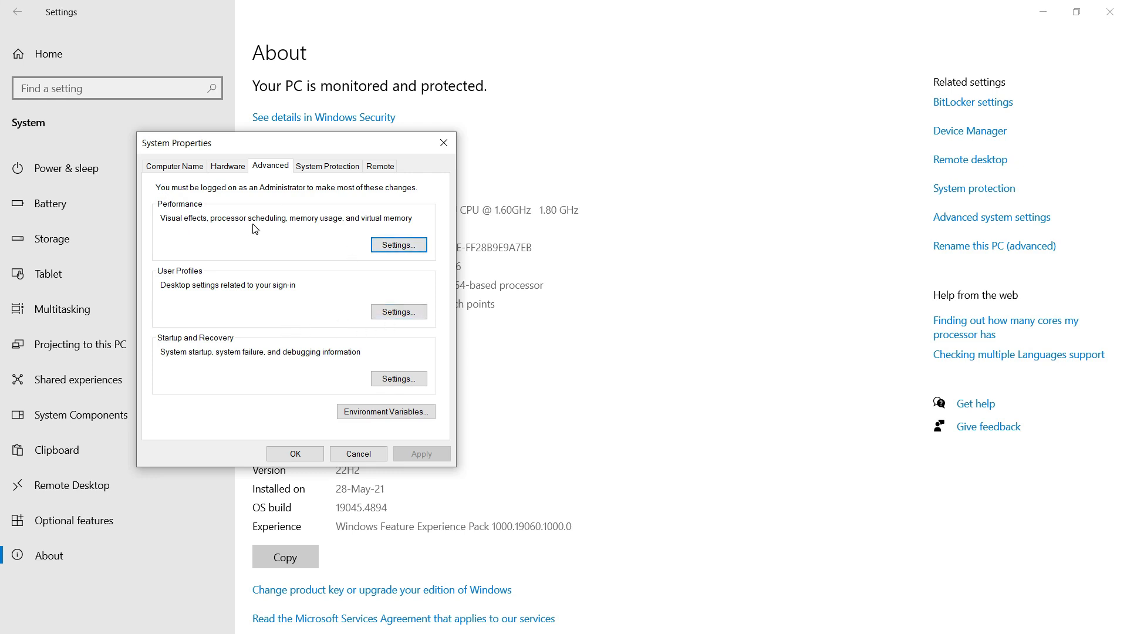
click(388, 245)
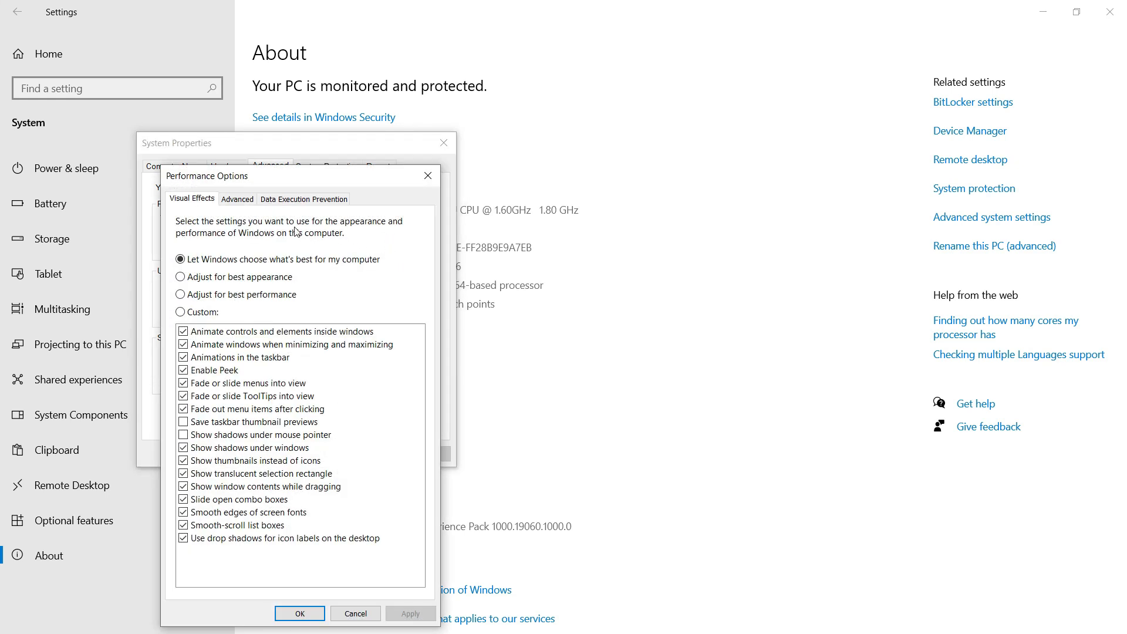
click(244, 205)
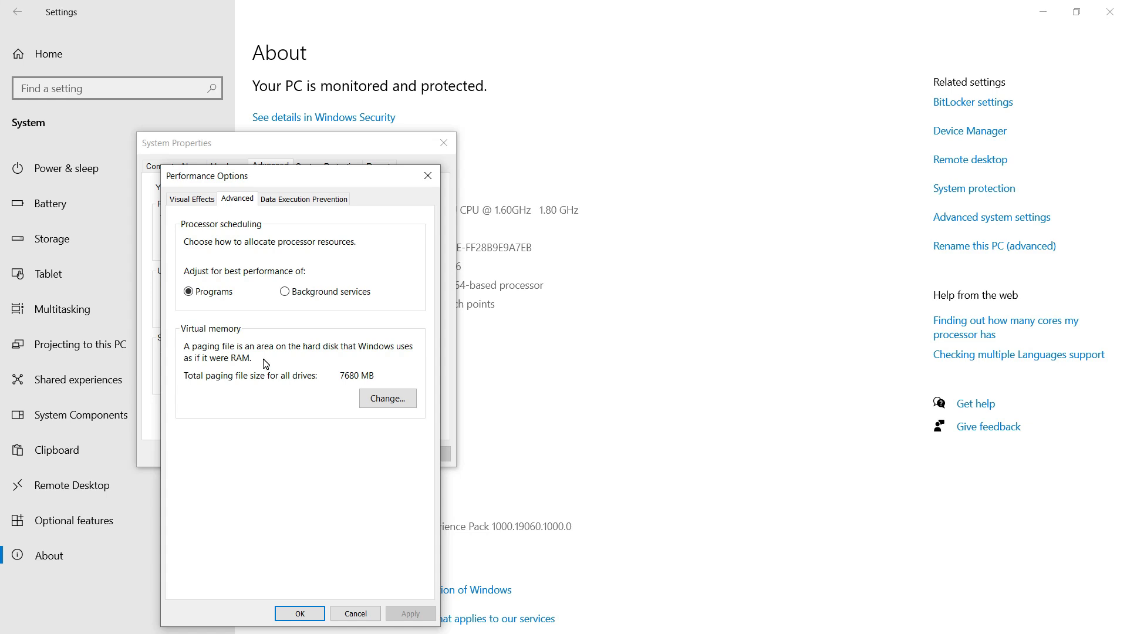
Open Task Manager over the performance dialog, examine the Memory performance details, and move its window aside
key(super)
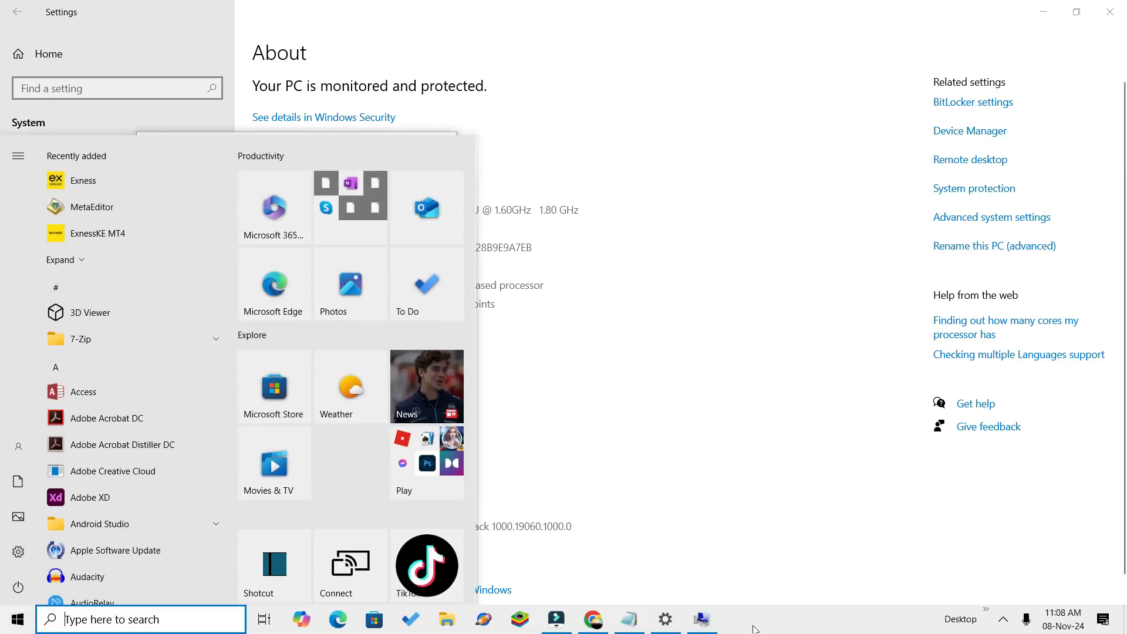
right_click(749, 618)
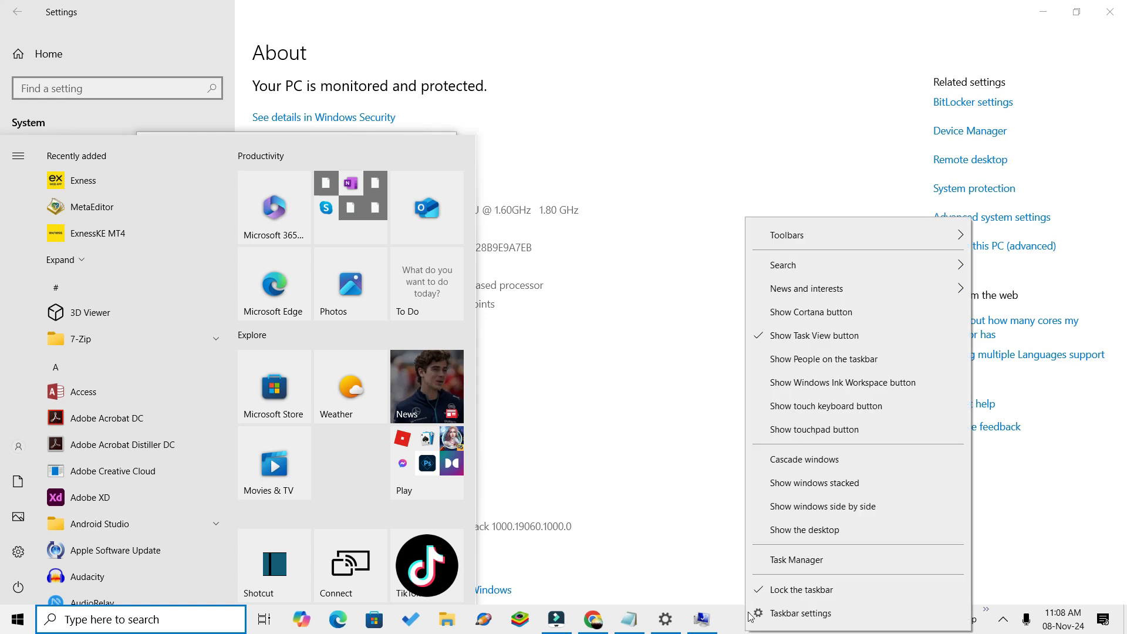
click(781, 561)
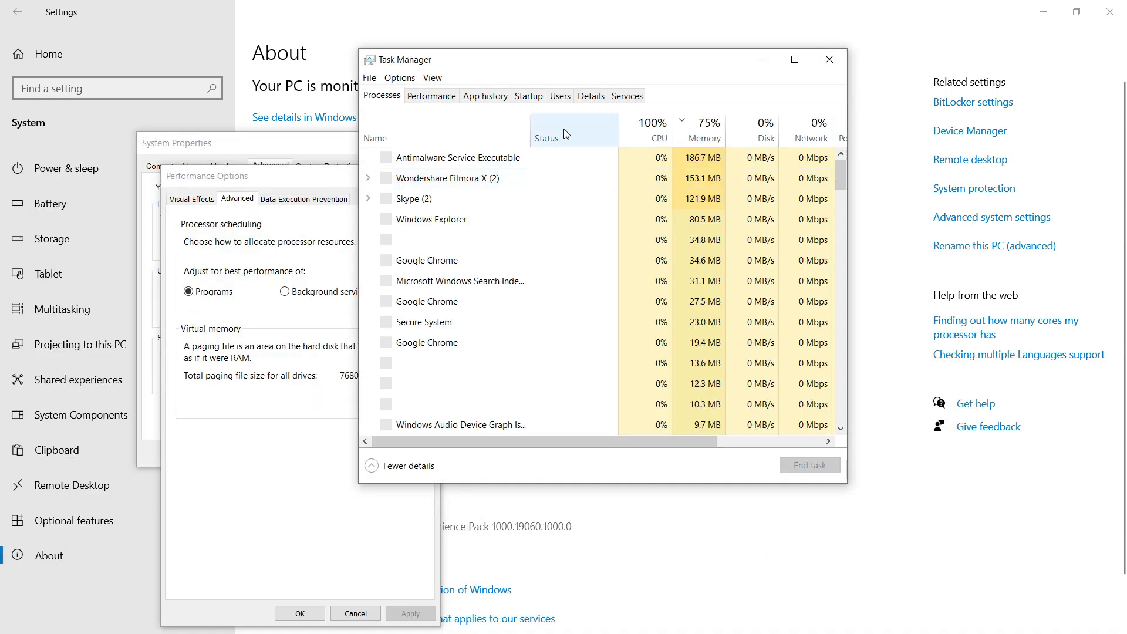
click(436, 95)
drag(513, 63, 257, 120)
click(182, 231)
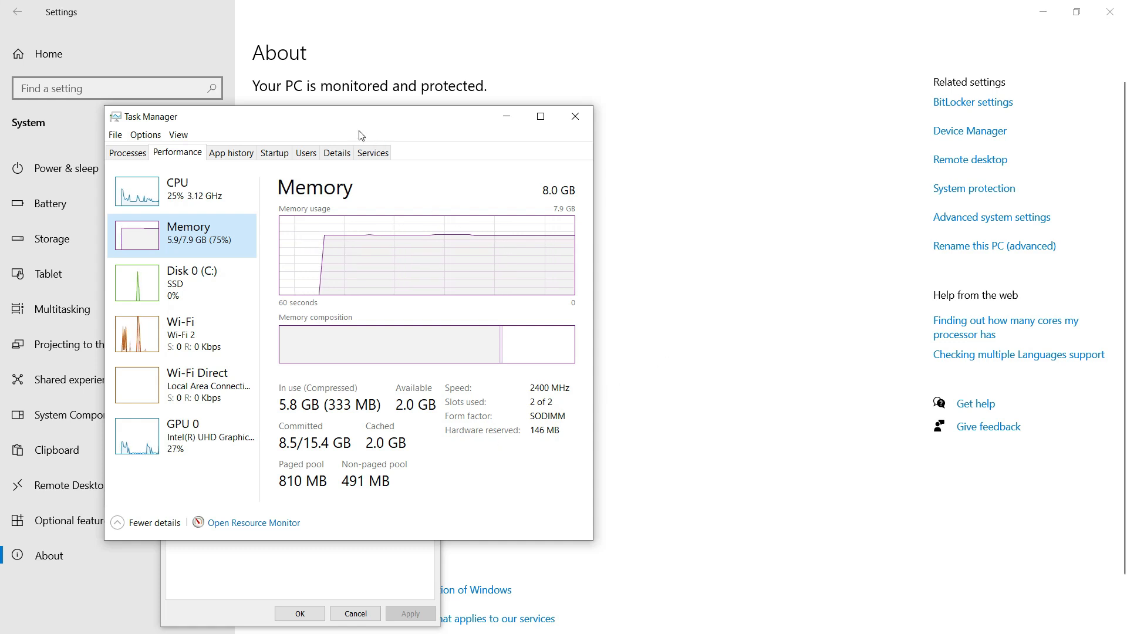
drag(261, 127, 698, 104)
Open the virtual memory settings, switch automatic paging file management off and back on, accept the dialog and dismiss the restart notice
mouse_move(312, 185)
mouse_down()
mouse_move(301, 92)
mouse_move(324, 110)
mouse_move(370, 109)
mouse_move(304, 106)
mouse_up()
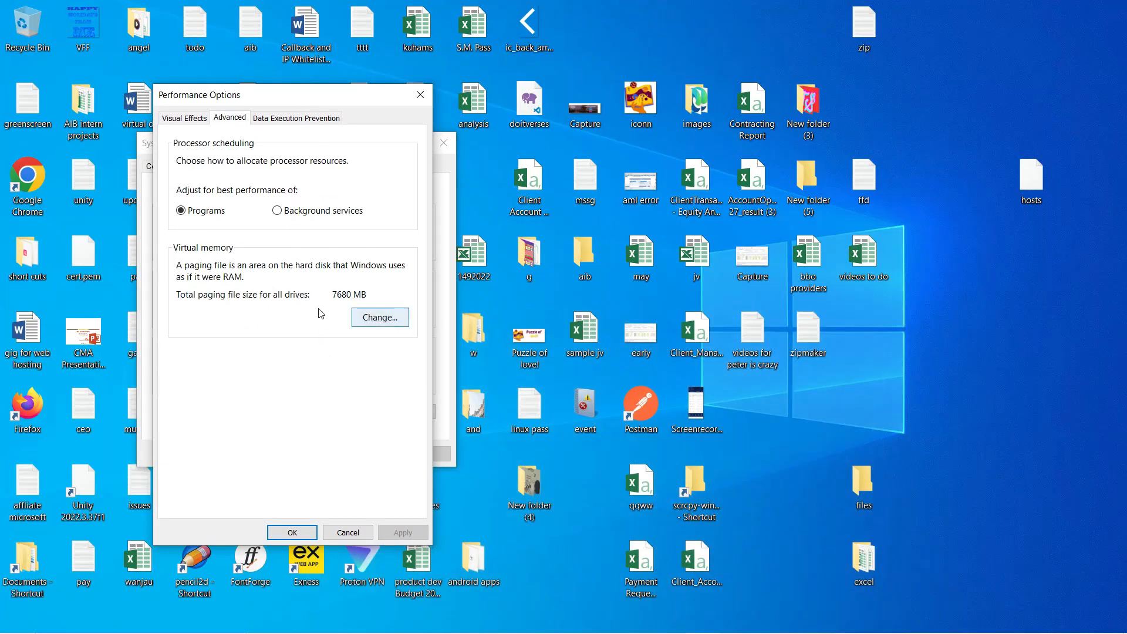
click(364, 325)
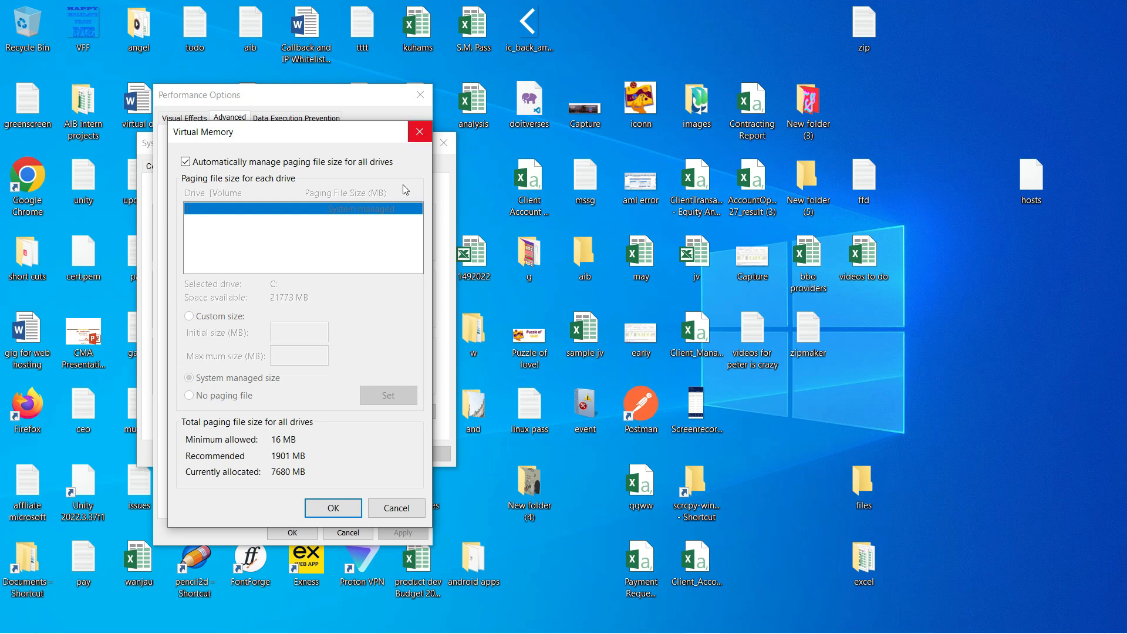
click(186, 161)
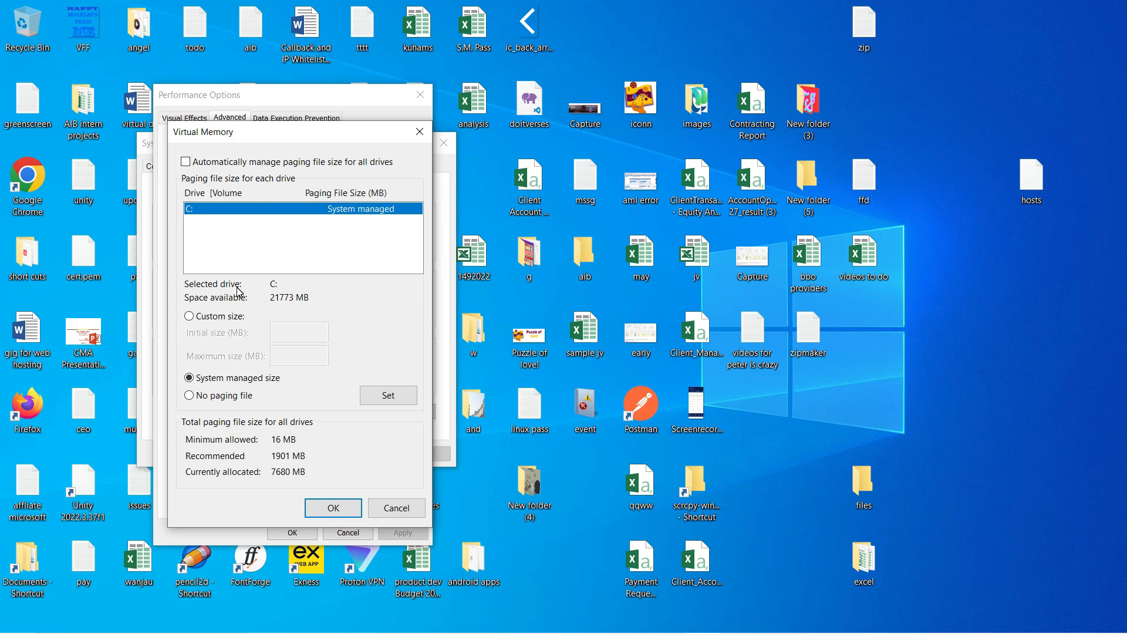
click(186, 162)
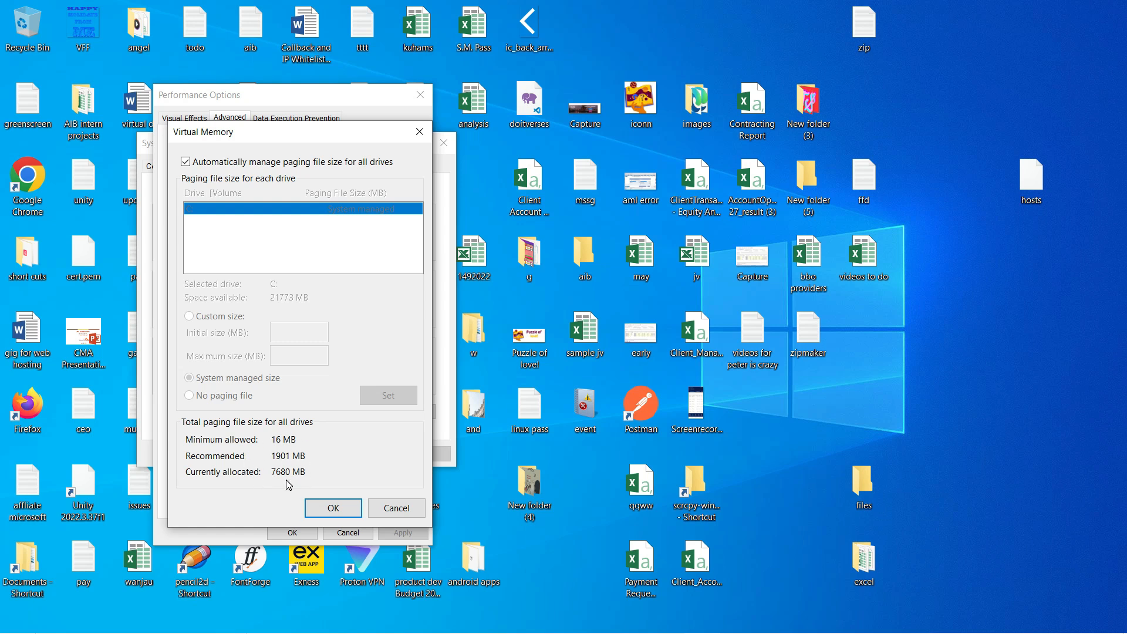
click(322, 509)
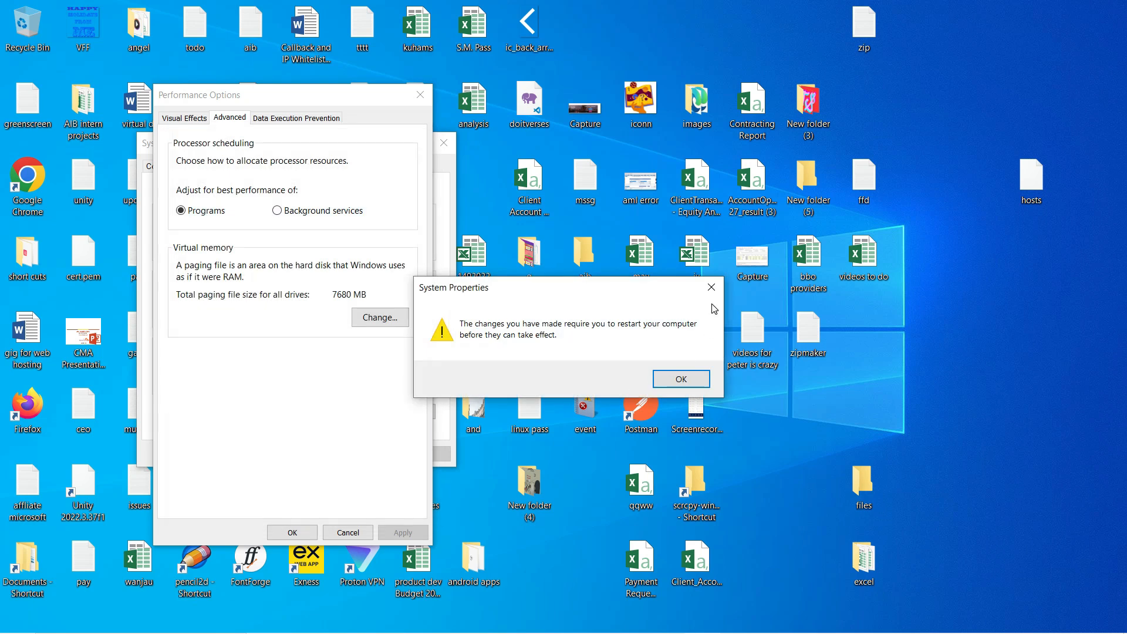
click(711, 287)
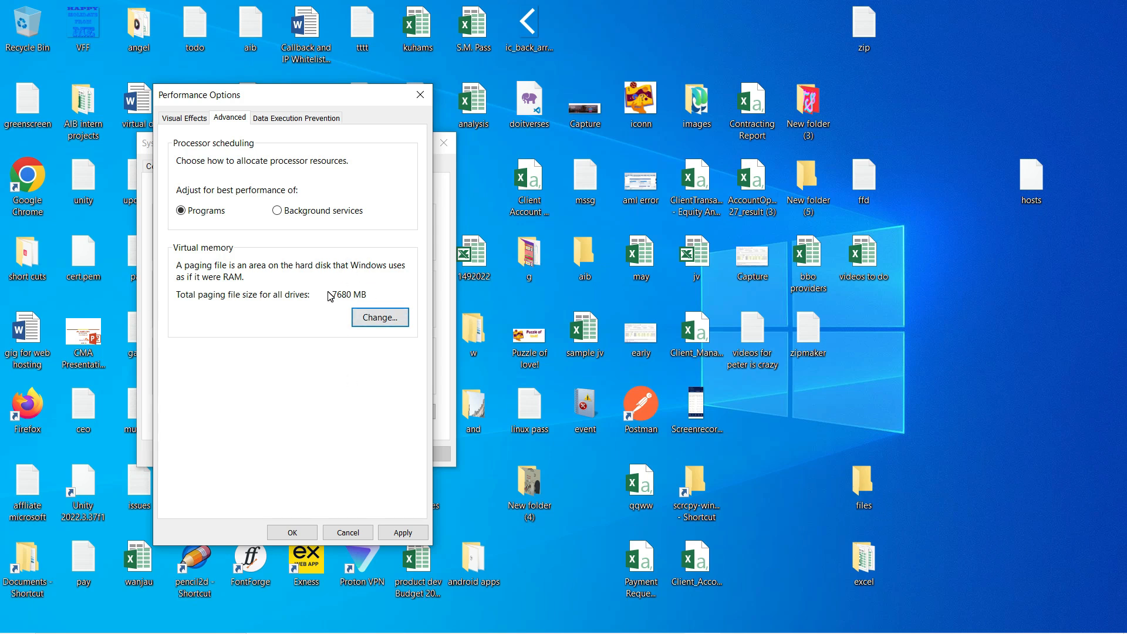
Switch away from Performance Options and bring up Google Chrome on its new tab page
key(alt+Tab)
key(alt+Tab)
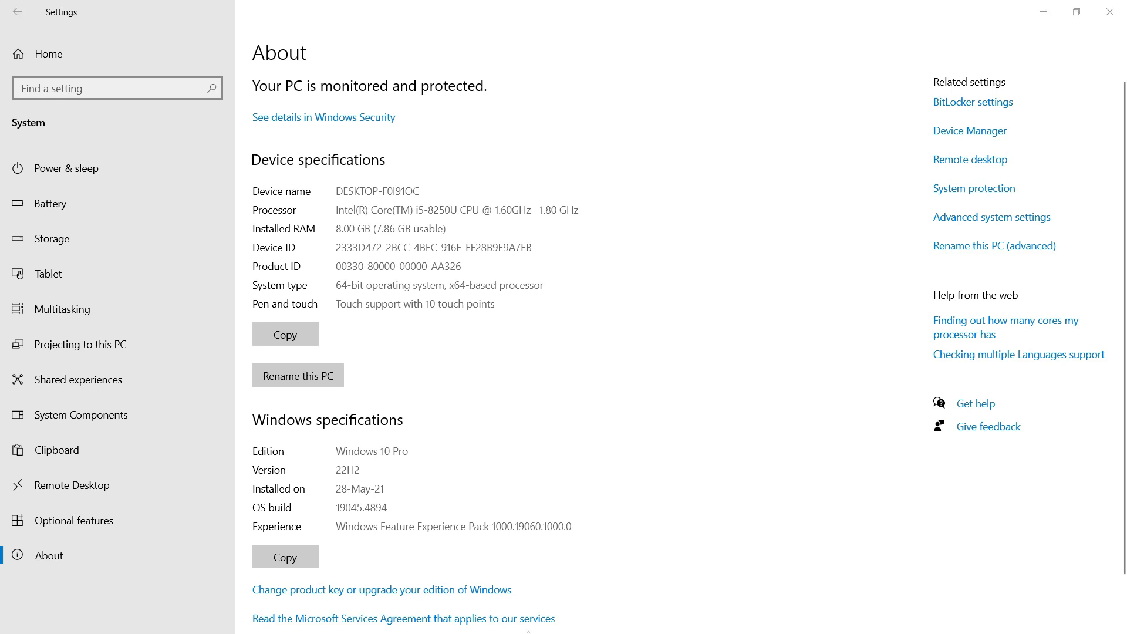
key(super)
click(591, 619)
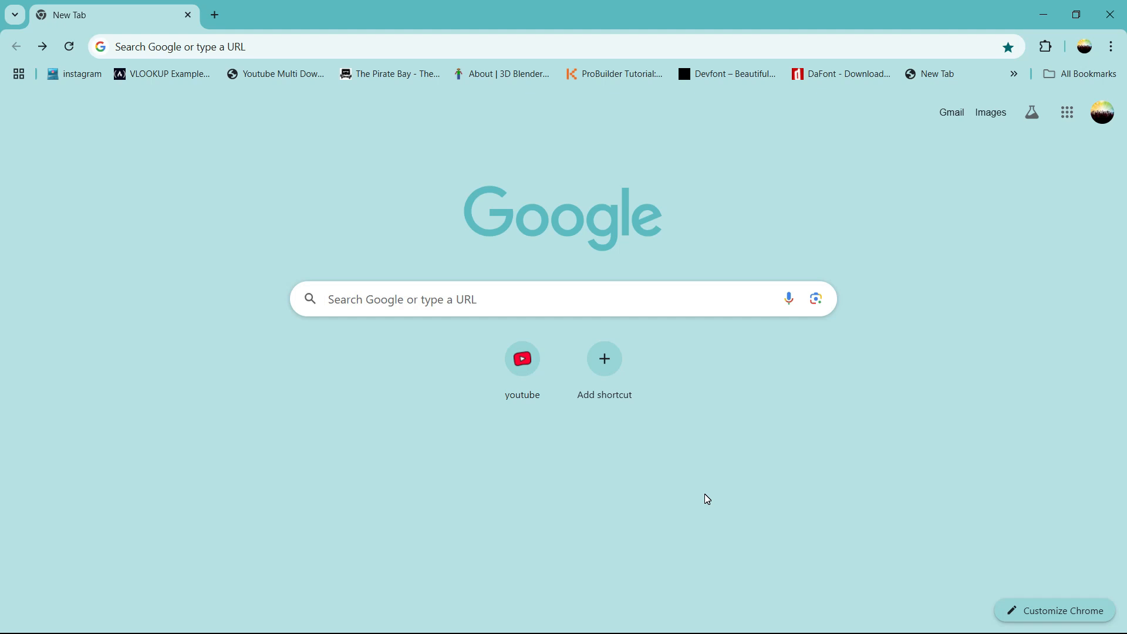
Return to Settings, open Optimize Drives from the Storage page, and reposition its window
key(super)
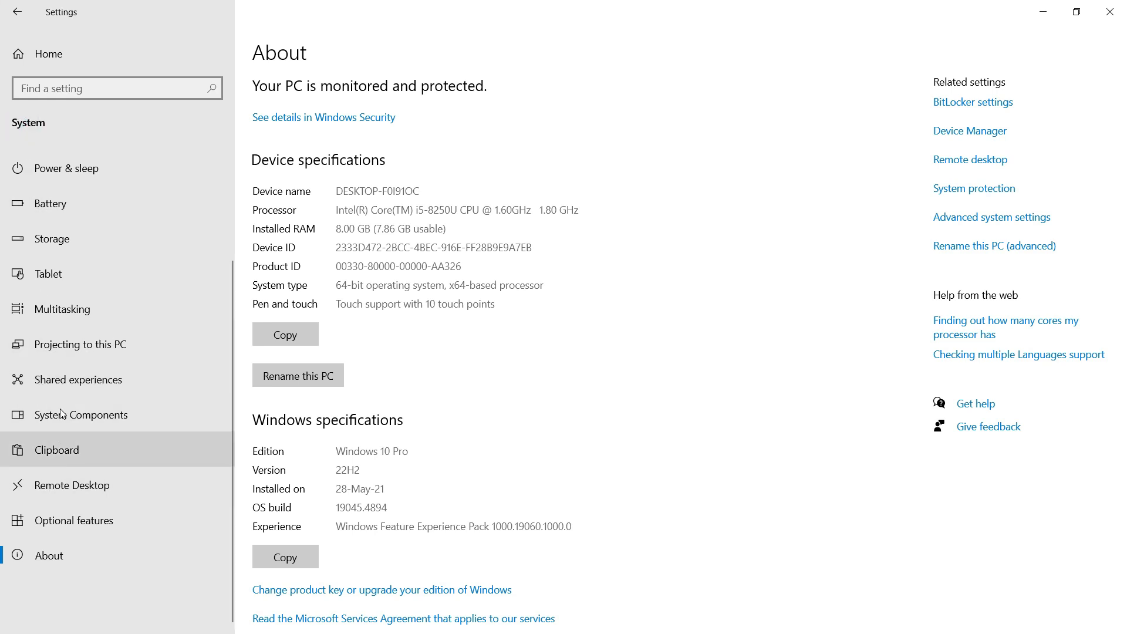
click(68, 234)
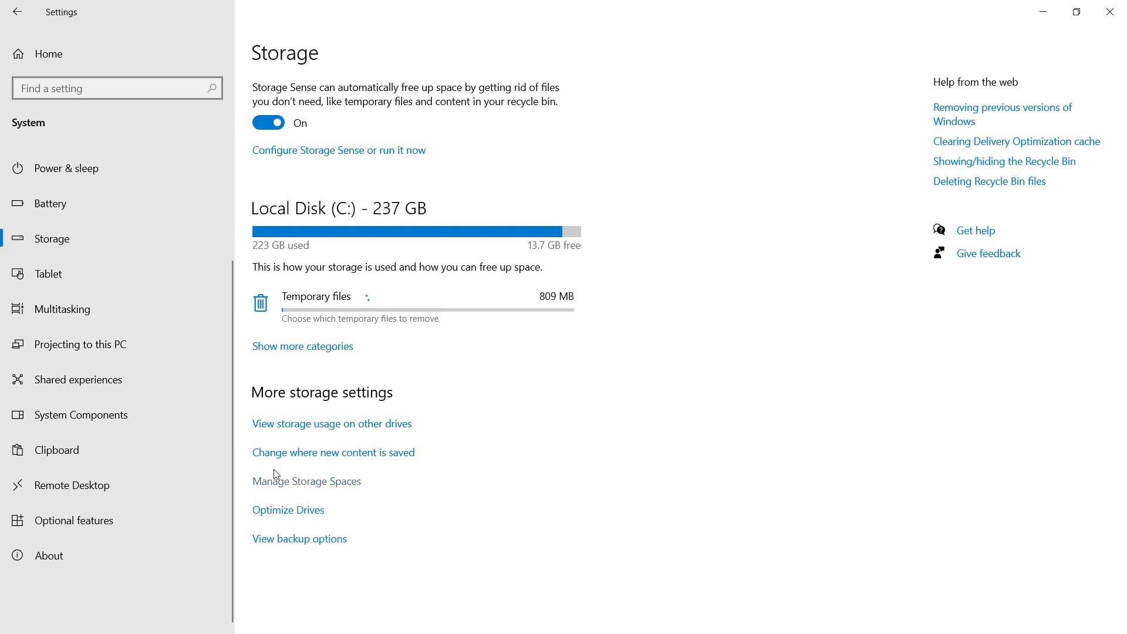
click(301, 520)
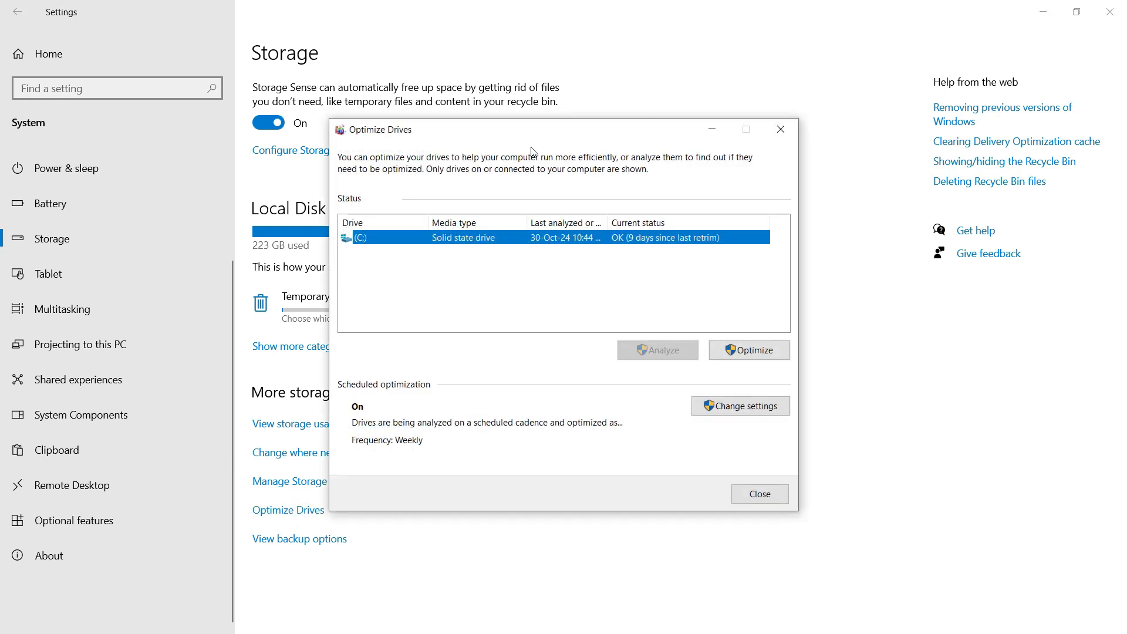
drag(536, 134, 444, 113)
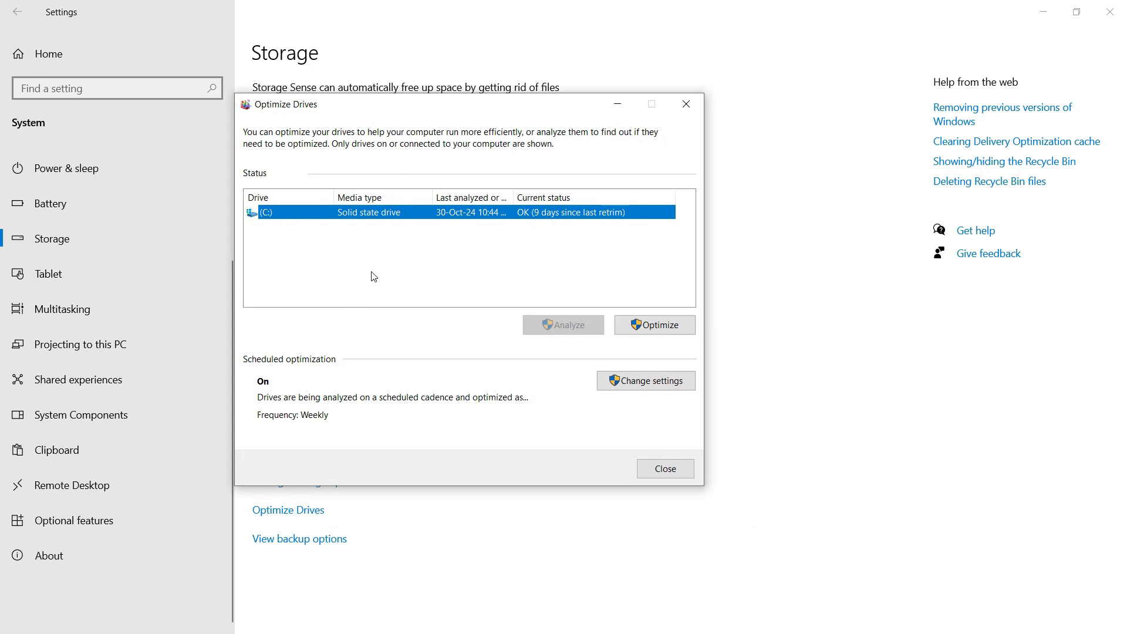
Run the optimization on drive C: and close Optimize Drives
click(634, 333)
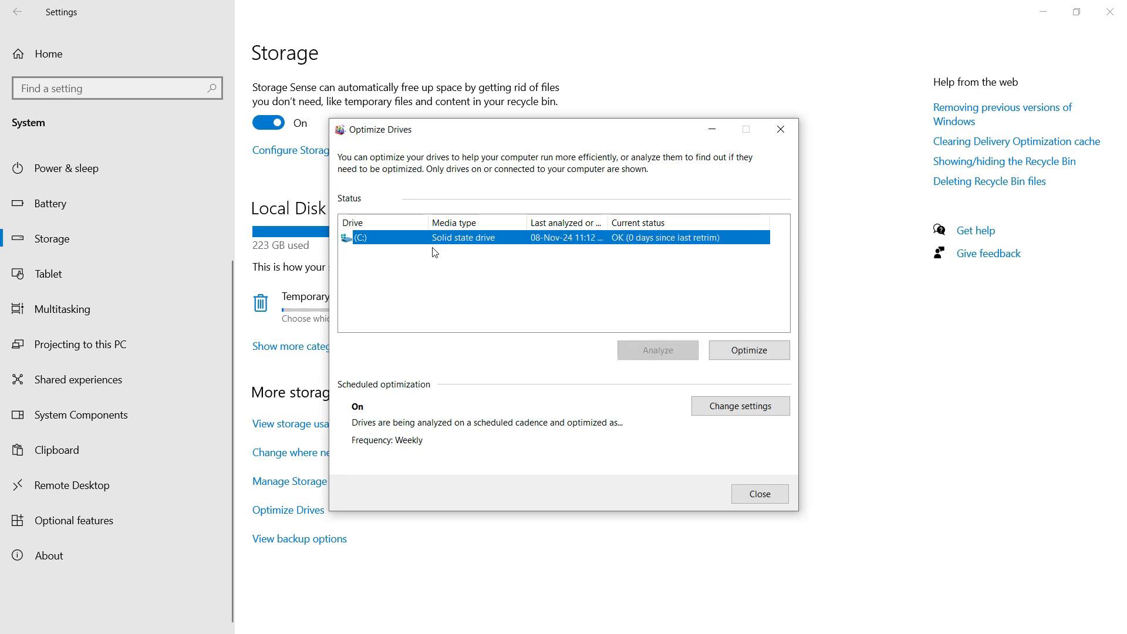
click(728, 357)
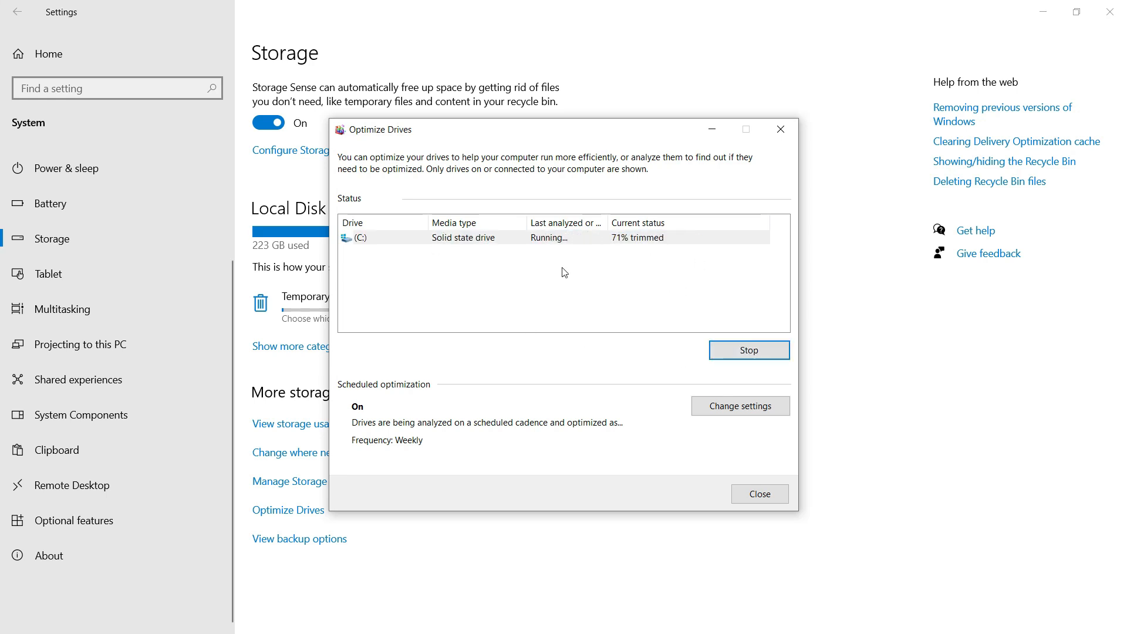
click(781, 129)
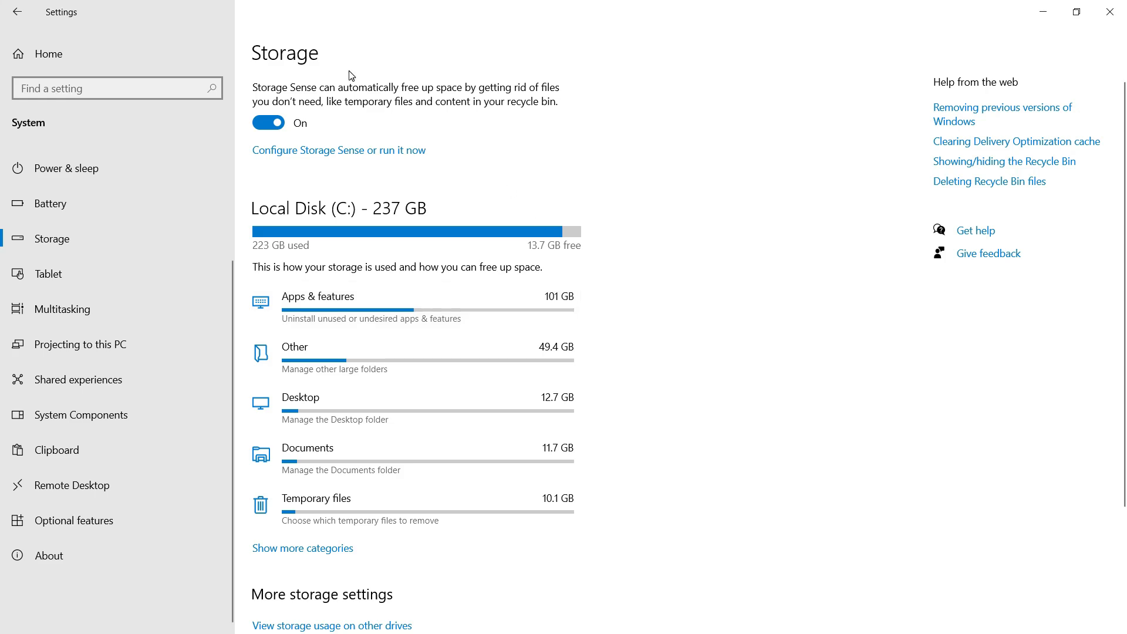
Close the Settings, Performance Options, System Properties and Task Manager windows
click(1102, 8)
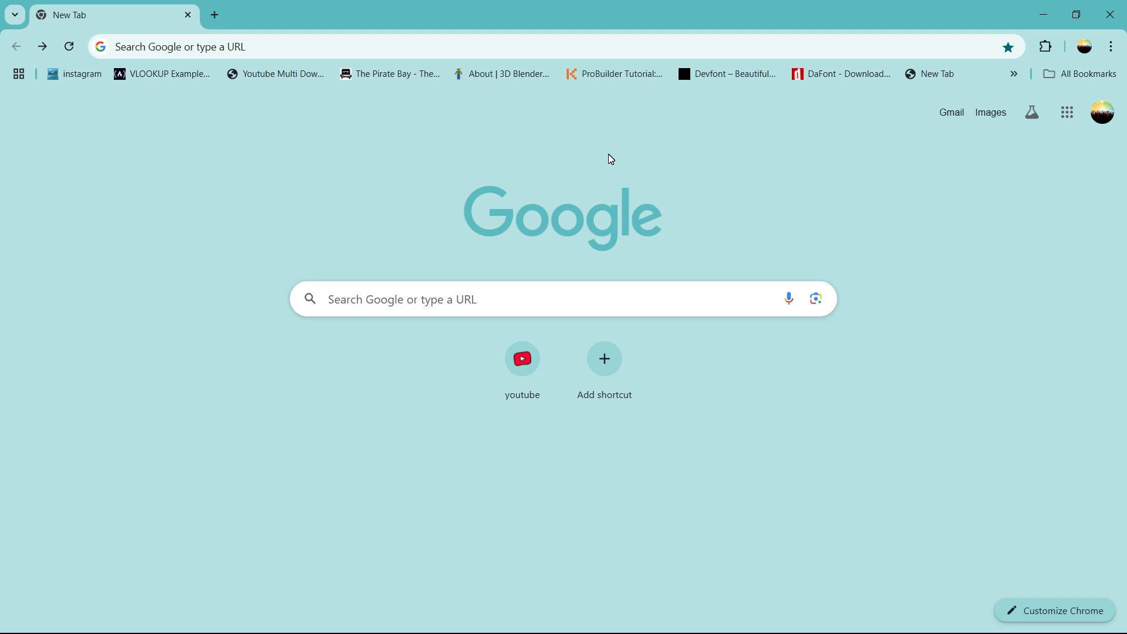
key(alt+Tab)
click(421, 94)
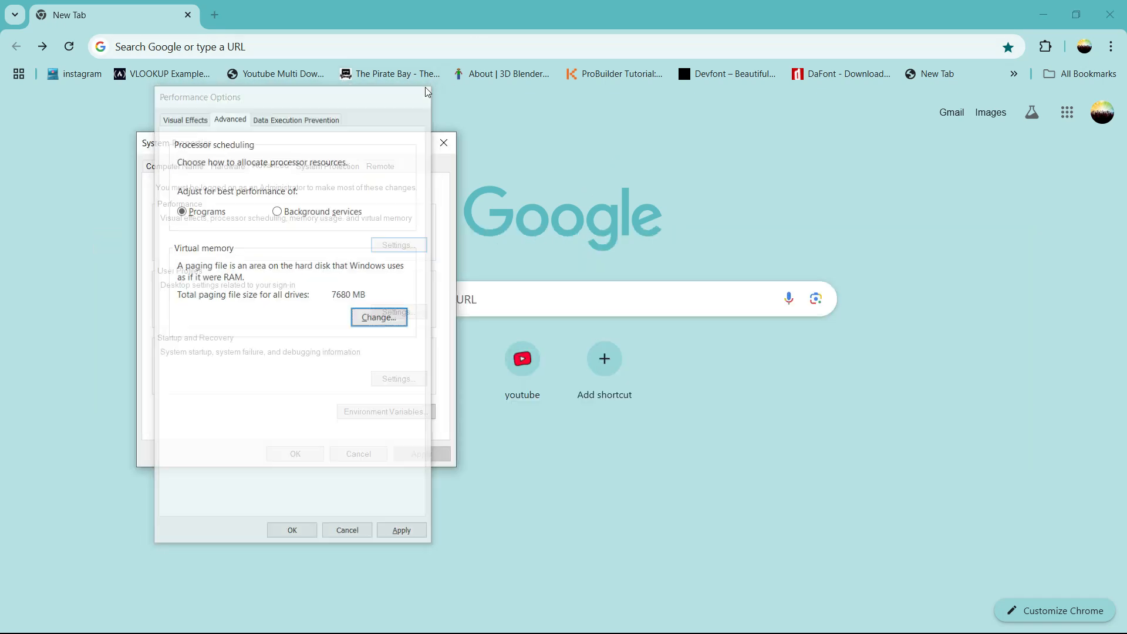
click(440, 142)
key(alt+Tab)
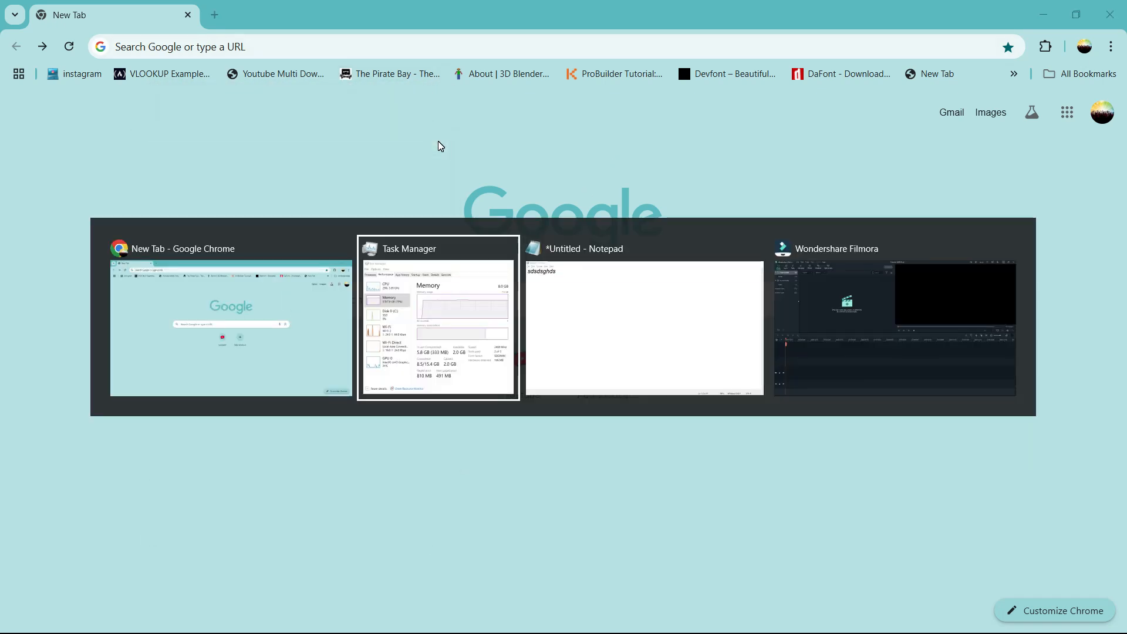
key(super)
click(1025, 98)
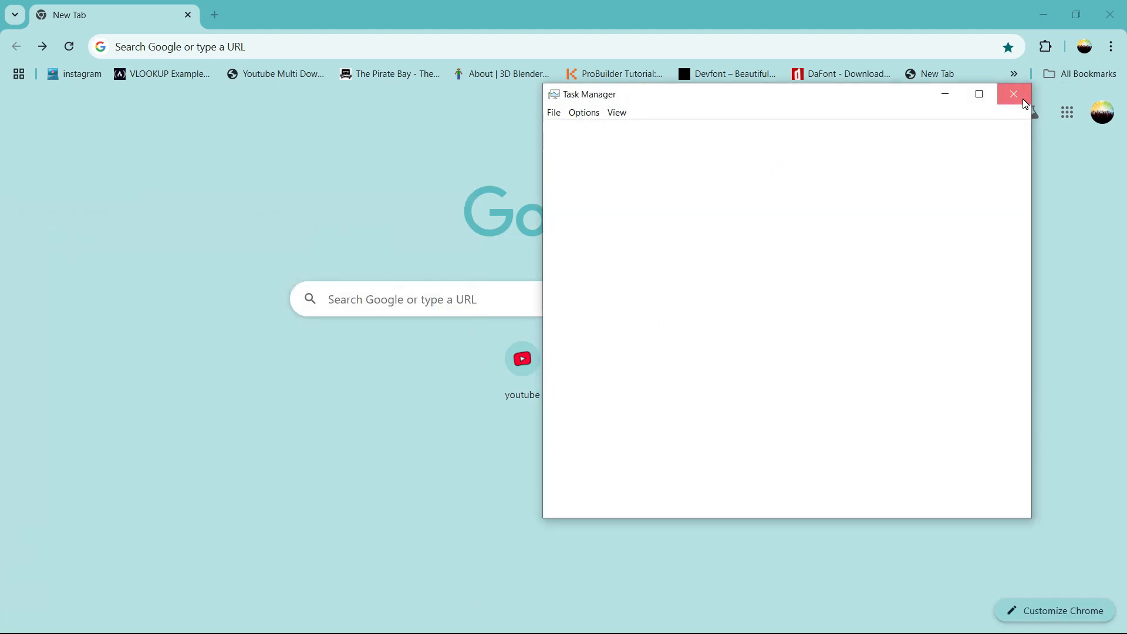
Open Task Manager again from the taskbar's context options
key(super)
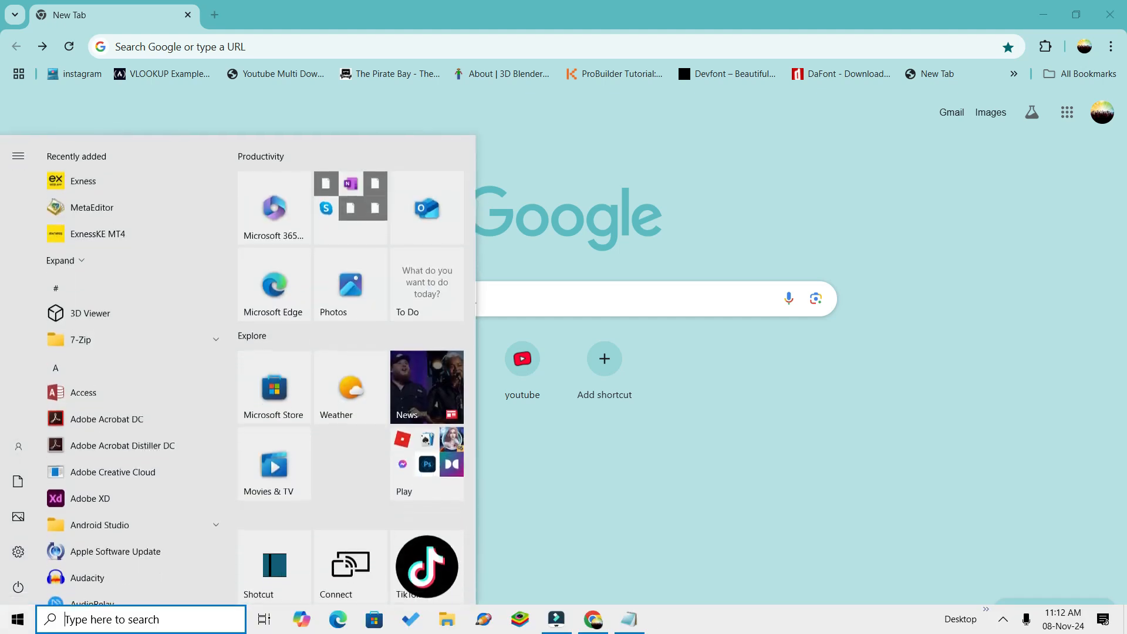
right_click(688, 624)
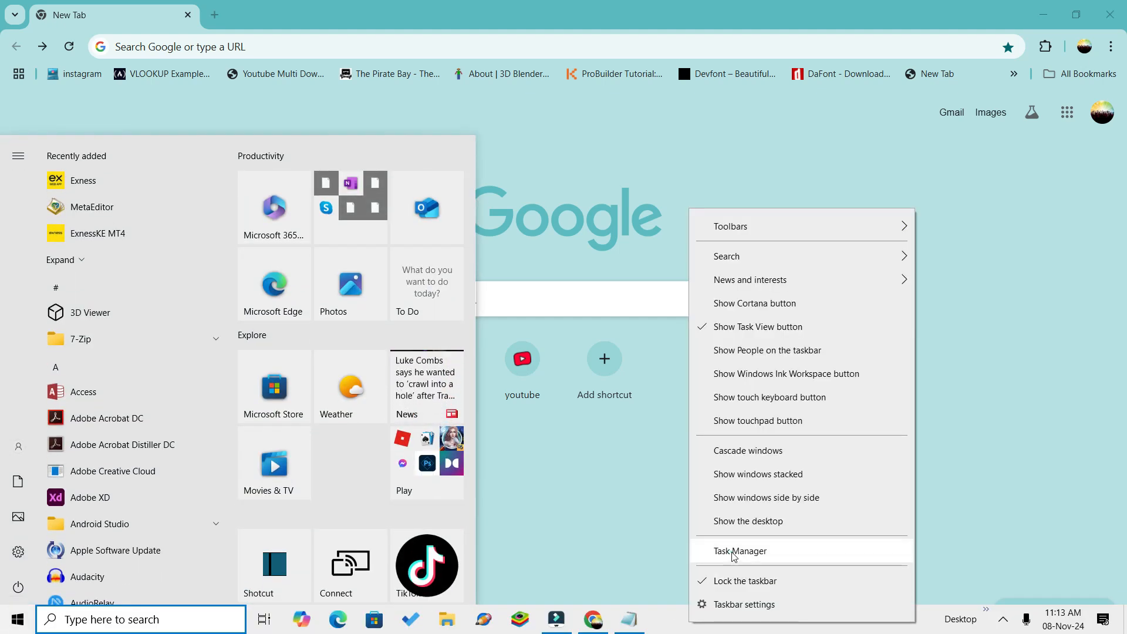
key(Escape)
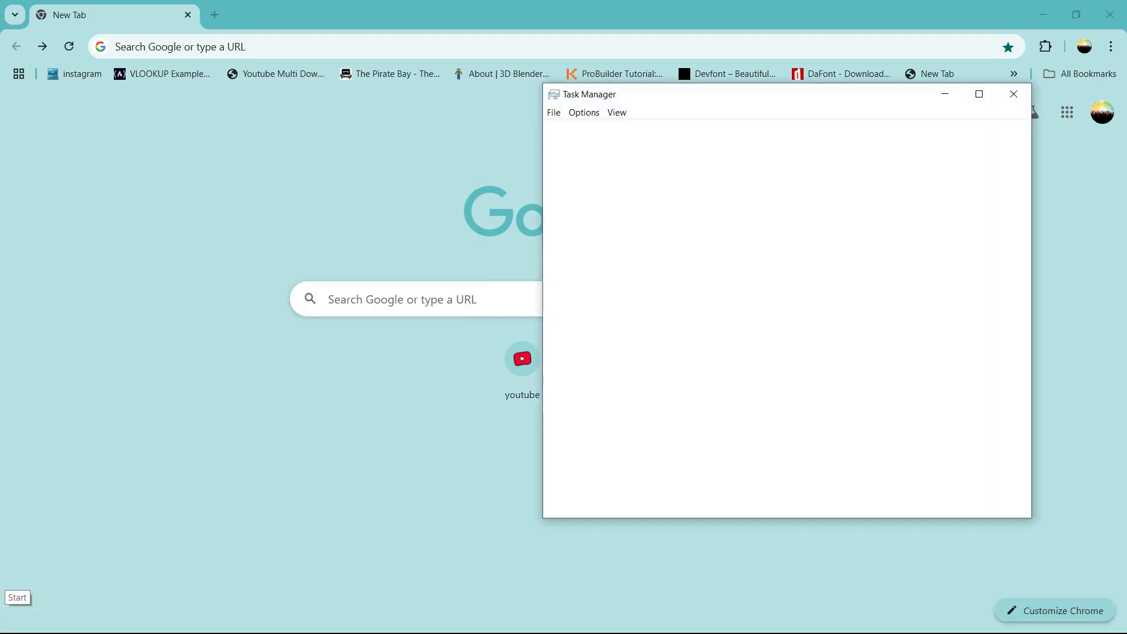
Look at other ways to reach Task Manager: search Windows for "task", view the Start button's shortcut list, and return to the open window
click(18, 622)
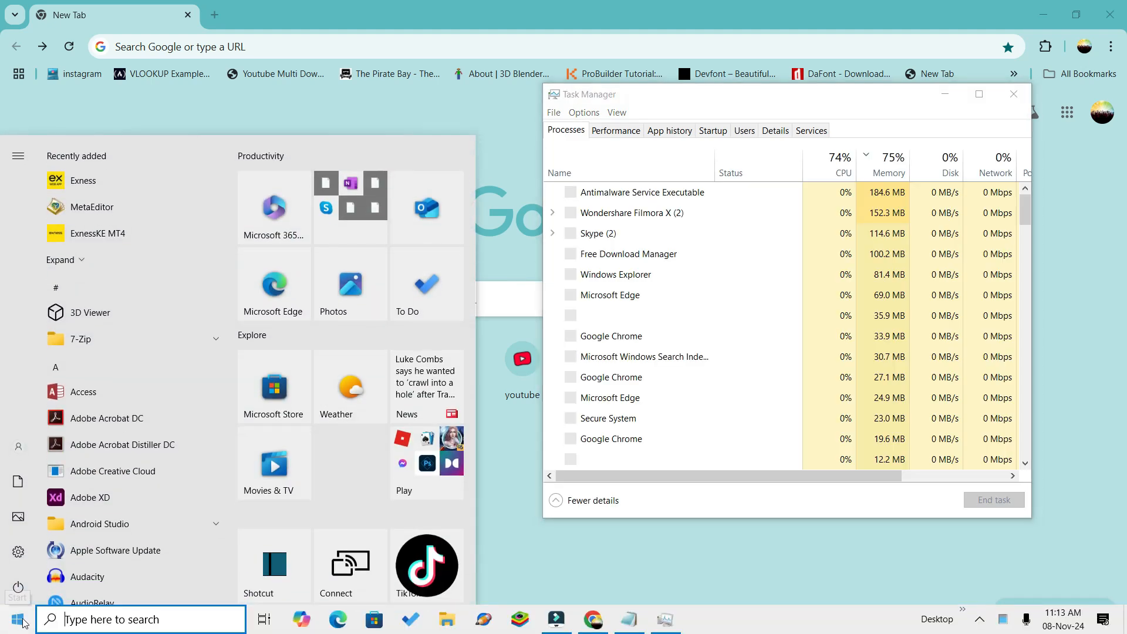
click(11, 631)
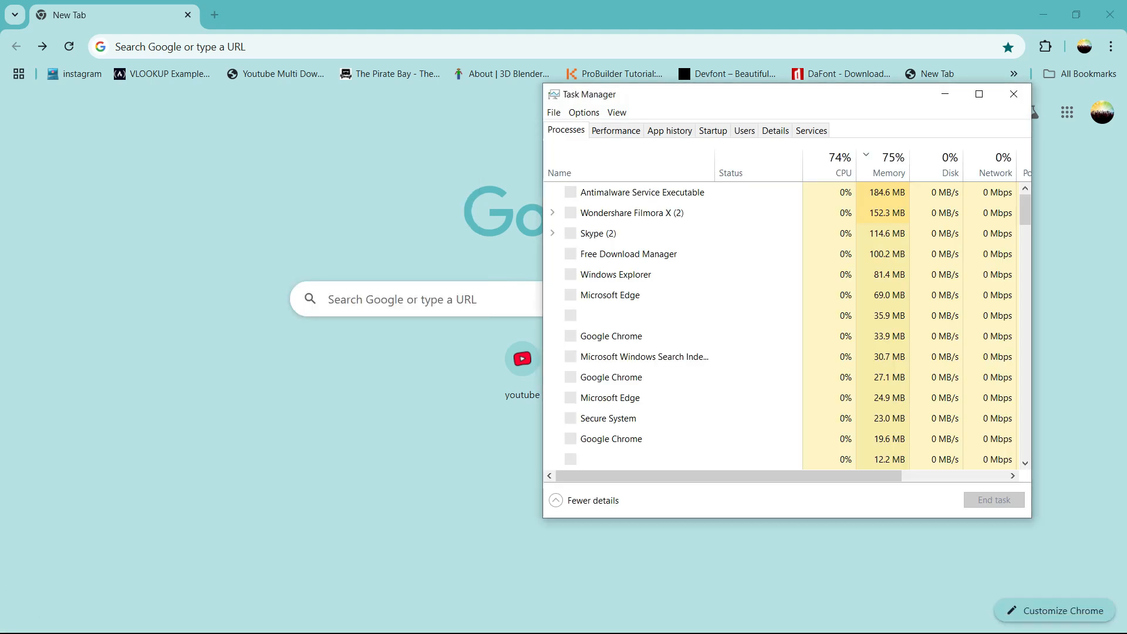
click(18, 623)
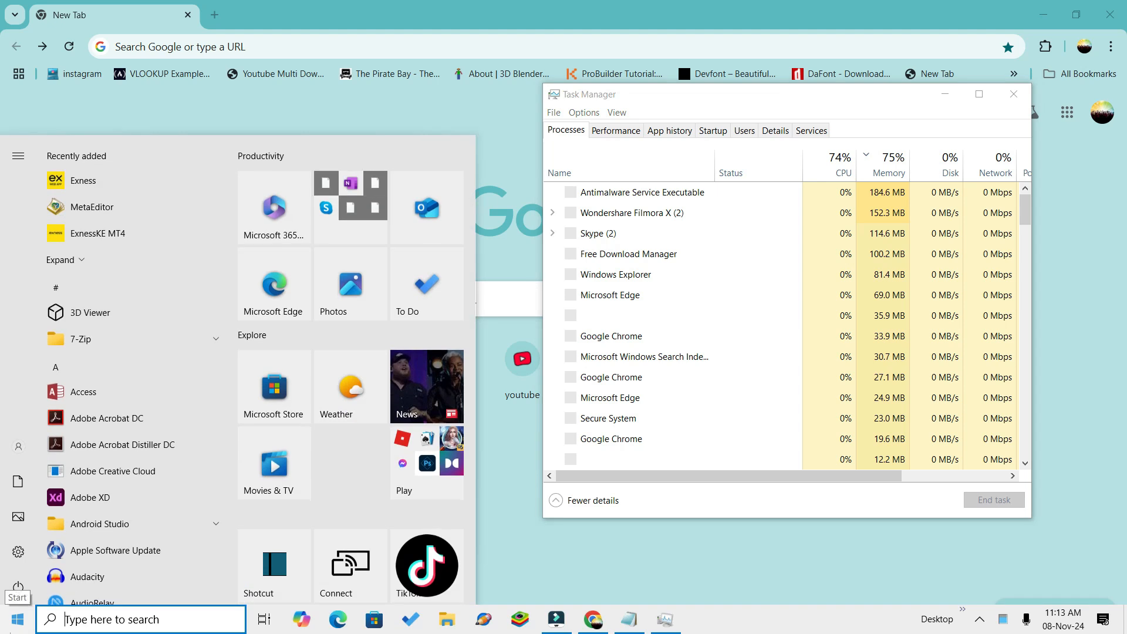
text(task)
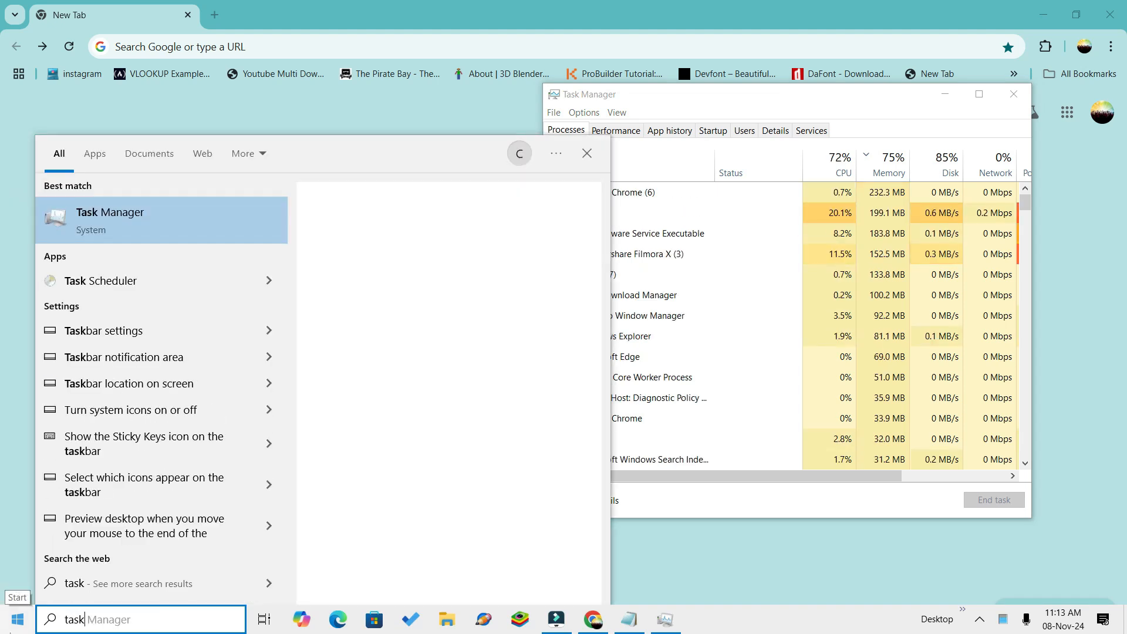
click(14, 620)
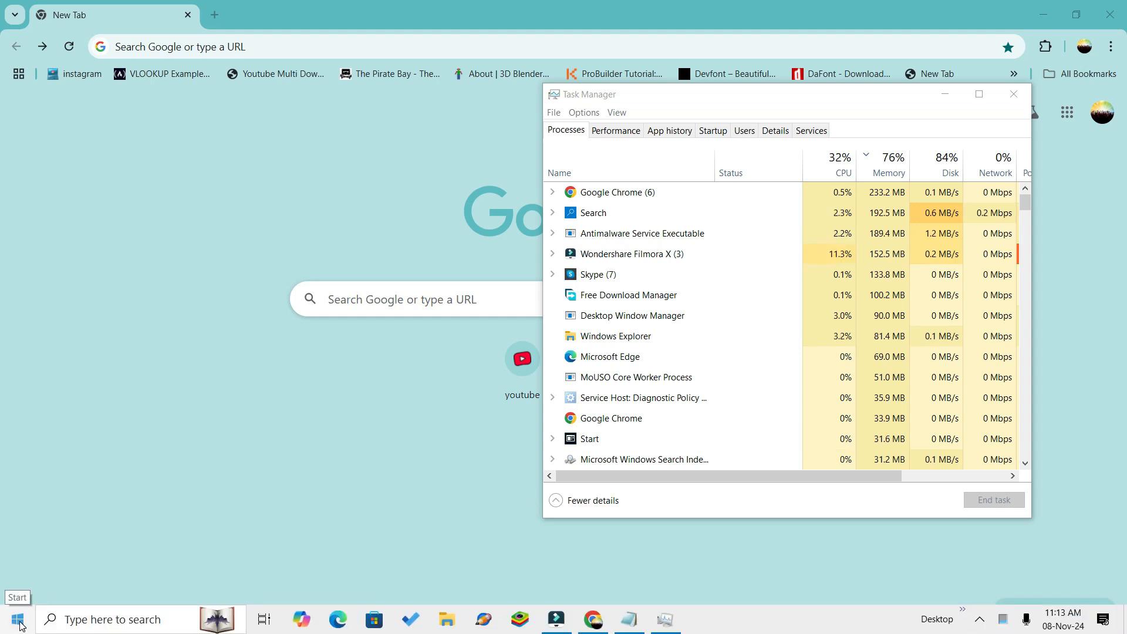
right_click(19, 624)
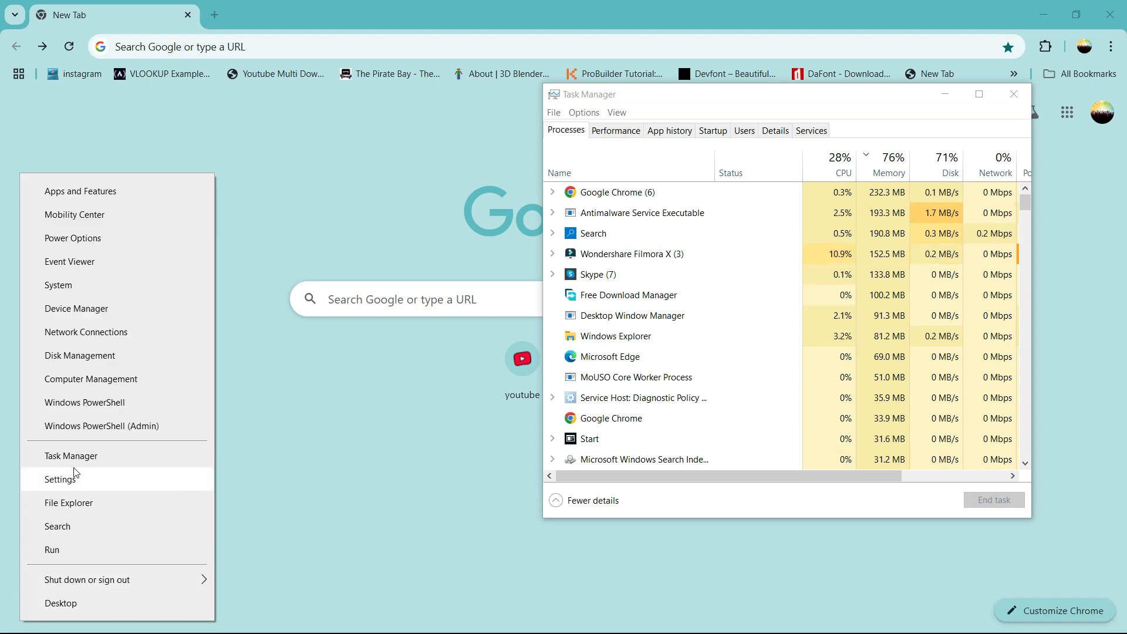
click(715, 99)
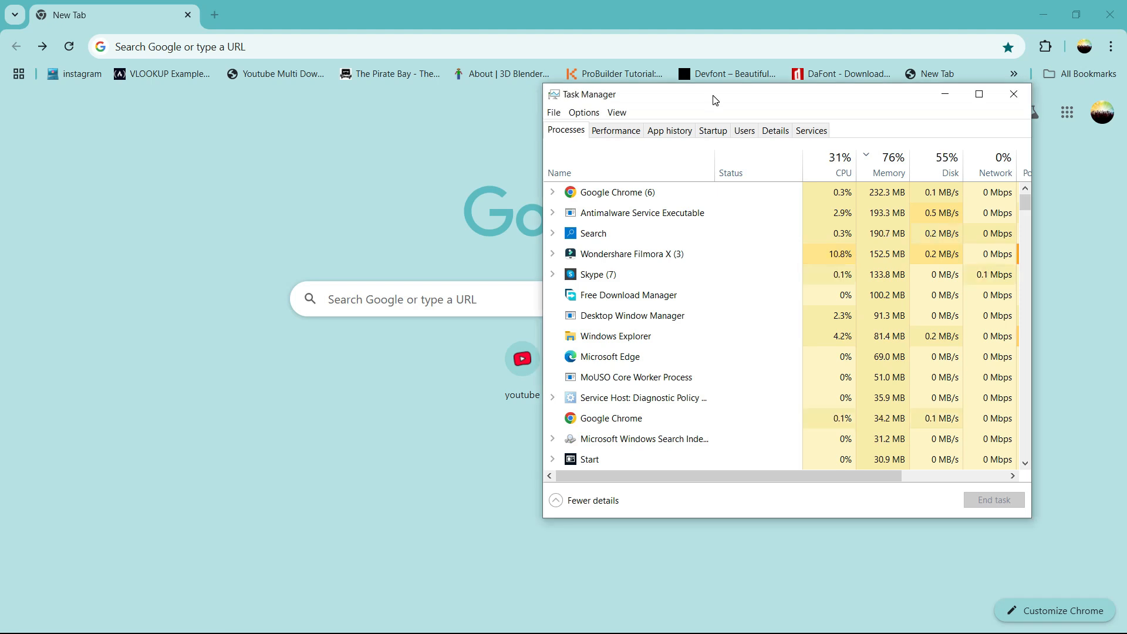
Maximize and restore Task Manager, move it toward the middle of the screen, and sort the processes by name
click(977, 95)
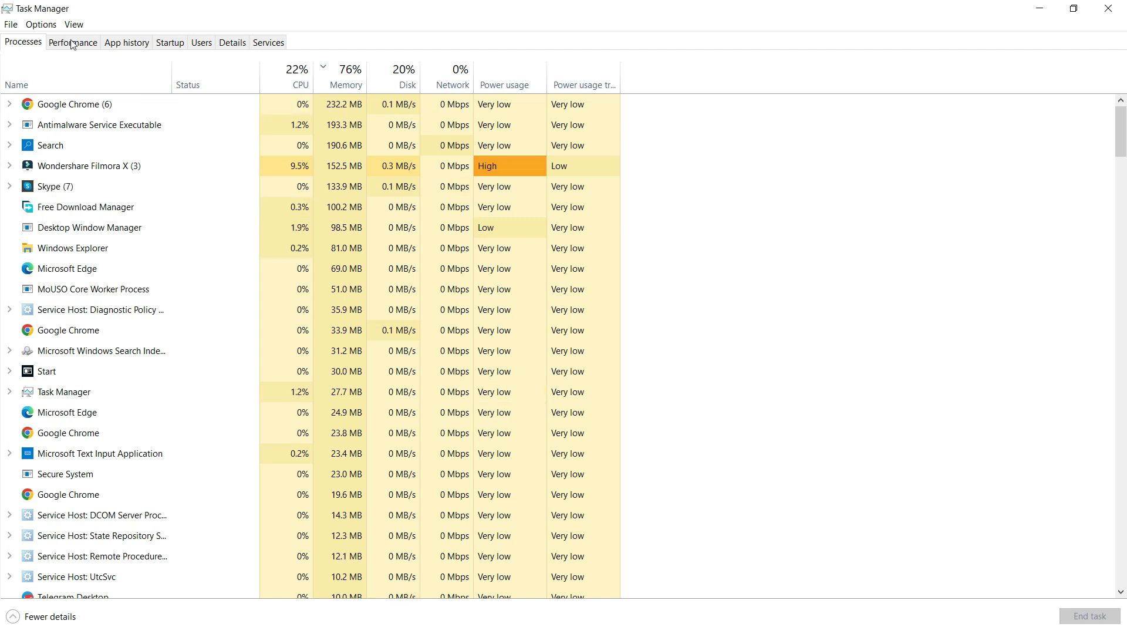
click(1074, 8)
drag(744, 112, 458, 108)
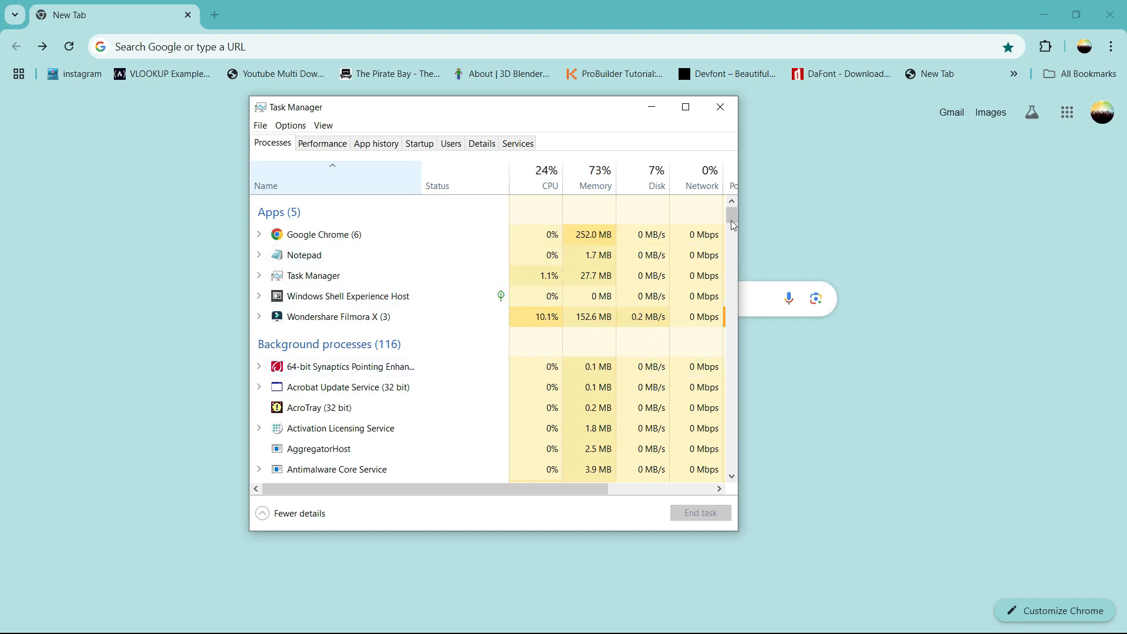
End the Autodesk Application Manager background process
mouse_move(732, 221)
mouse_down()
mouse_move(734, 242)
mouse_move(742, 232)
mouse_up()
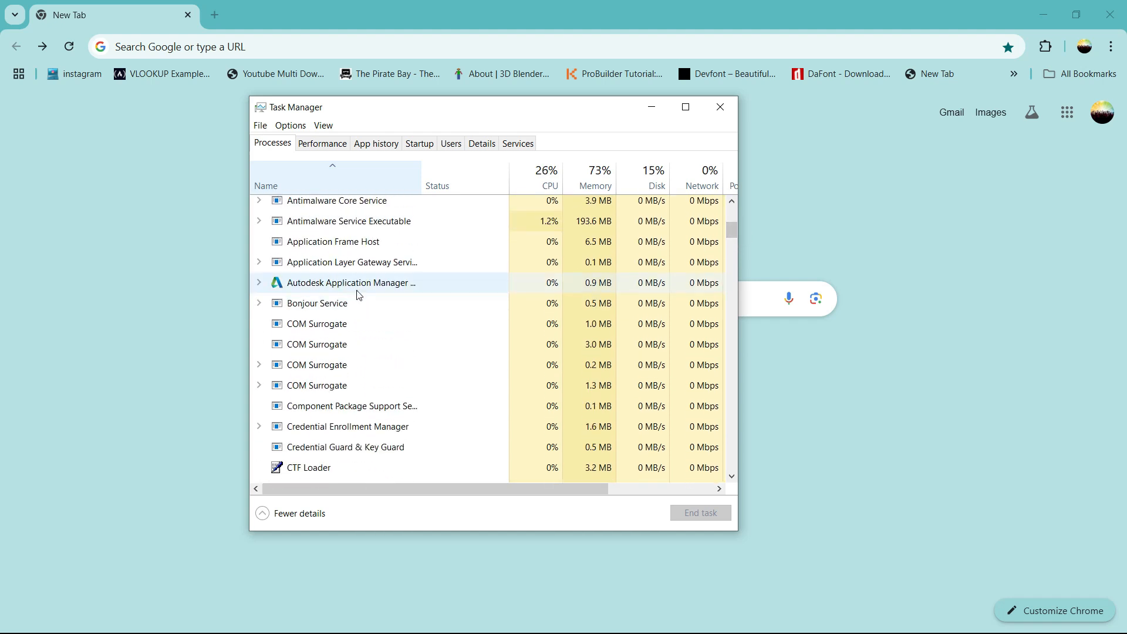
click(375, 284)
click(682, 515)
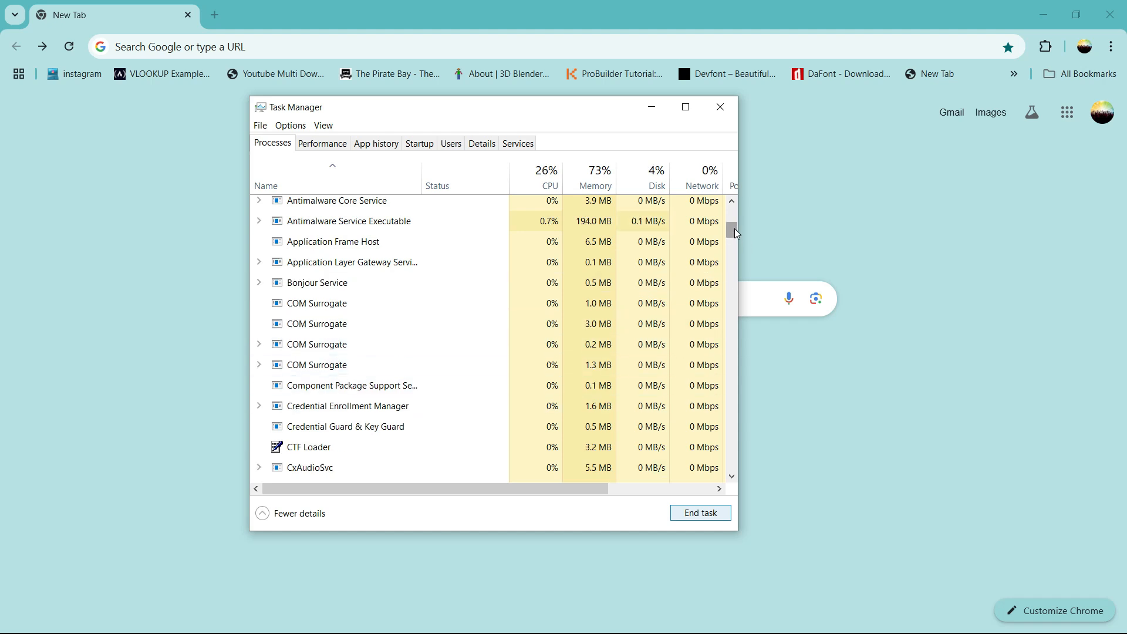
End the Free Download Manager background process and close Task Manager
drag(734, 224, 740, 247)
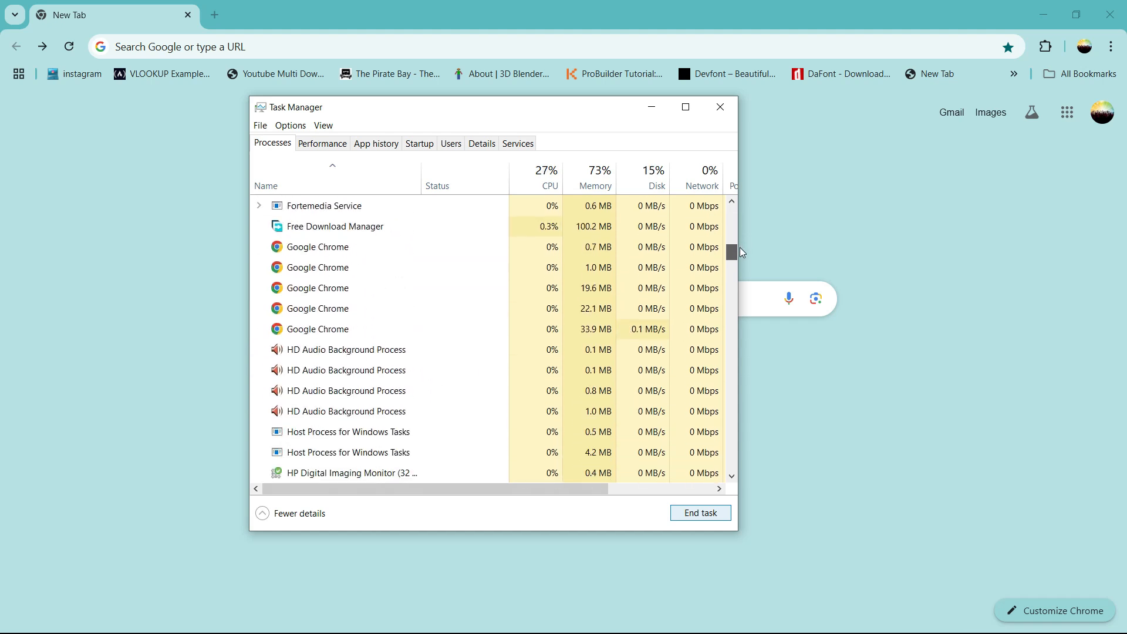
click(338, 228)
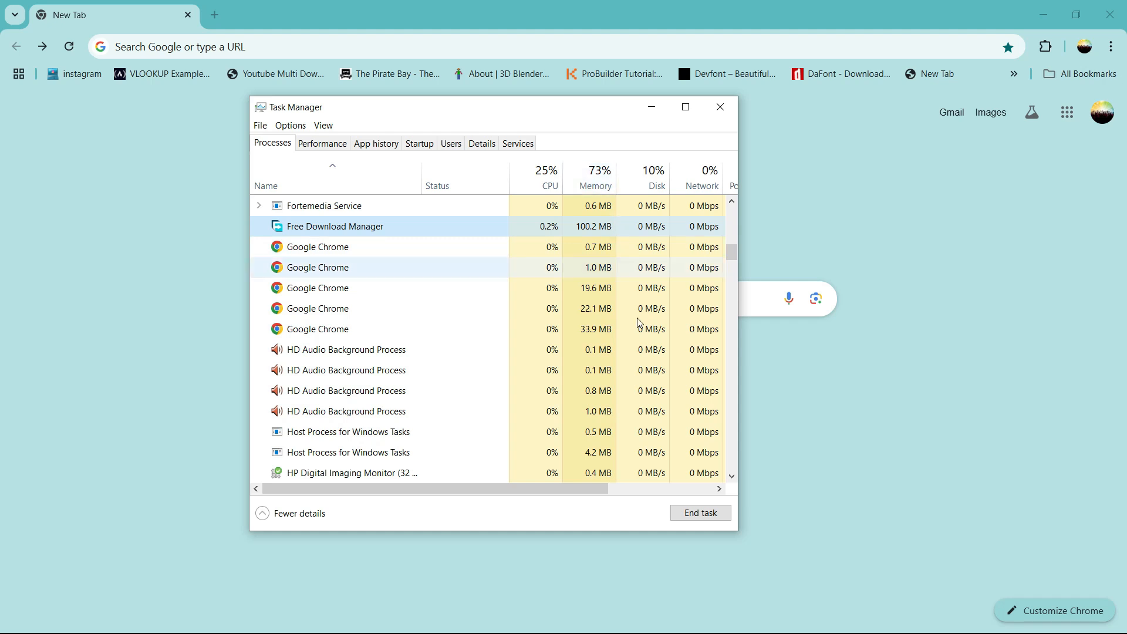
click(685, 517)
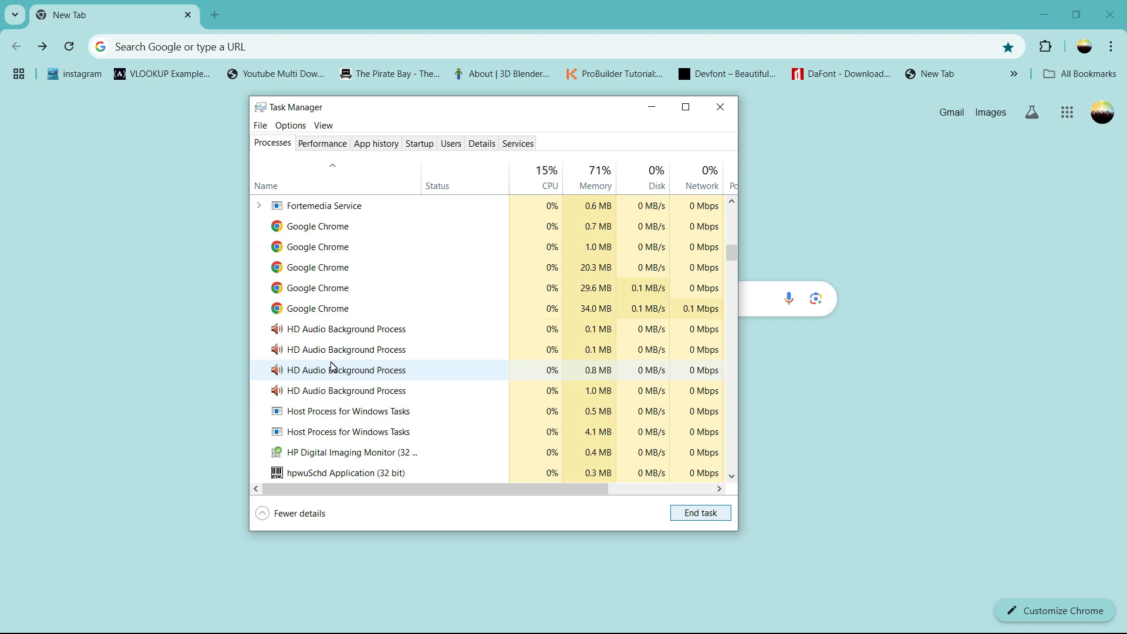
click(720, 106)
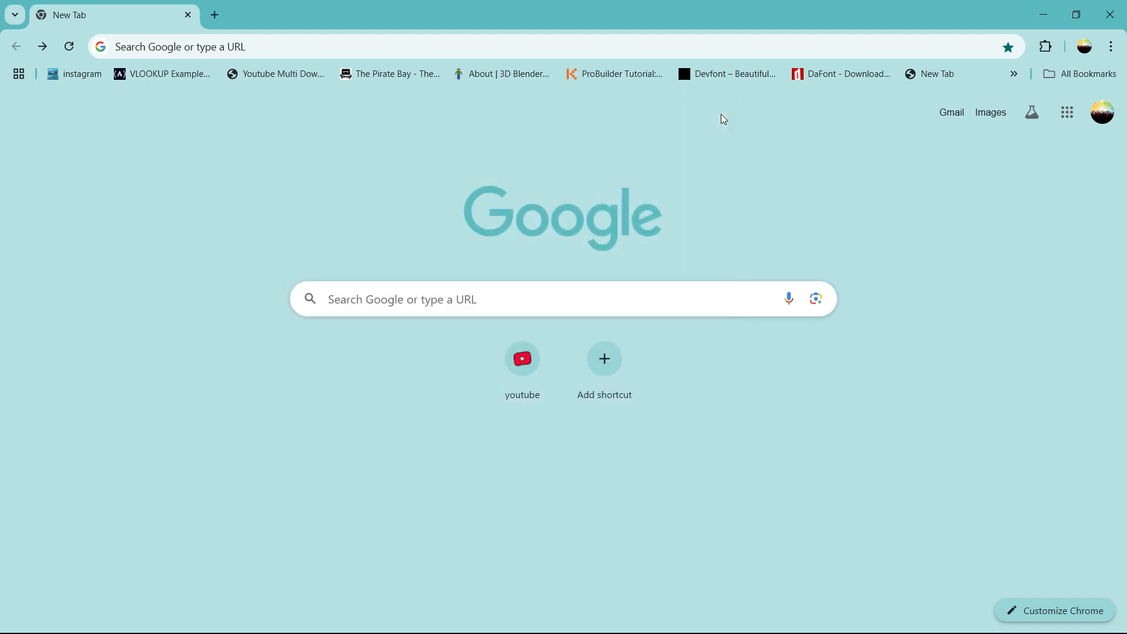